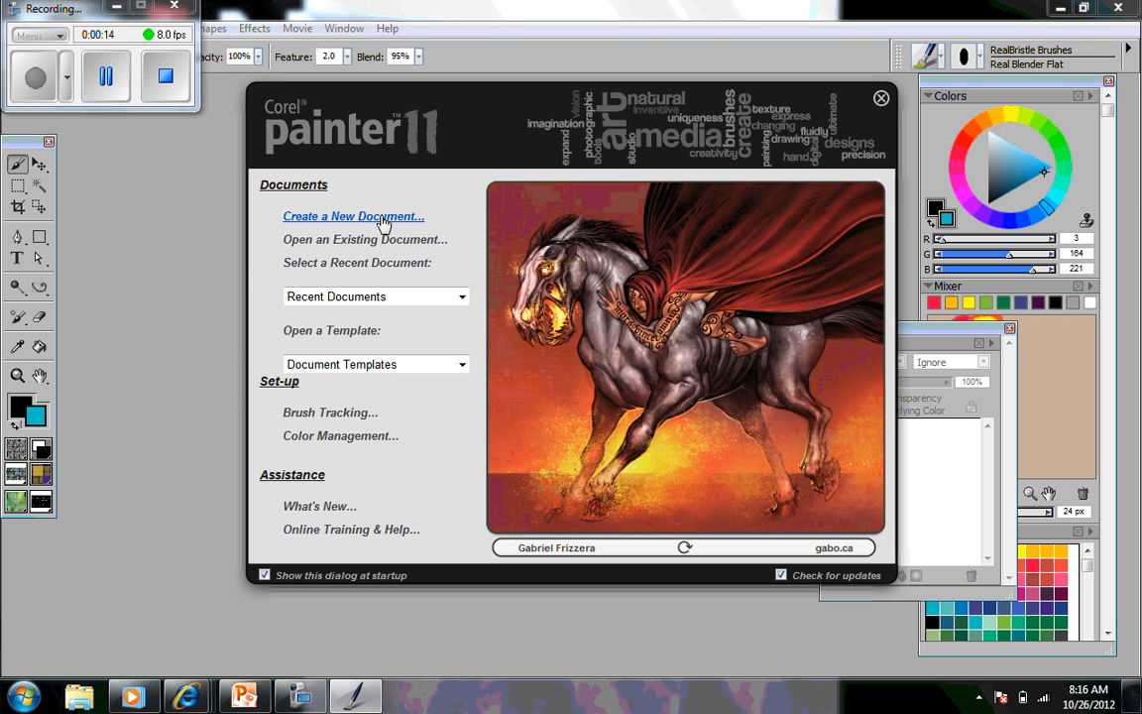
# Create a new image document 11 inches wide and 8.5 inches high at 72 pixels per inch.
pyautogui.click(344, 219)
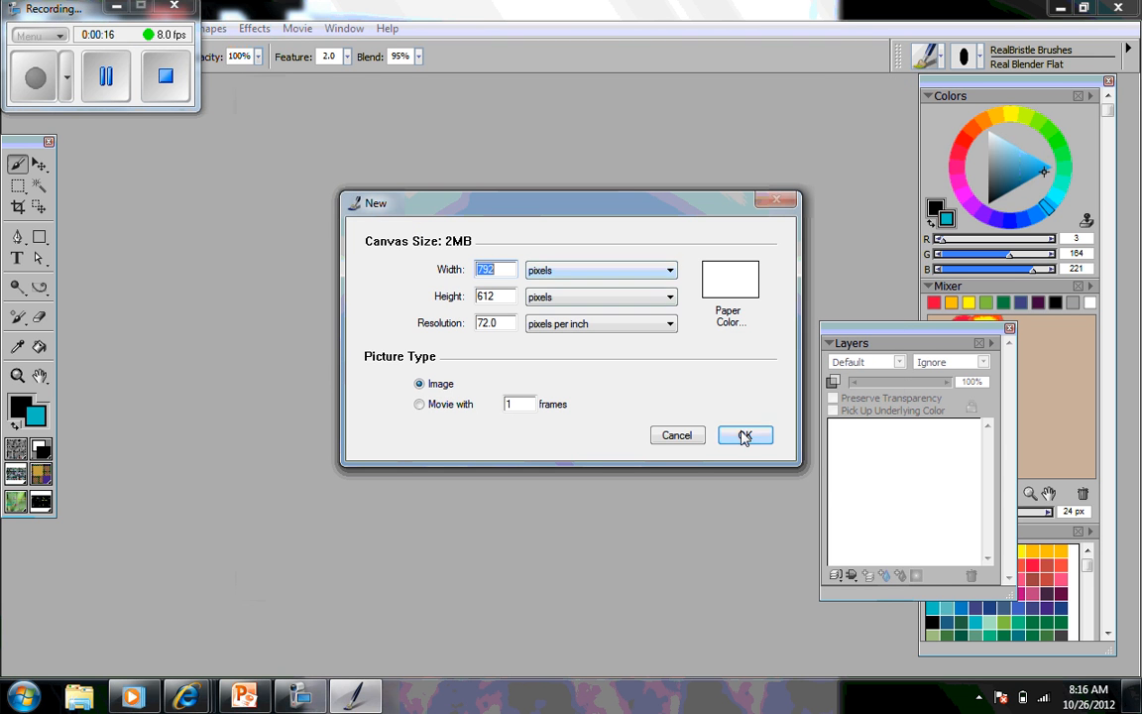
pyautogui.click(669, 272)
pyautogui.click(646, 285)
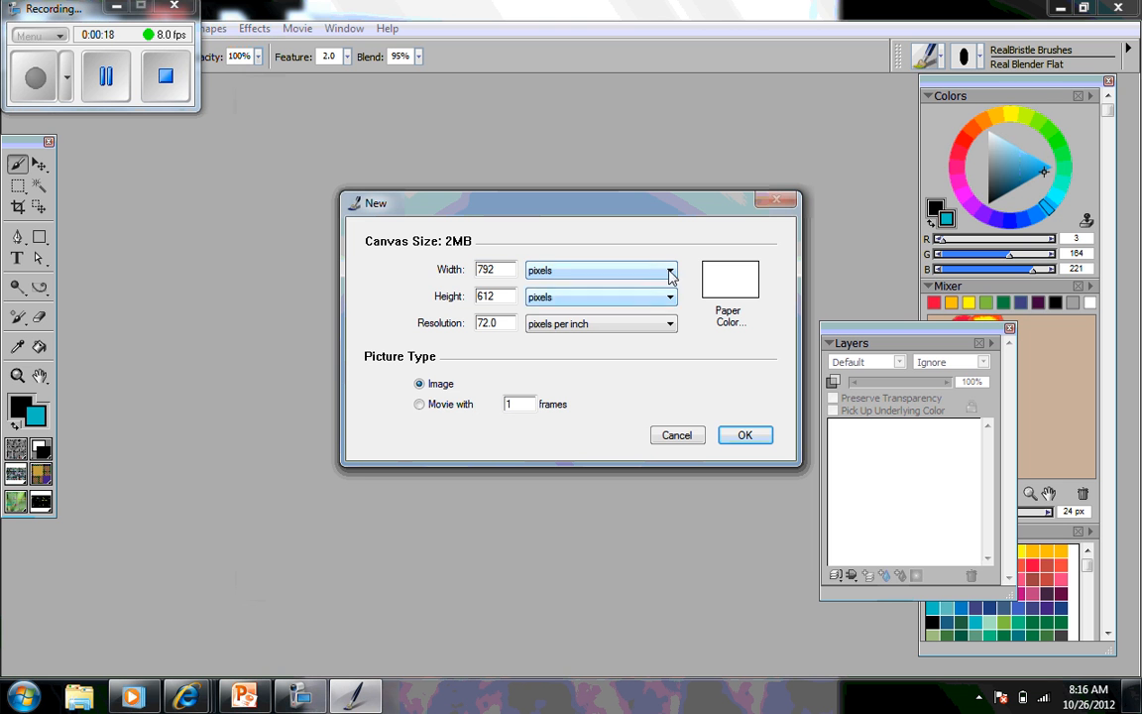
pyautogui.click(667, 274)
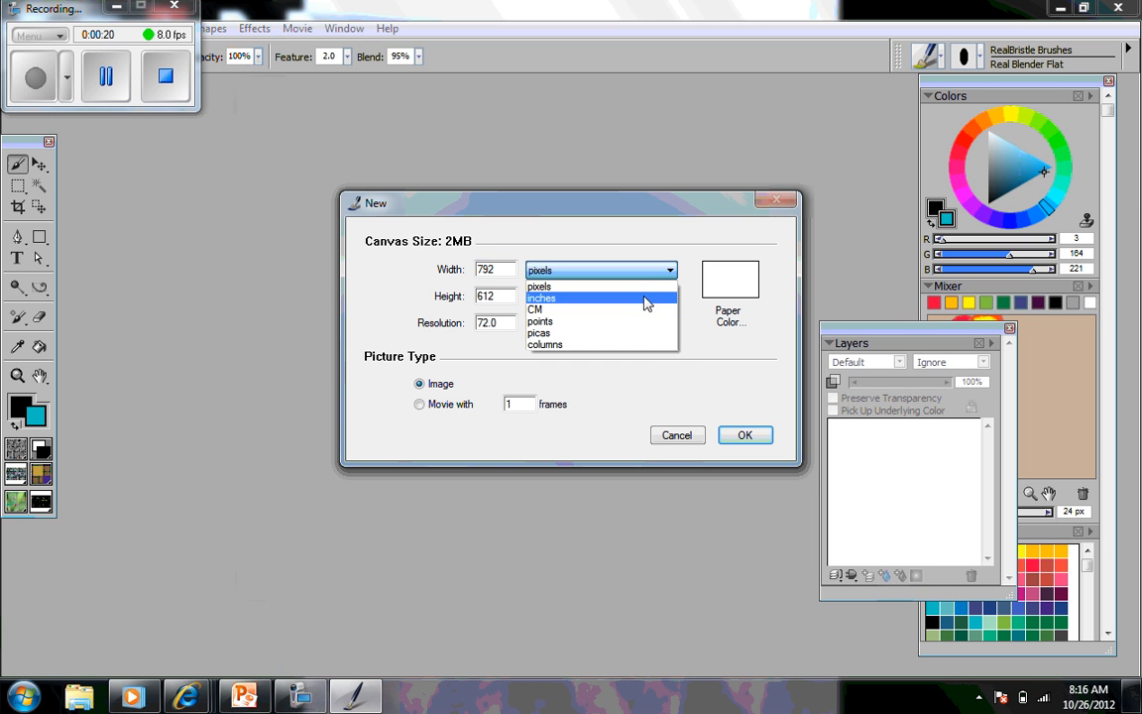
pyautogui.click(650, 297)
pyautogui.click(670, 300)
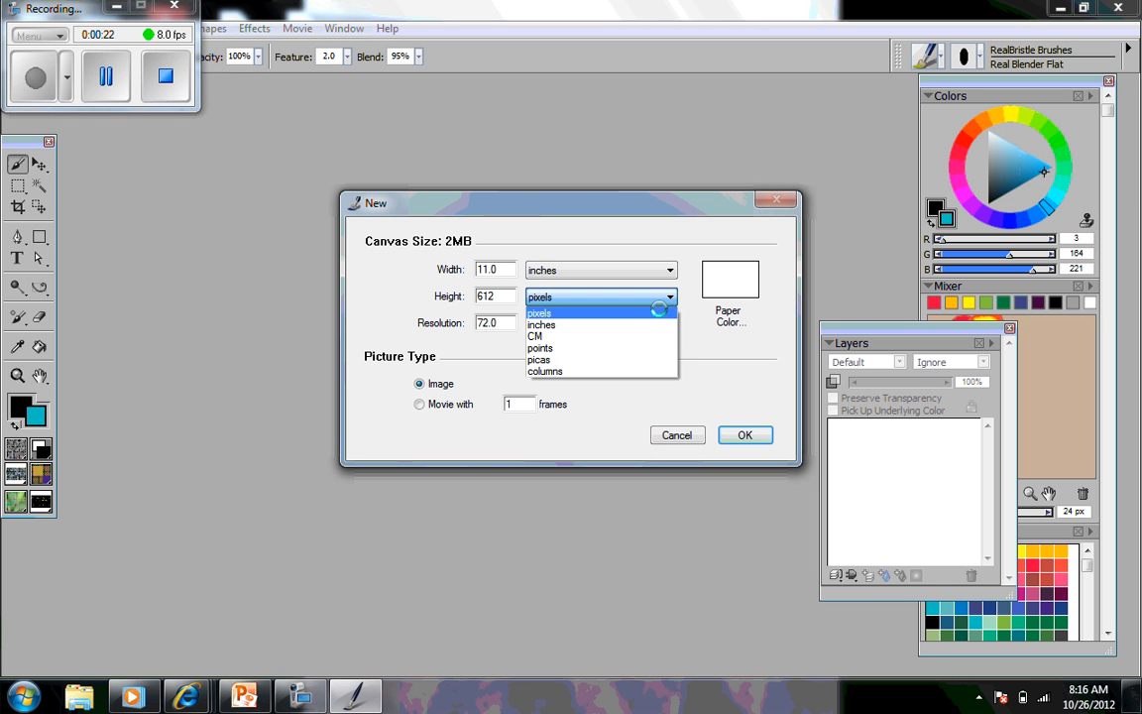
pyautogui.click(649, 323)
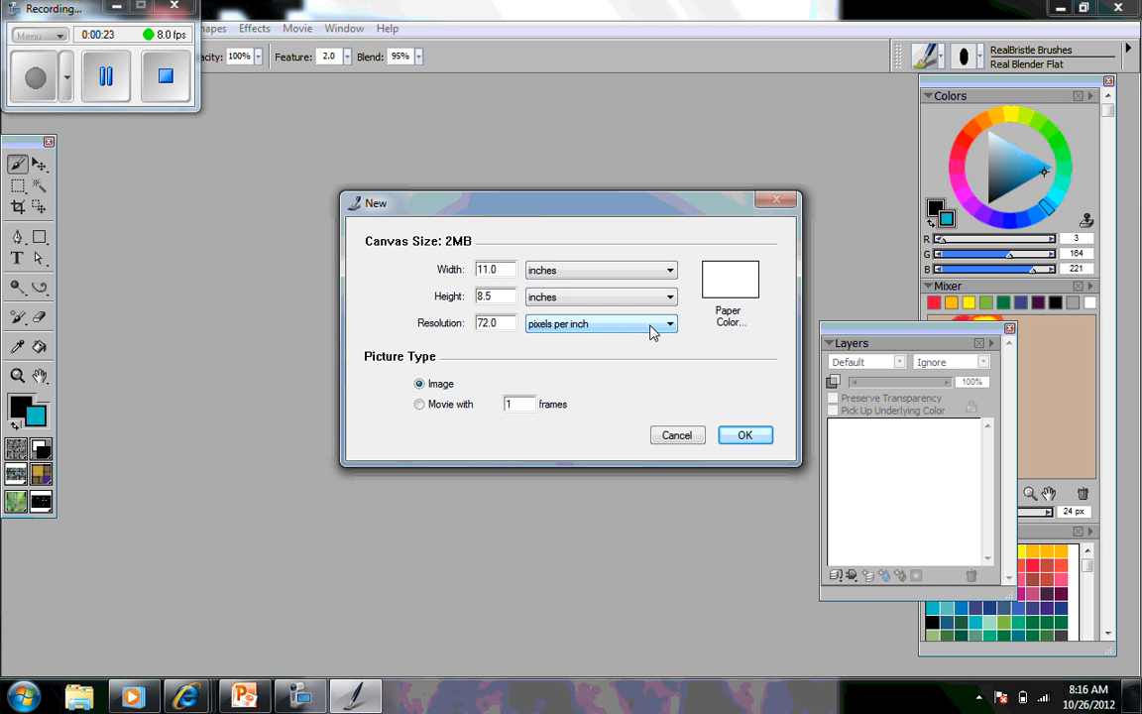
pyautogui.click(752, 437)
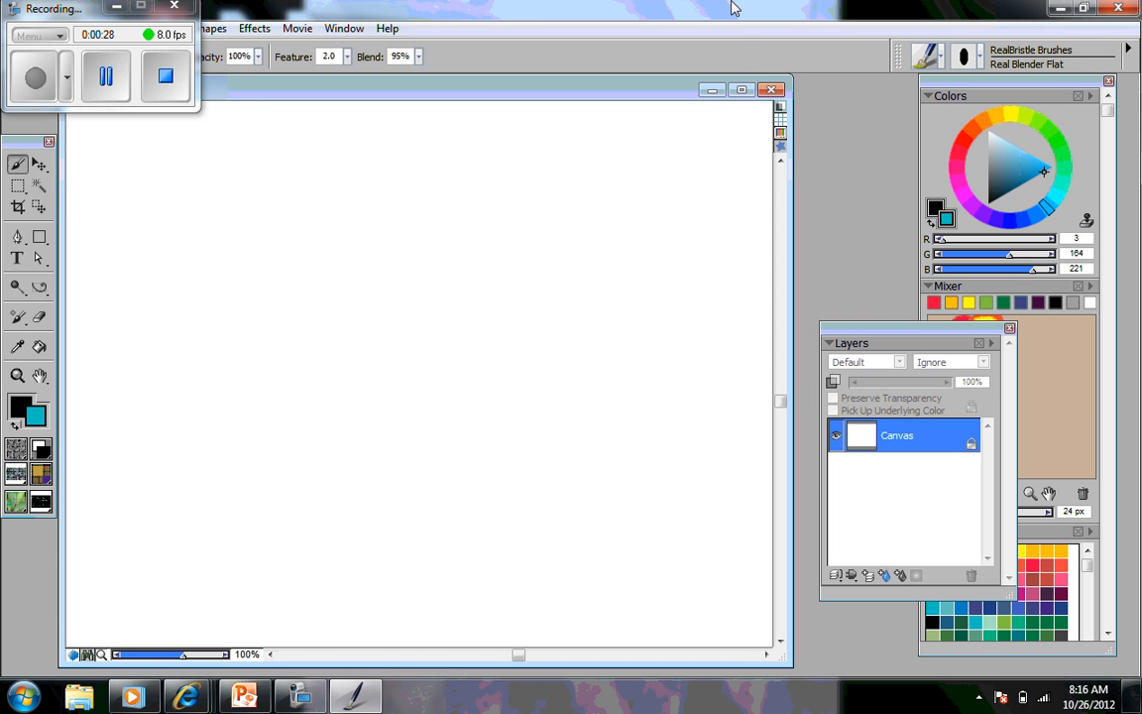
# Place the desktop photo zeke.jpg on the canvas at 16.9% scale with its aspect ratio constrained.
pyautogui.click(739, 90)
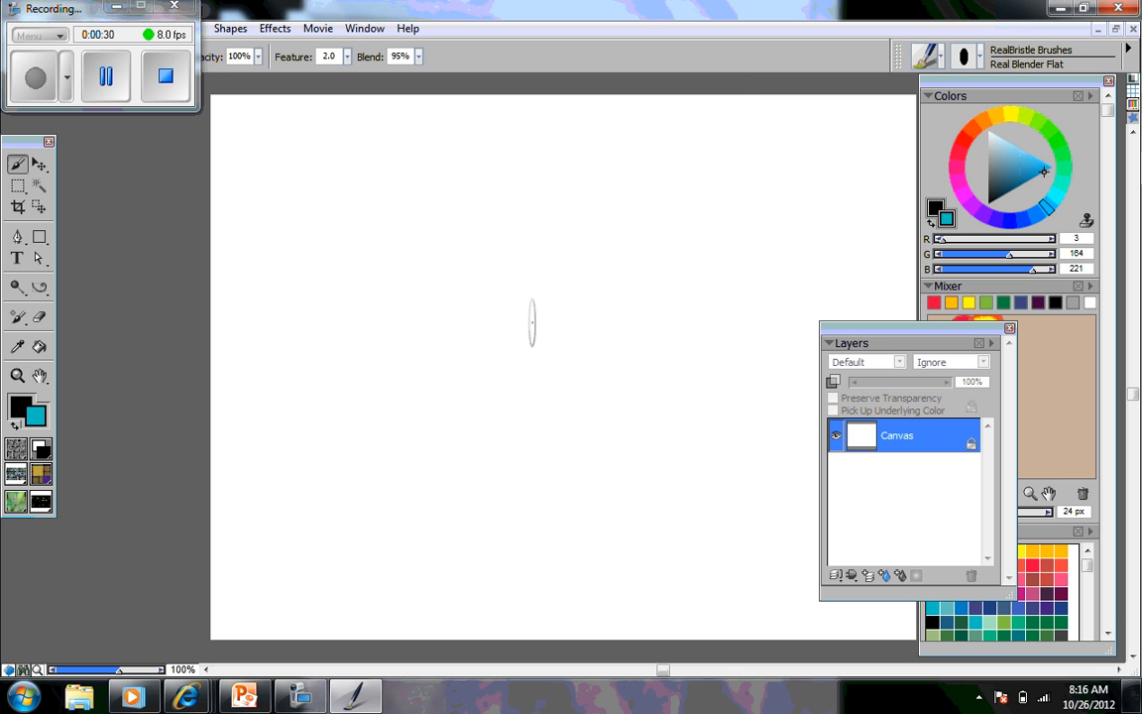
pyautogui.hotkey('ctrl', '-')
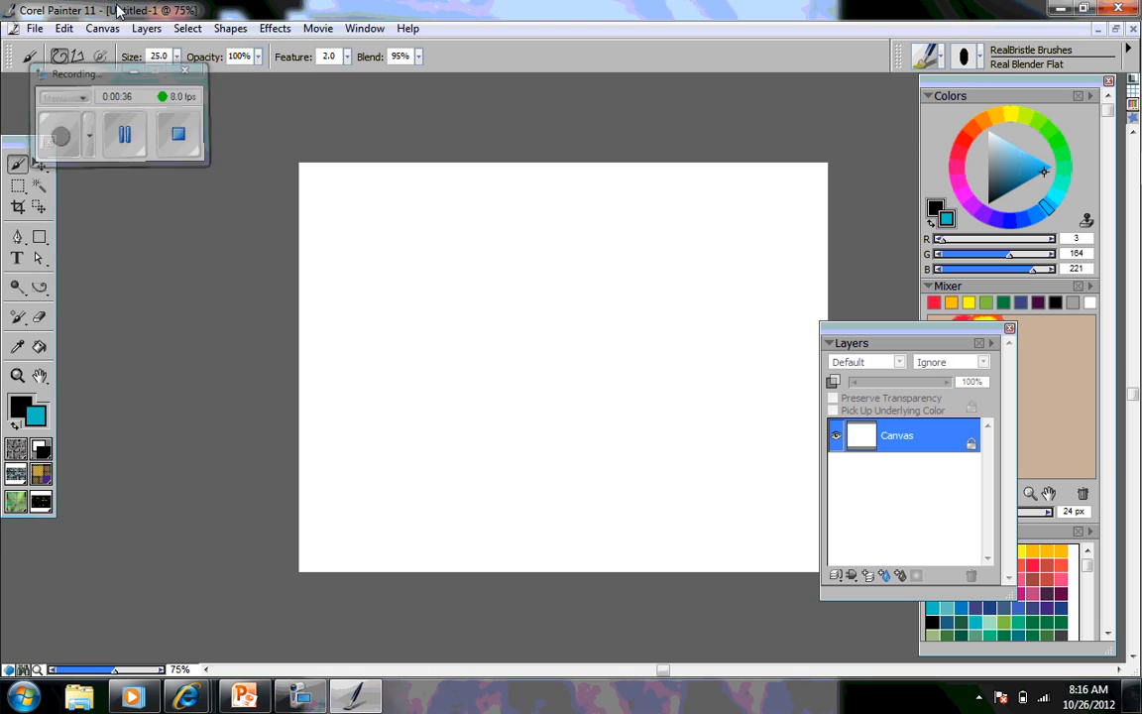
pyautogui.click(35, 28)
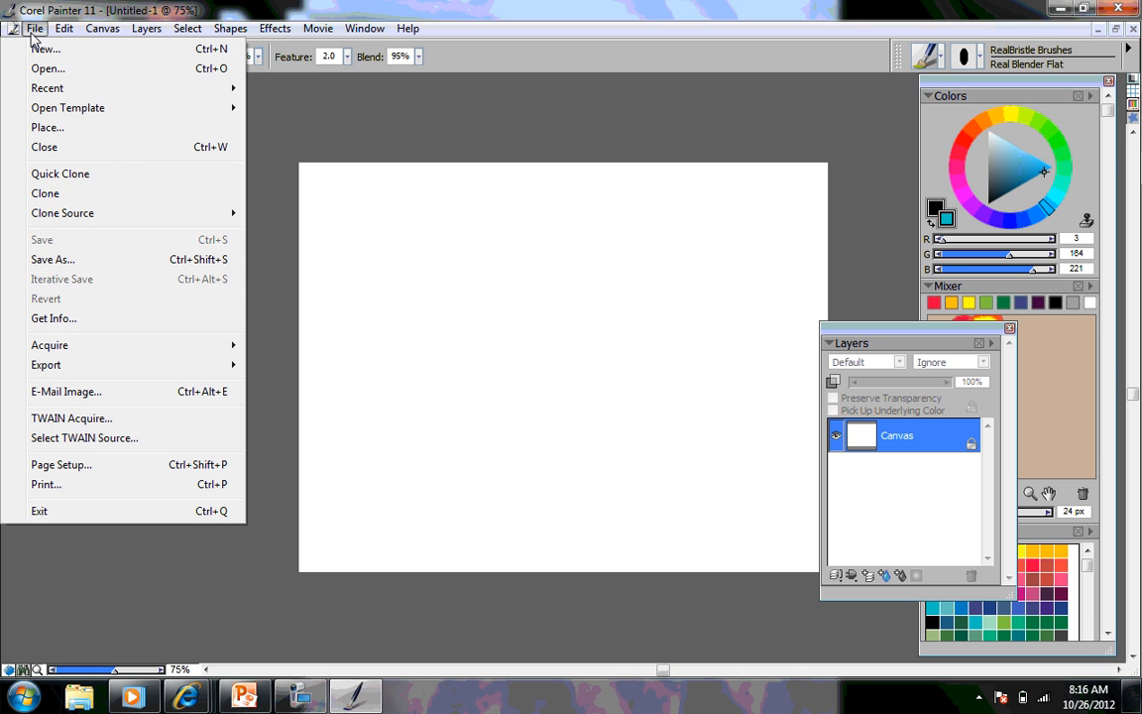
pyautogui.click(58, 130)
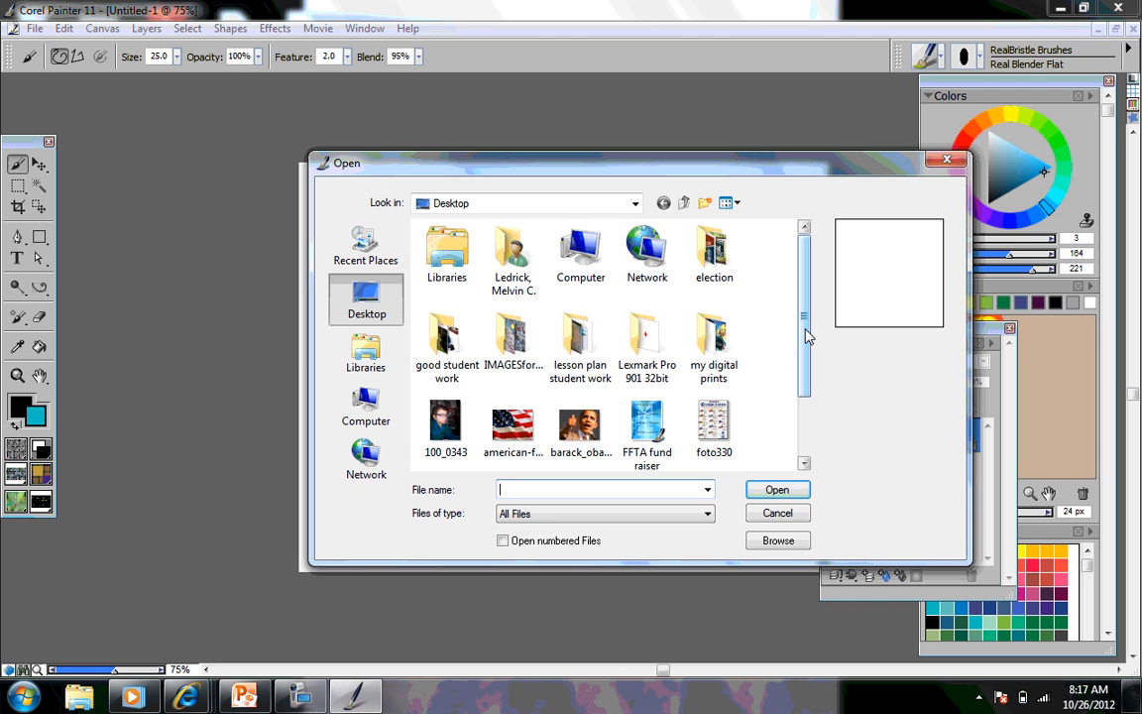
pyautogui.moveTo(804, 326); pyautogui.dragTo(808, 412)
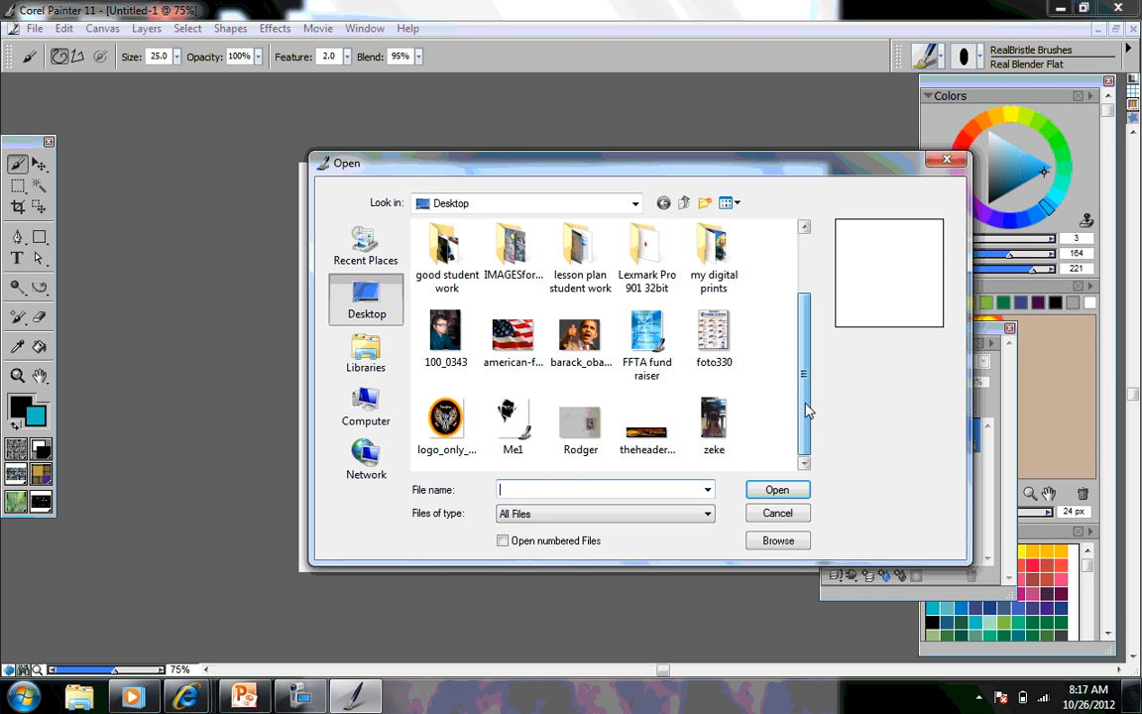
pyautogui.doubleClick(715, 418)
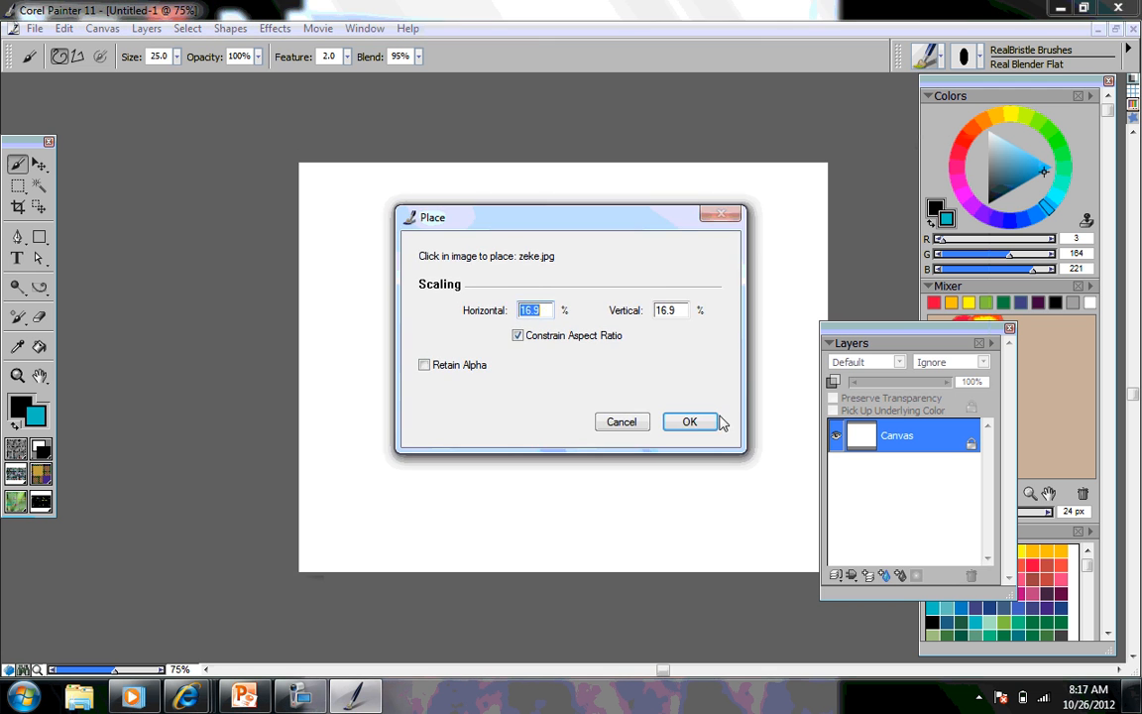
pyautogui.click(711, 424)
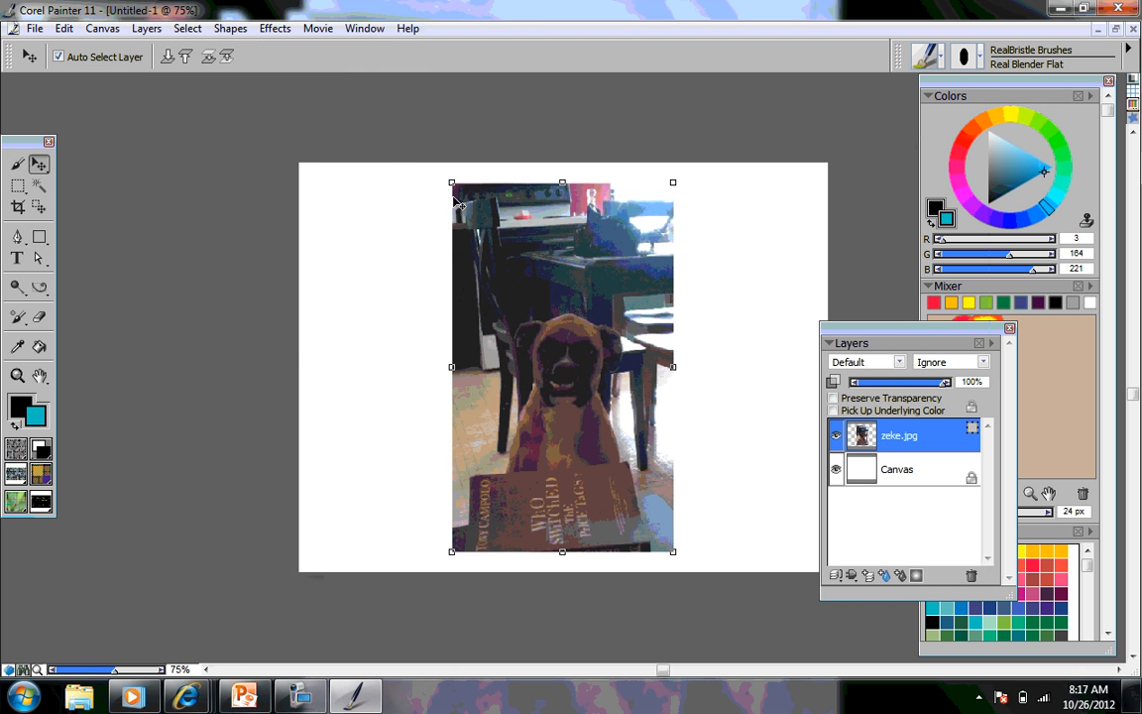
# Stretch the placed dog photo past the canvas edges to cover the whole canvas, and shift it slightly upward.
pyautogui.moveTo(452, 182); pyautogui.dragTo(290, 145)
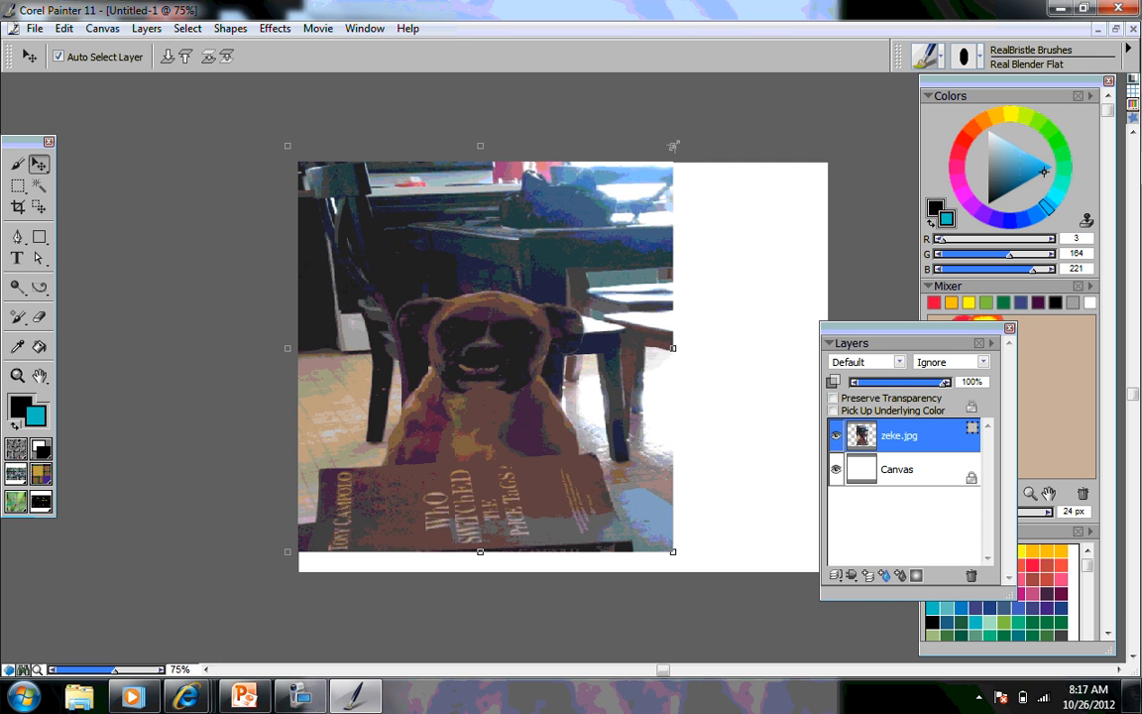
pyautogui.moveTo(673, 146); pyautogui.dragTo(774, 122)
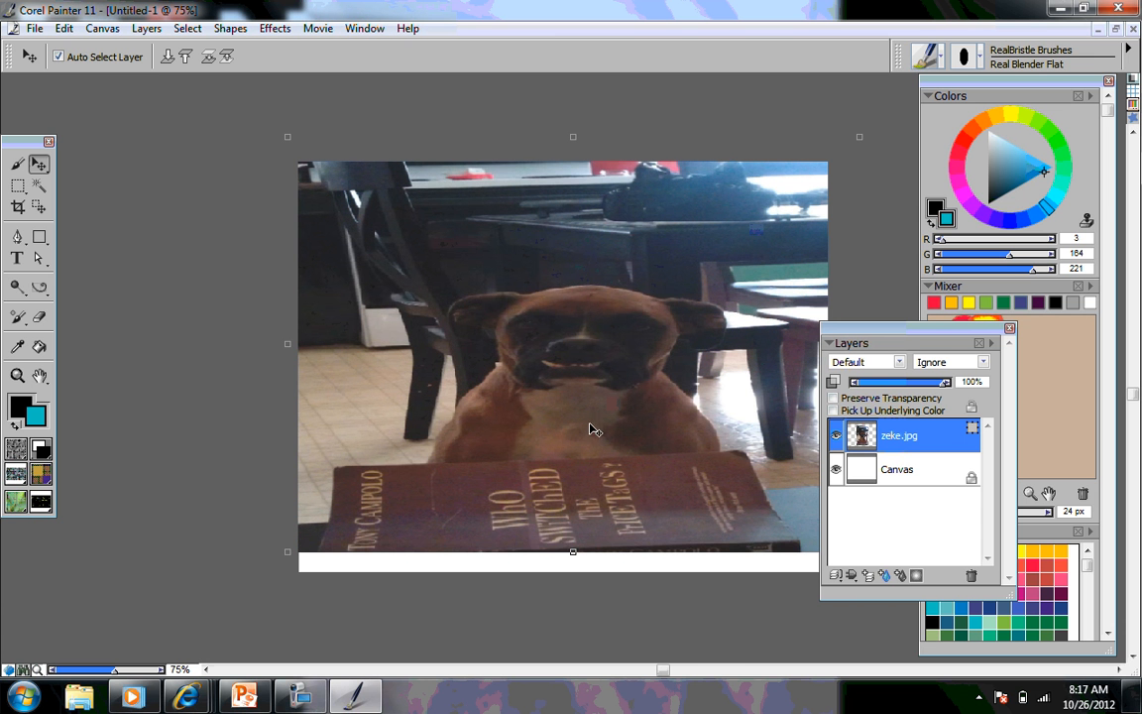
pyautogui.moveTo(575, 552); pyautogui.dragTo(594, 708)
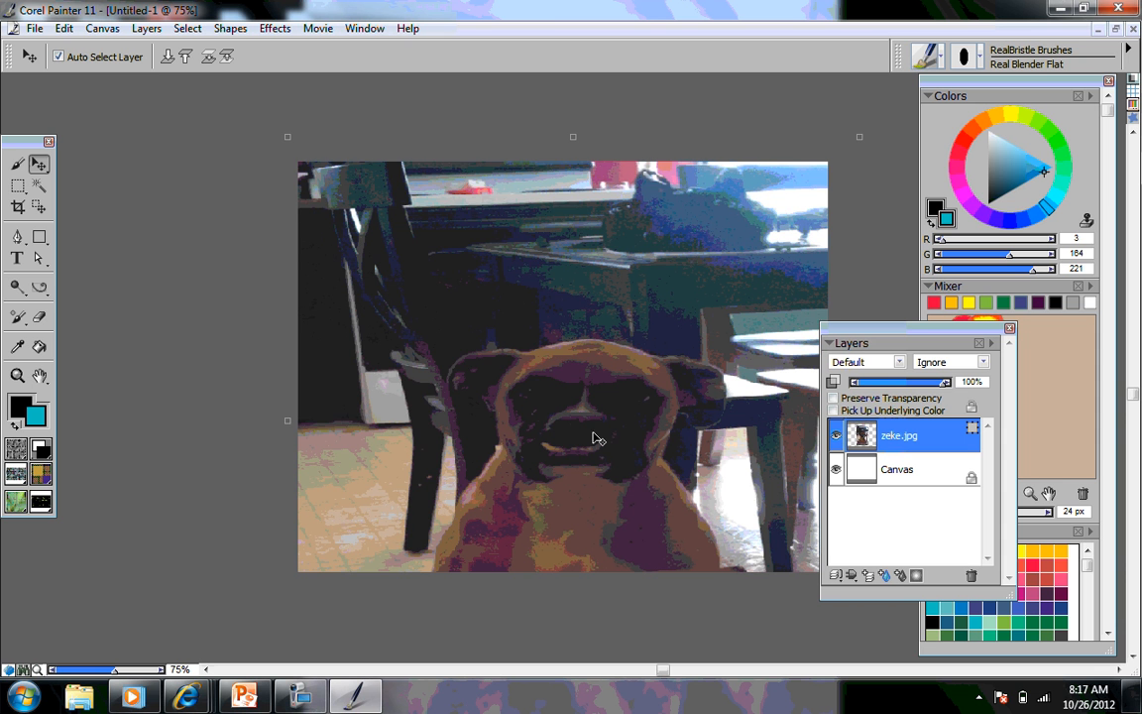
pyautogui.moveTo(592, 430); pyautogui.dragTo(595, 419)
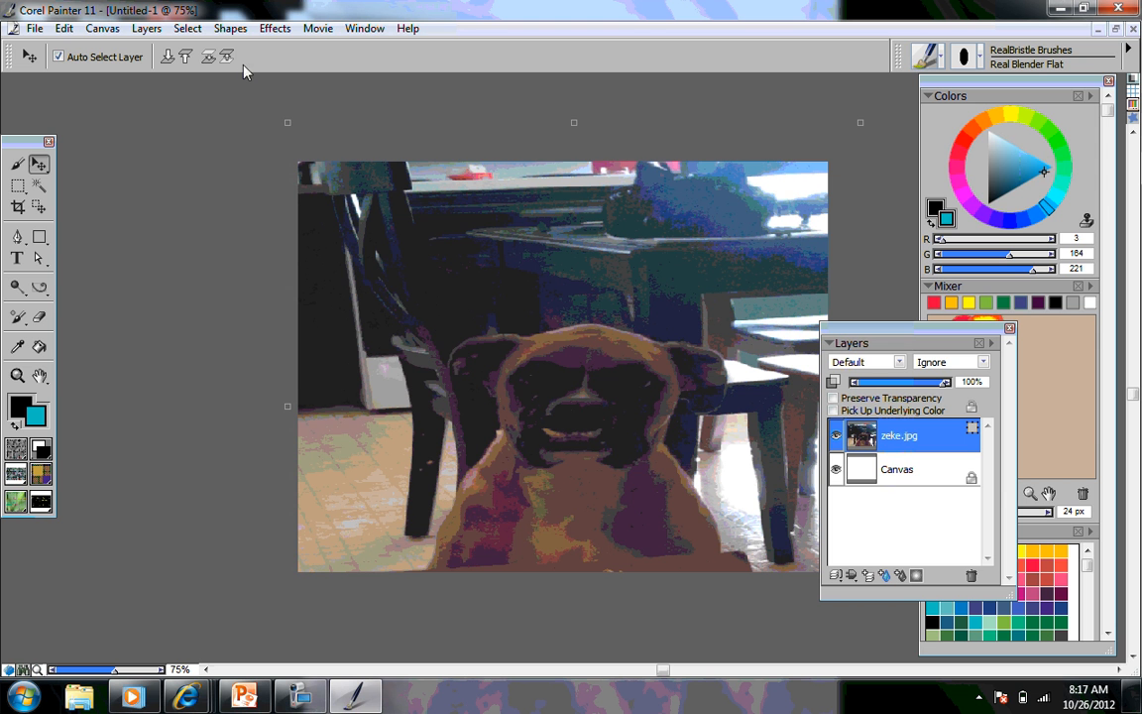
# Use the Eraser on the placed photo and commit zeke.jpg to an image layer.
pyautogui.click(39, 317)
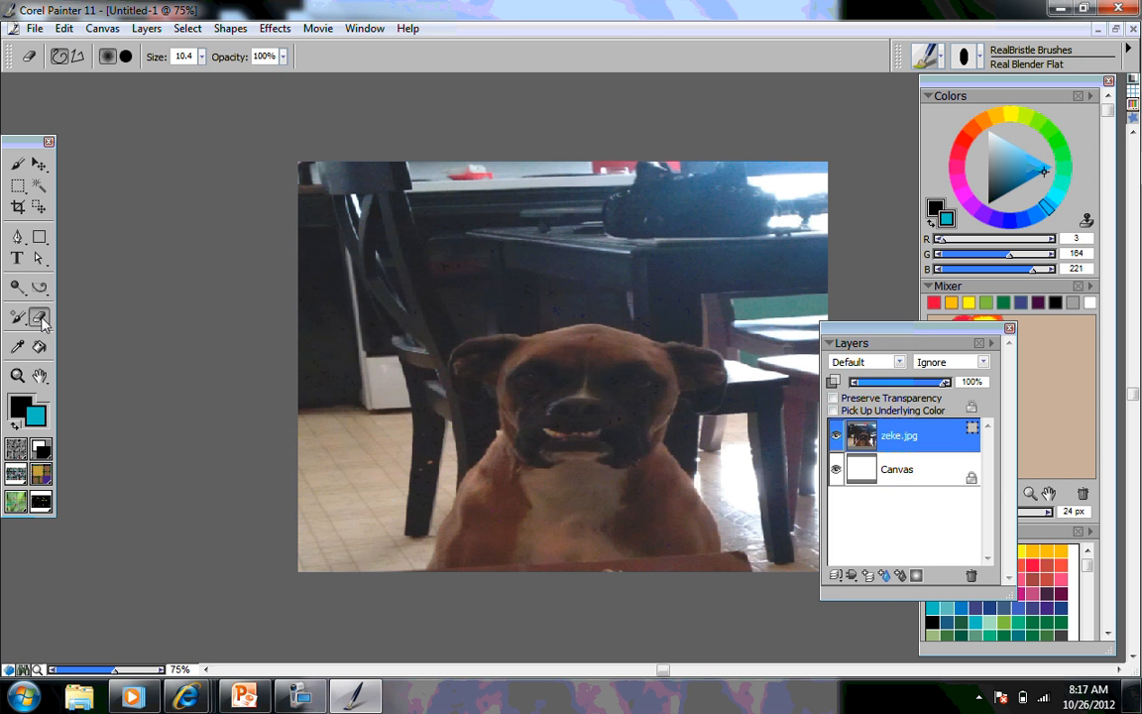
pyautogui.click(595, 332)
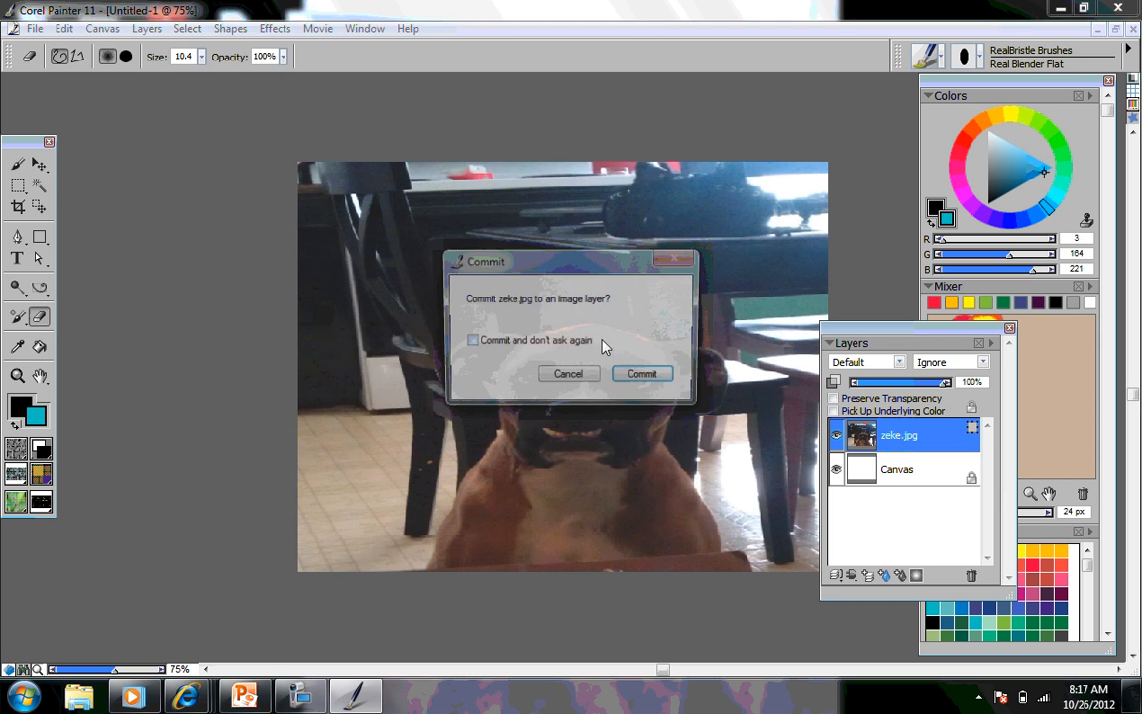
pyautogui.click(645, 377)
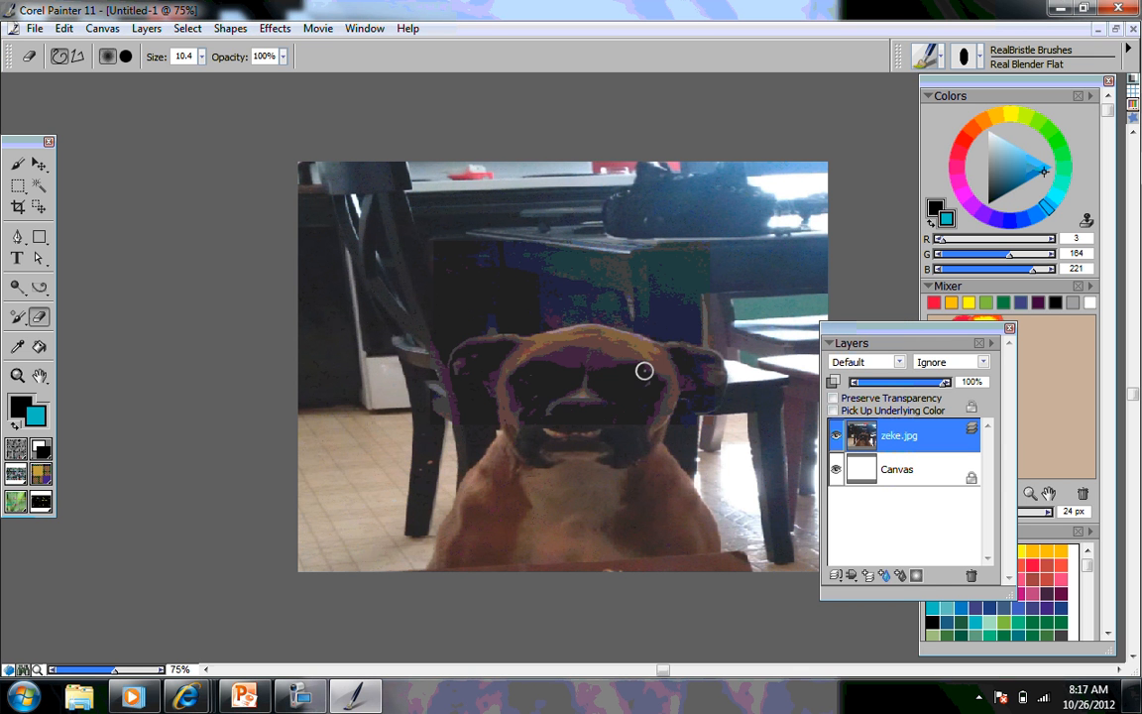
# Apply Brightness/Contrast to the dog photo layer with both brightness and contrast raised well above their midpoints.
pyautogui.click(272, 29)
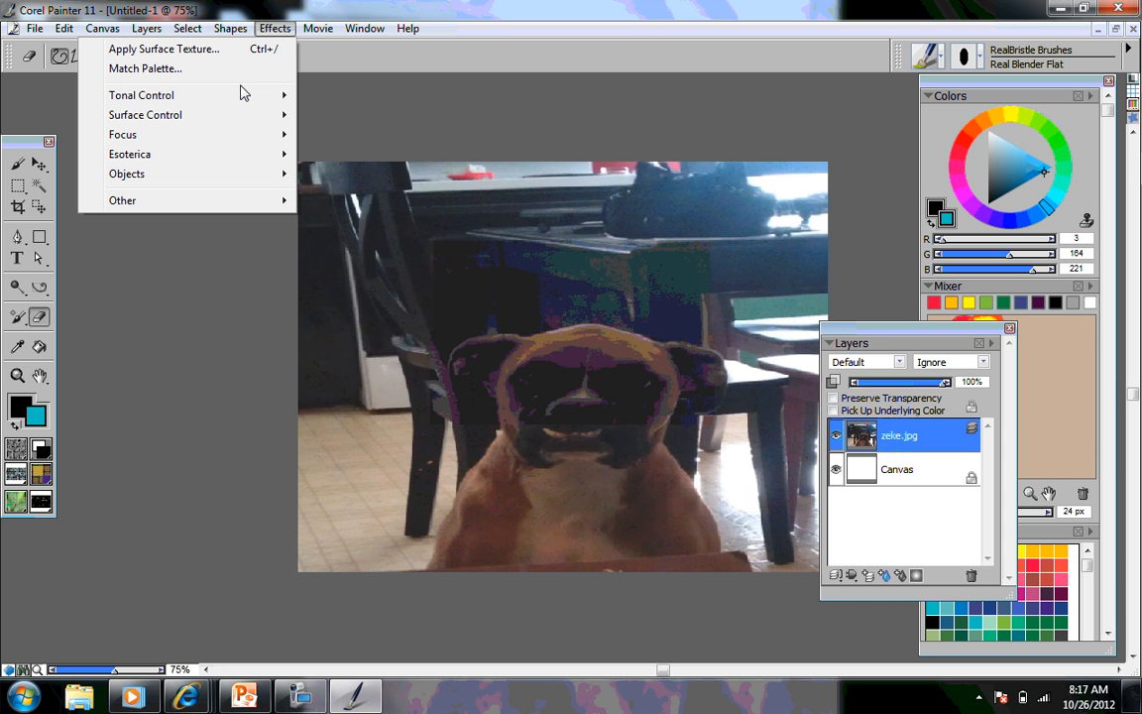
pyautogui.moveTo(243, 103)
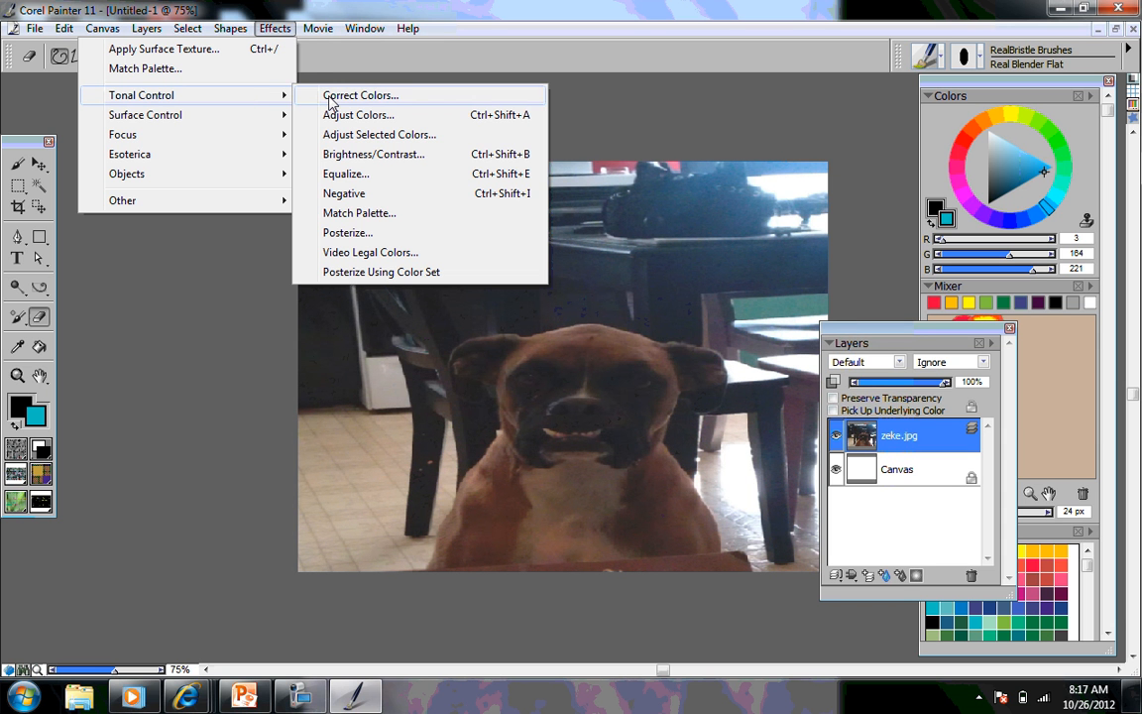
pyautogui.click(394, 155)
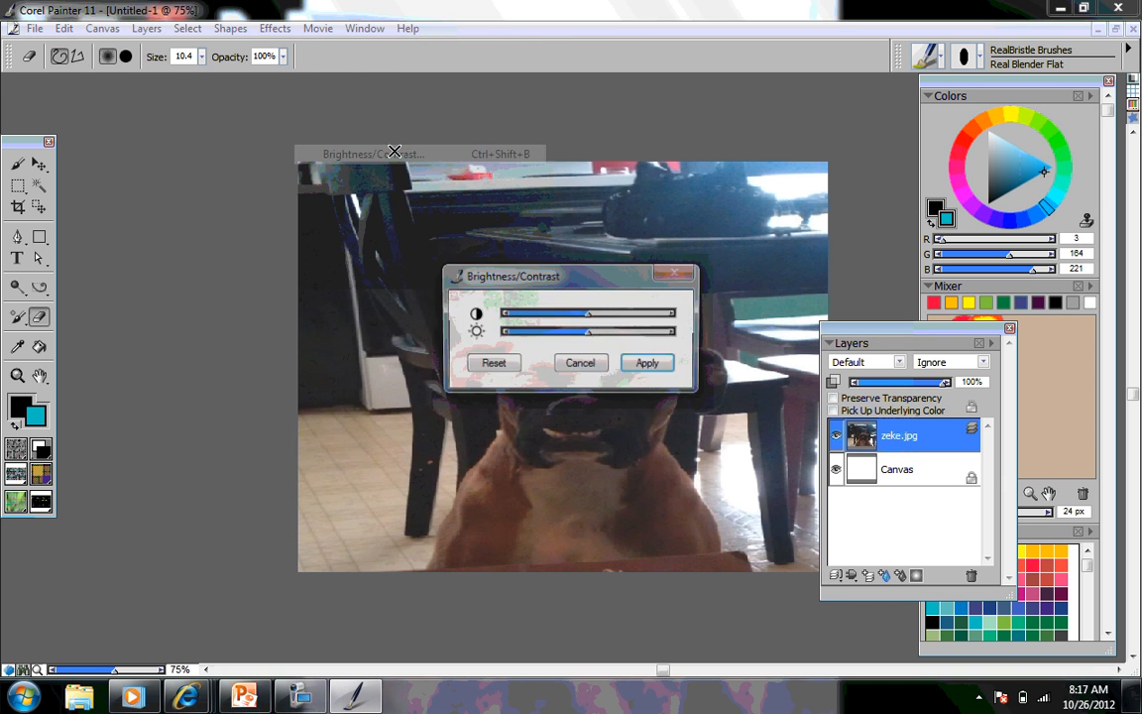
pyautogui.moveTo(599, 279); pyautogui.dragTo(750, 169)
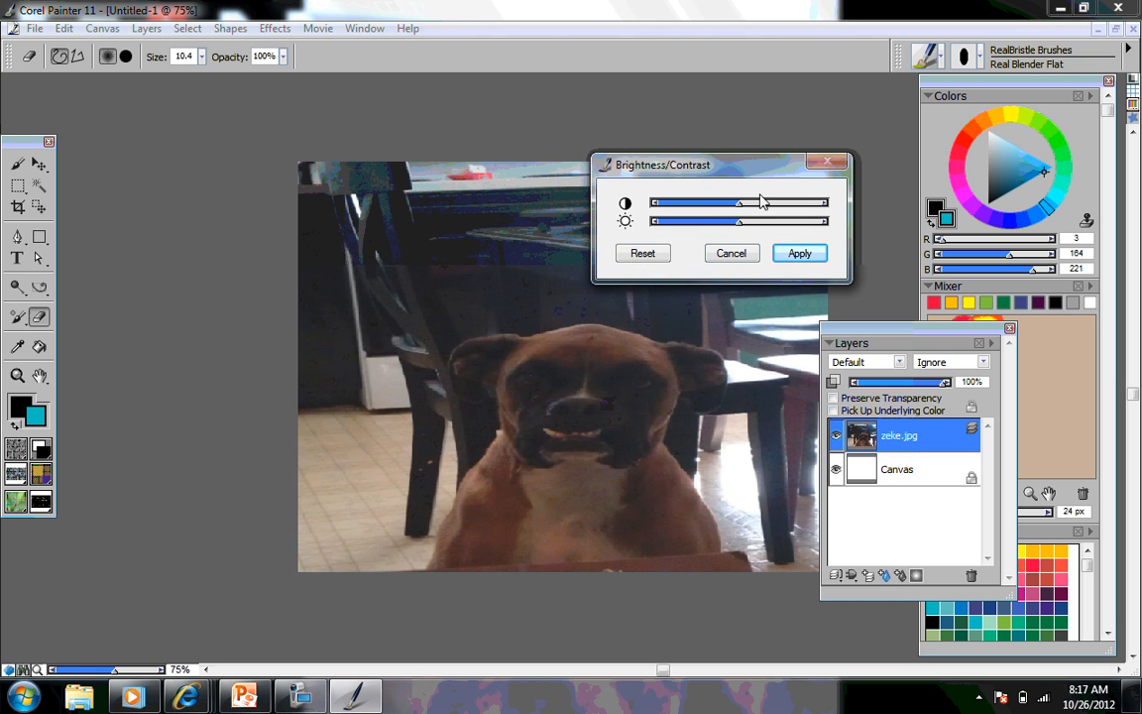
pyautogui.moveTo(738, 203); pyautogui.dragTo(782, 224)
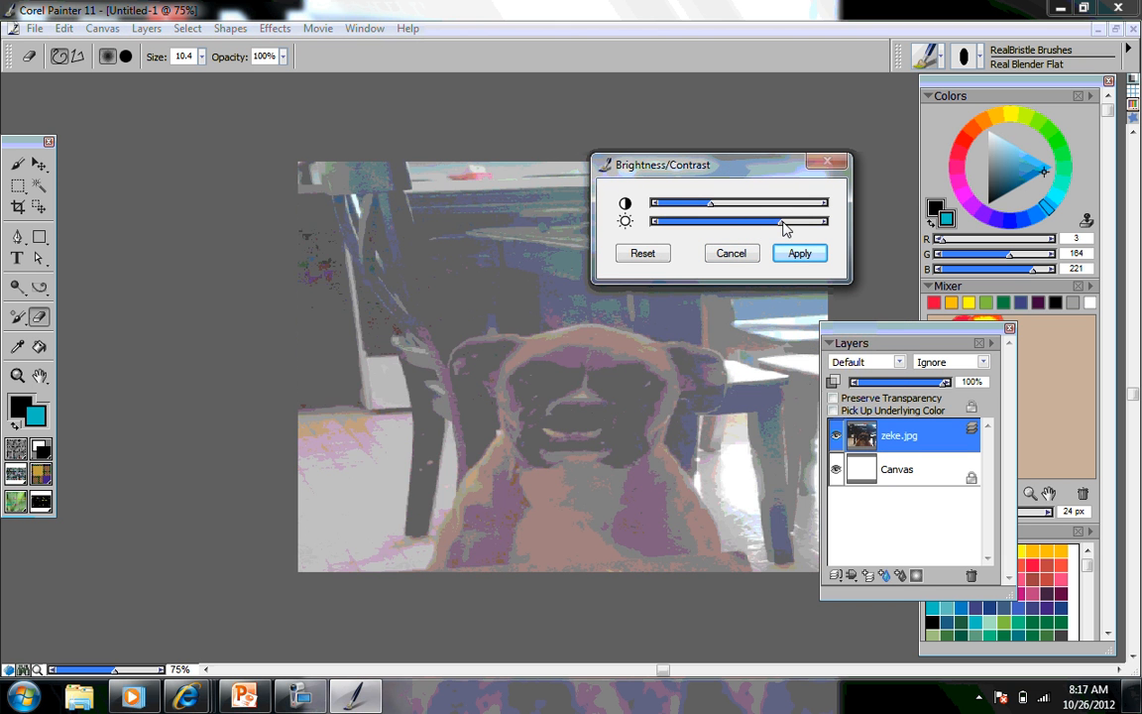
pyautogui.moveTo(710, 205); pyautogui.dragTo(778, 207)
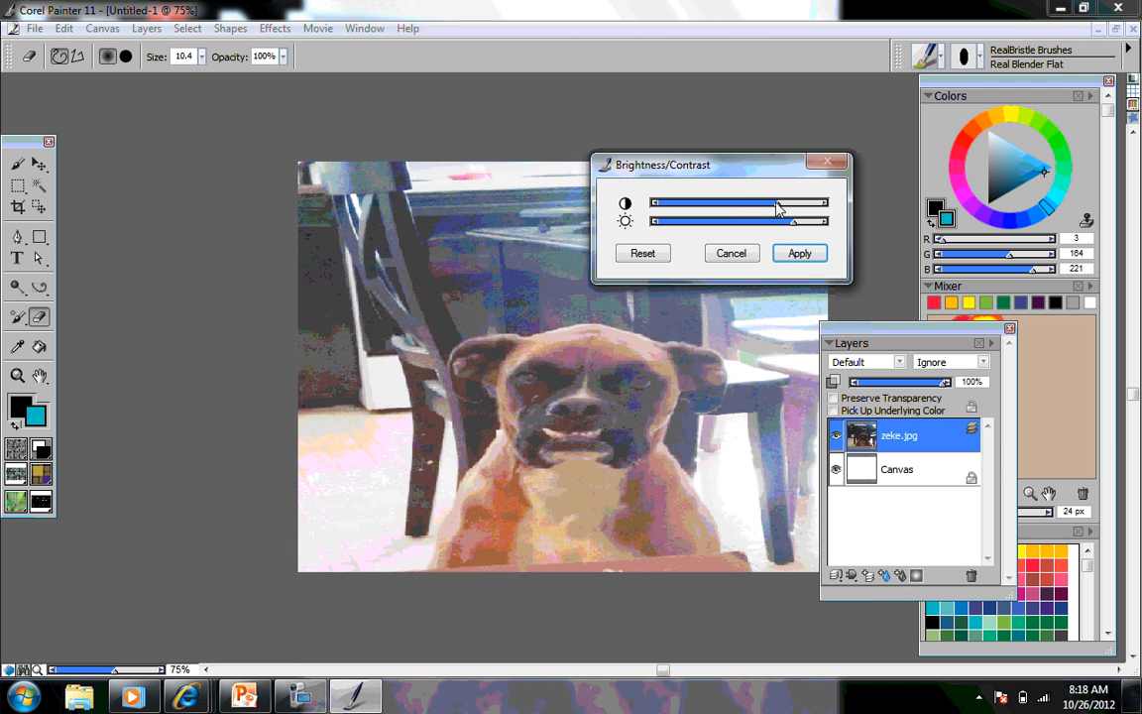
pyautogui.click(798, 253)
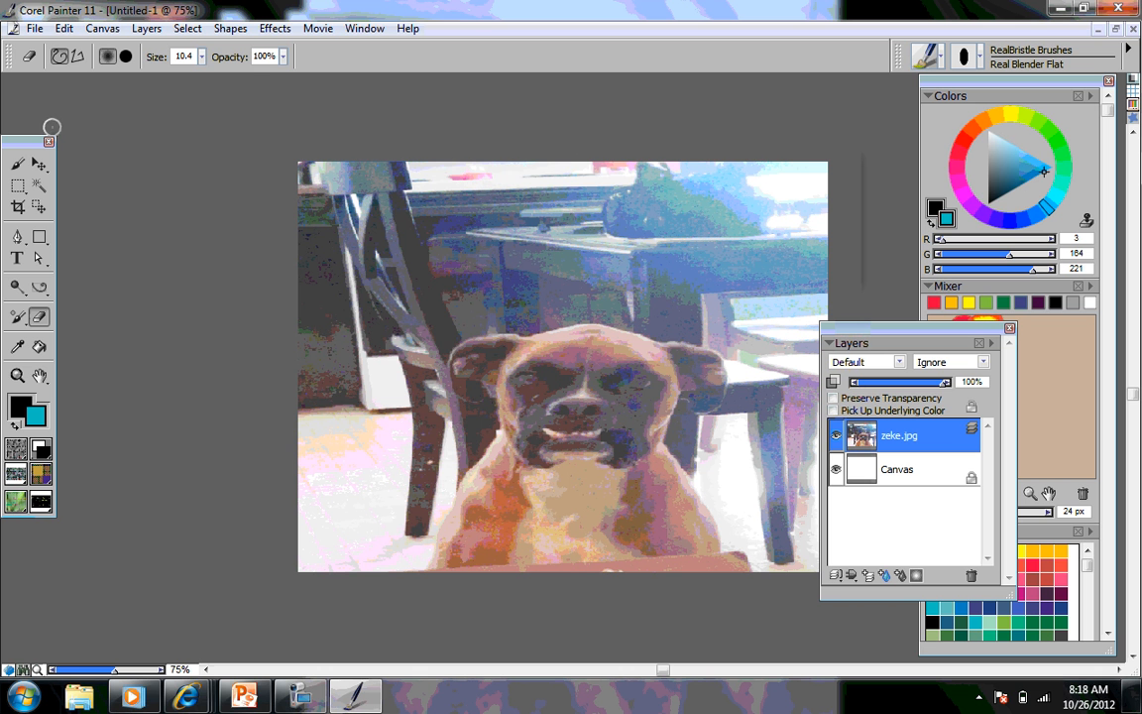
pyautogui.hotkey('ctrl', 'z')
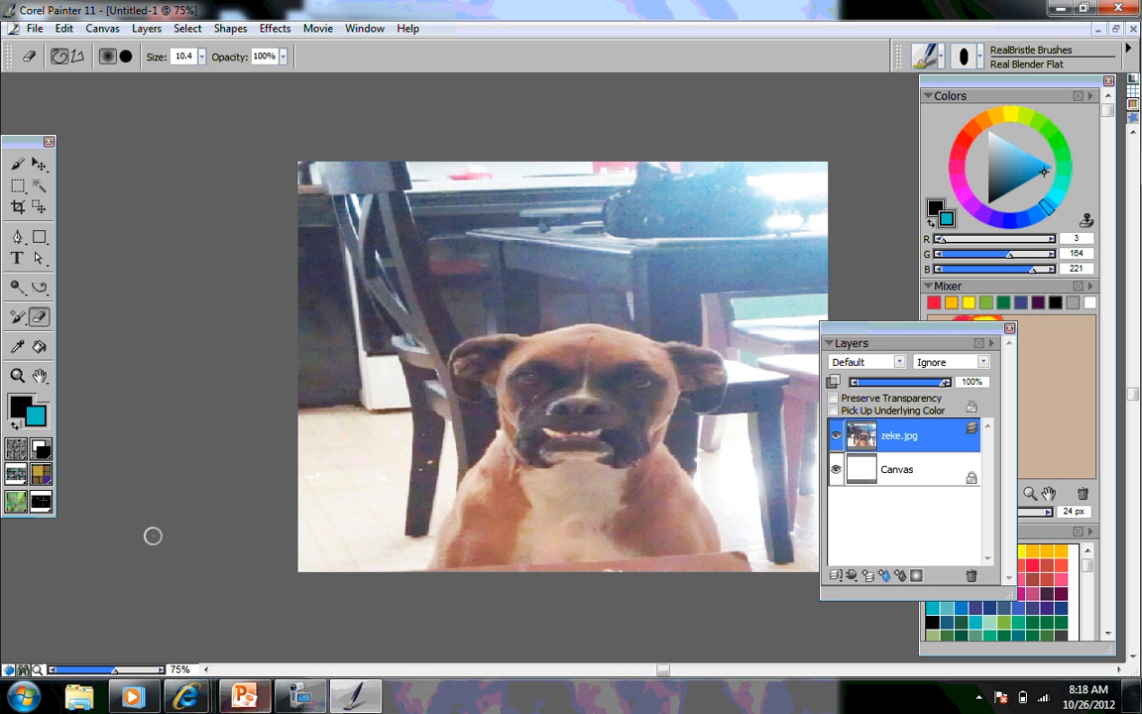
# Equalize the dog photo layer with the black point at 71.3% and the white point at 6.2%.
pyautogui.click(274, 28)
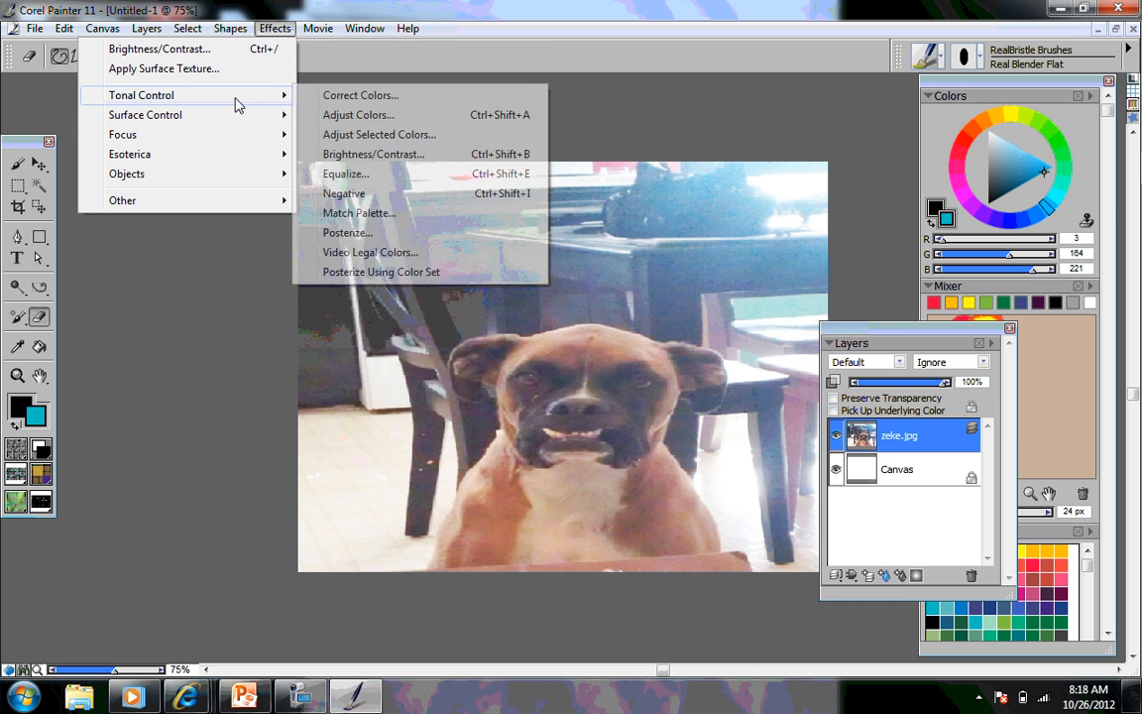
pyautogui.click(347, 174)
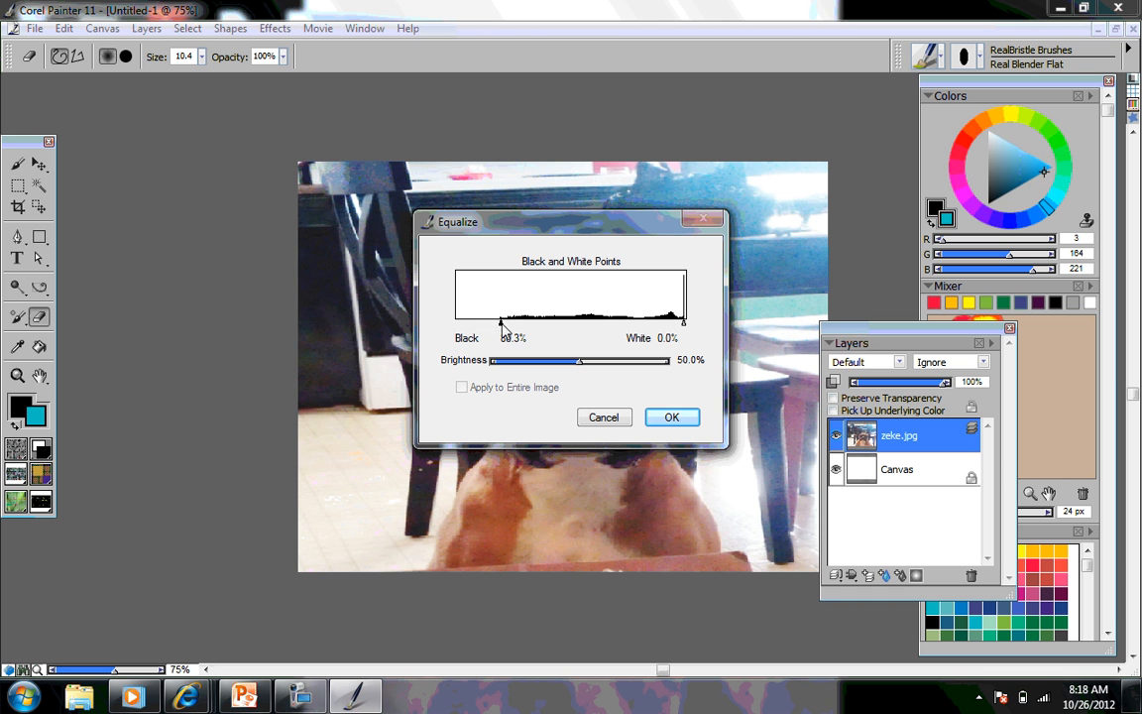
pyautogui.moveTo(500, 319); pyautogui.dragTo(522, 321)
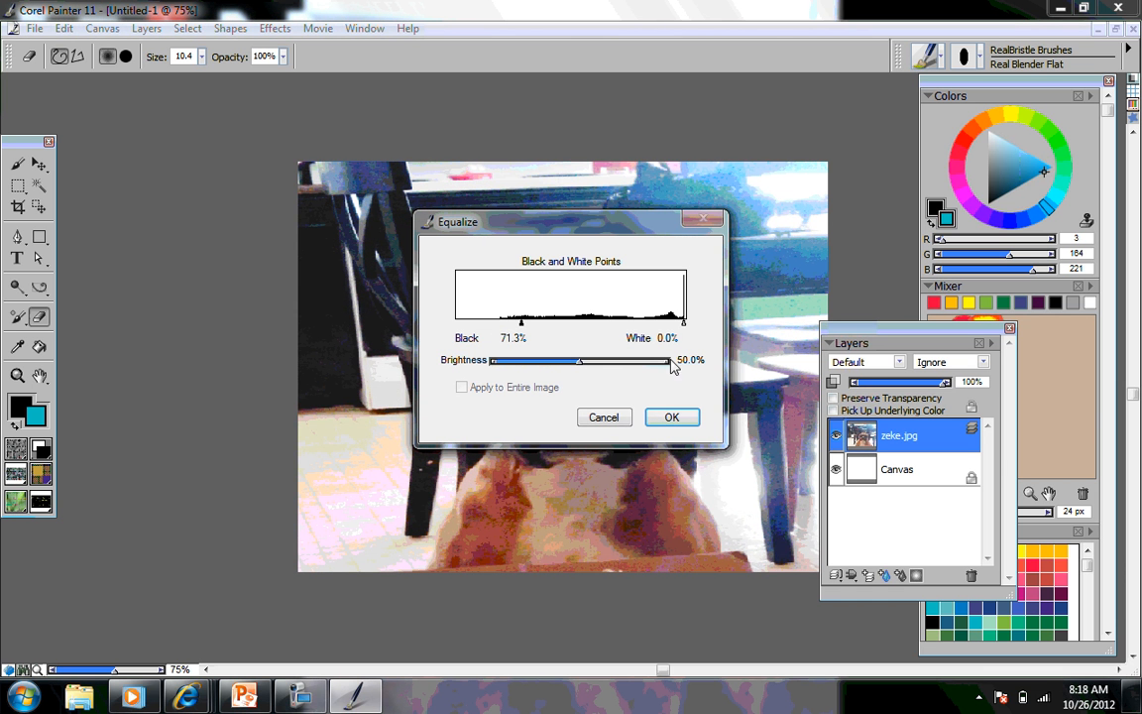
pyautogui.moveTo(684, 323); pyautogui.dragTo(669, 322)
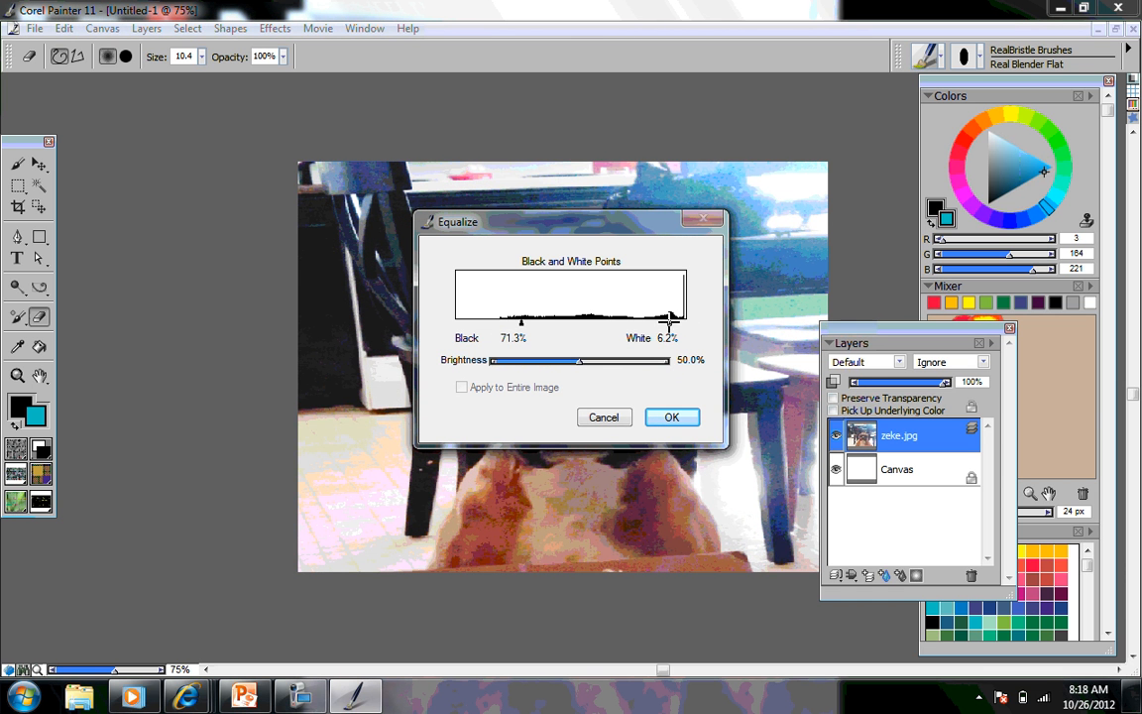
pyautogui.click(671, 419)
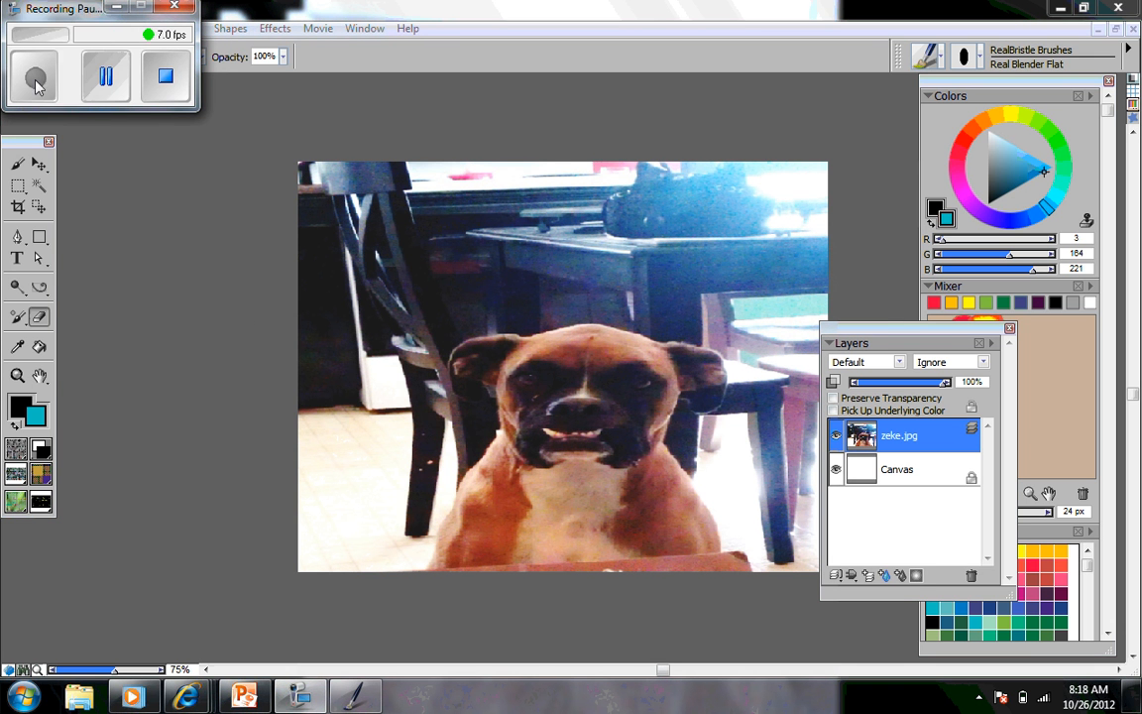
# Posterize the dog photo layer to 5 levels.
pyautogui.click(116, 11)
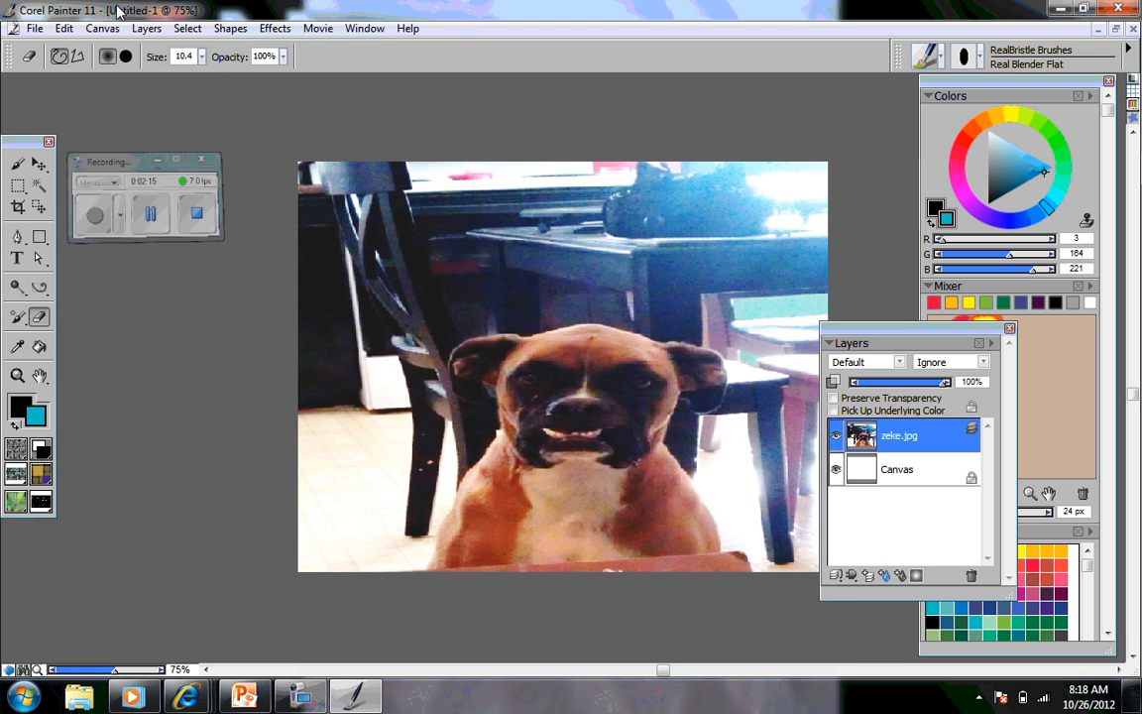
pyautogui.click(274, 29)
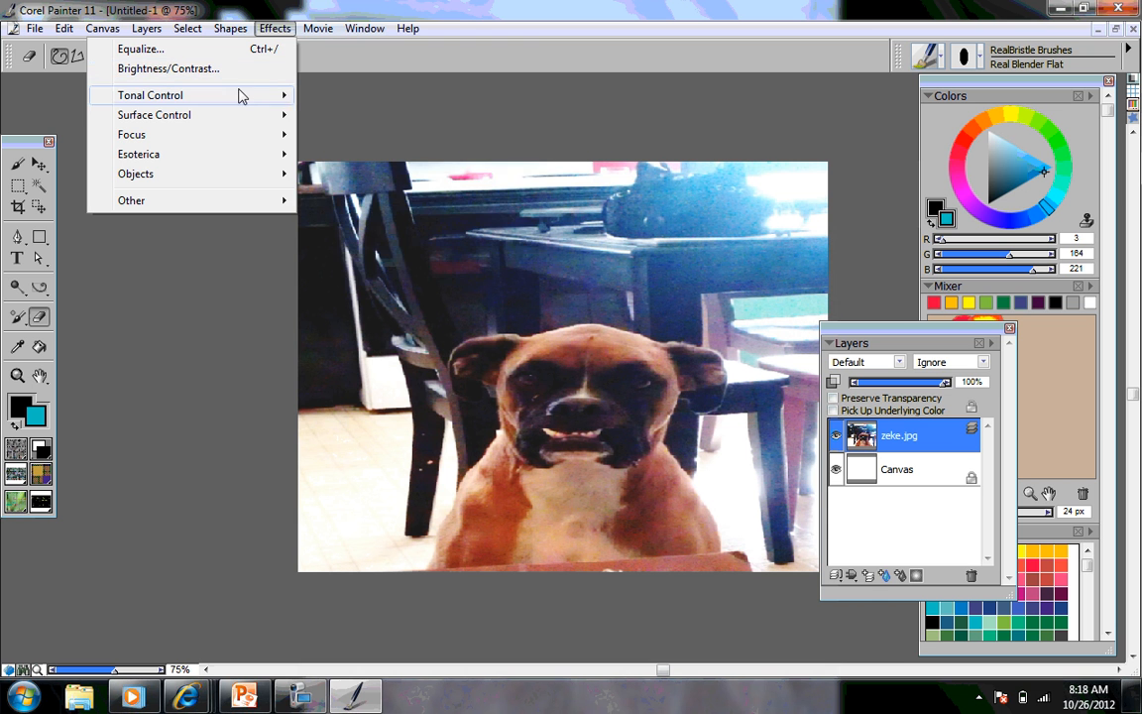
pyautogui.moveTo(228, 92)
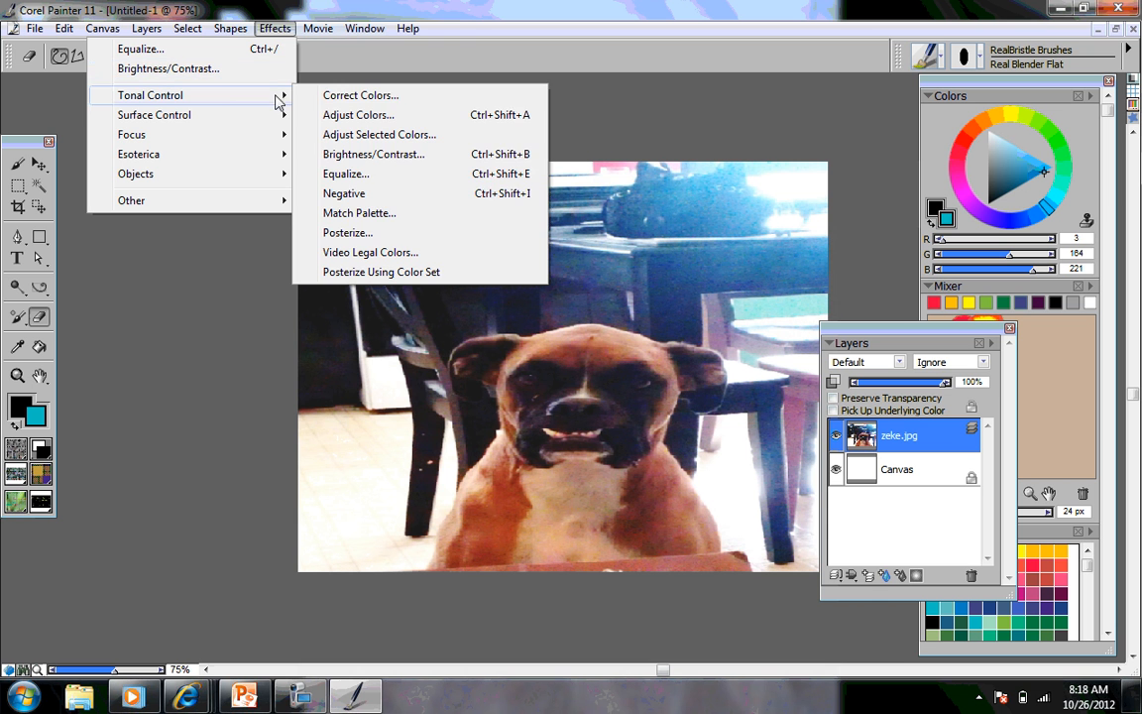
pyautogui.click(347, 233)
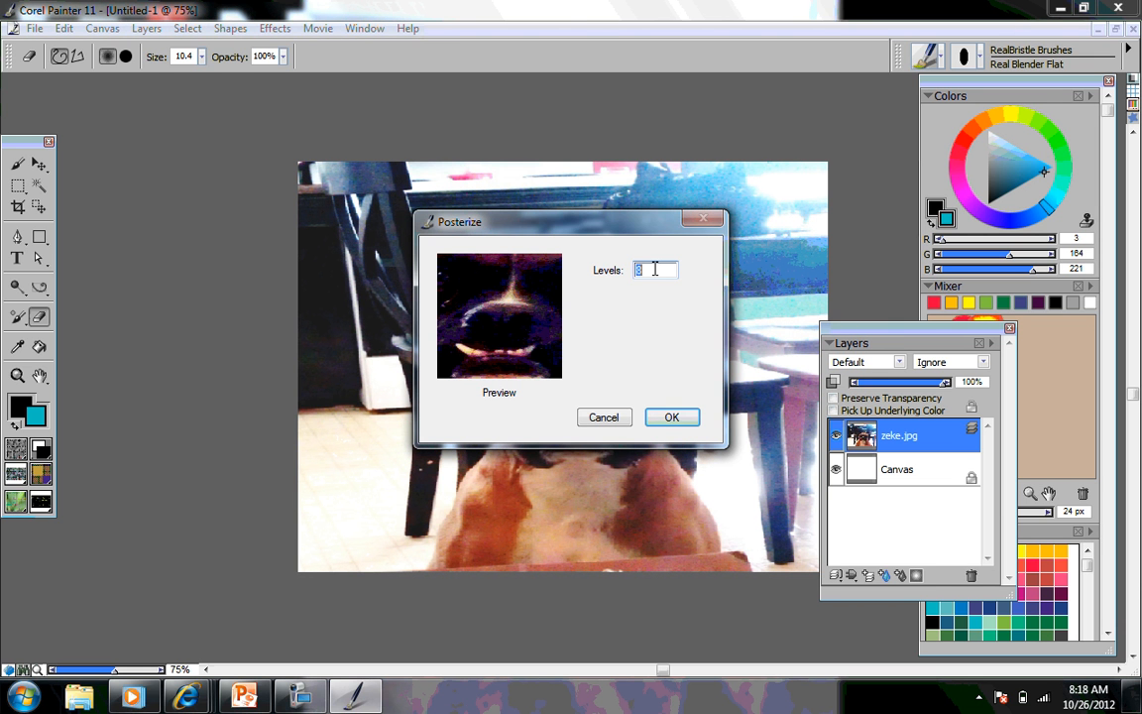
pyautogui.write('5')
pyautogui.moveTo(471, 277); pyautogui.dragTo(515, 317)
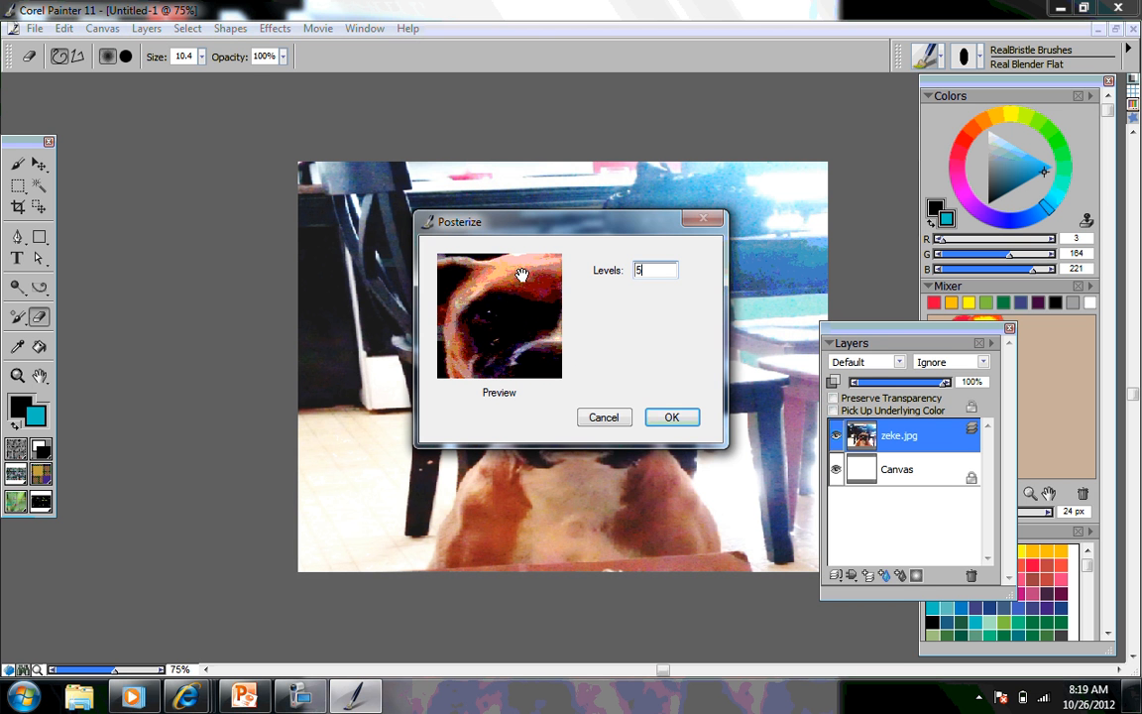
pyautogui.click(677, 416)
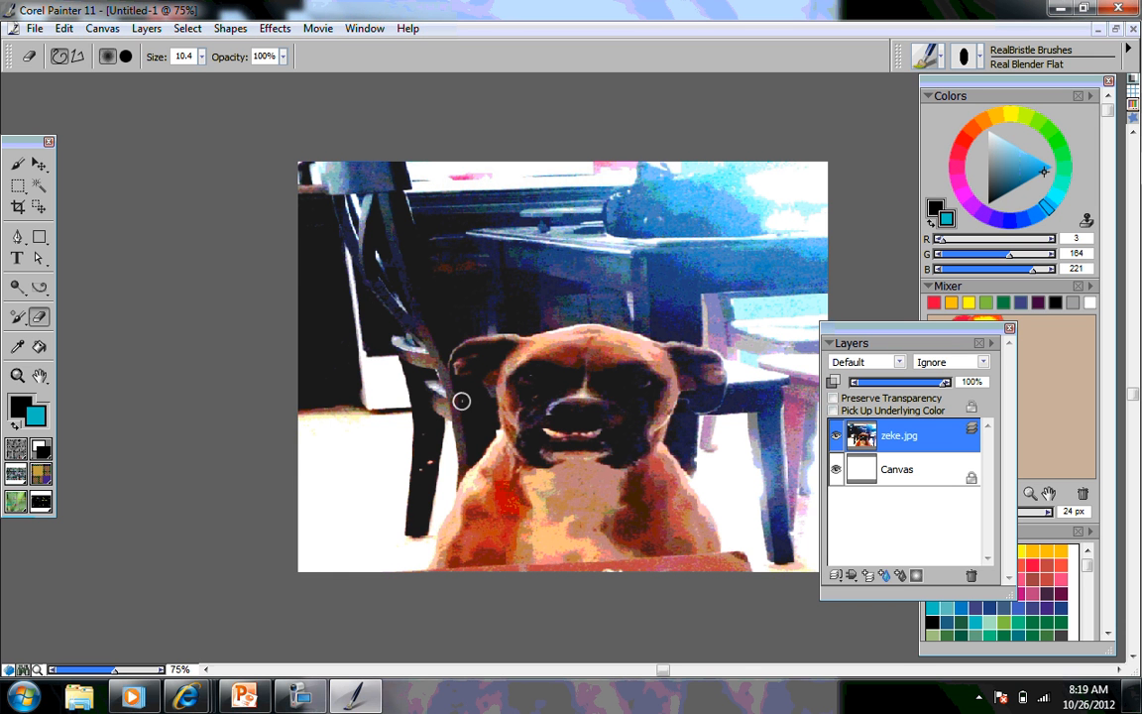
# Invert the posterized dog photo's colors with the Negative effect.
pyautogui.click(274, 28)
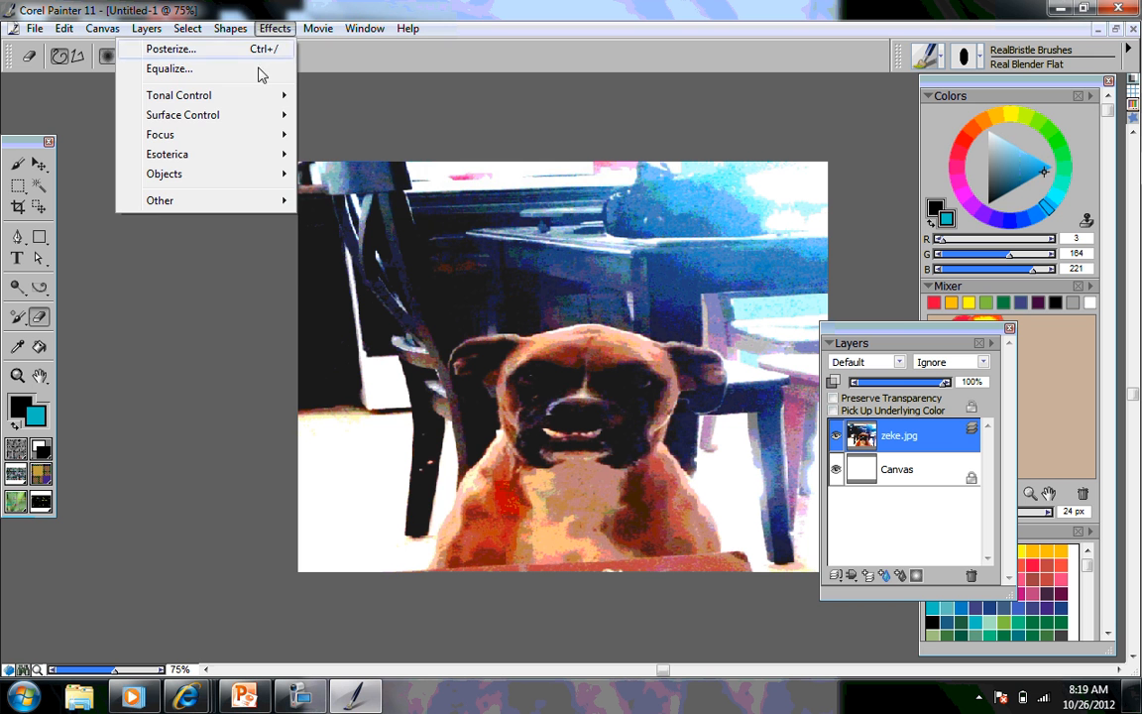
pyautogui.moveTo(258, 95)
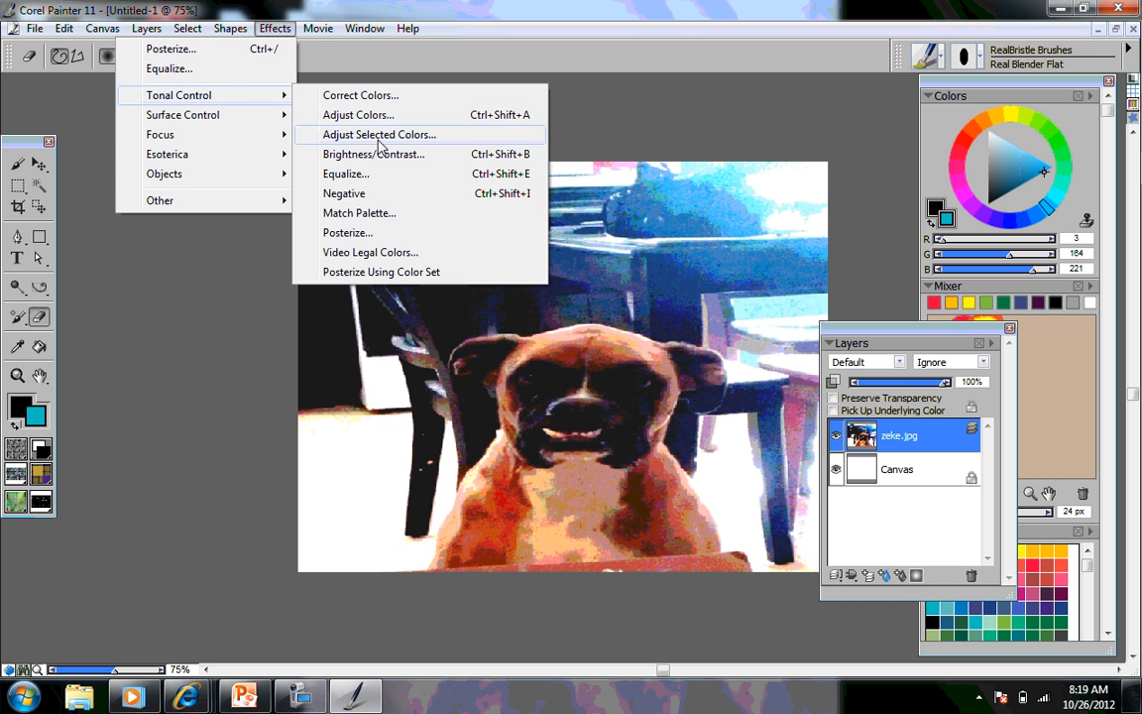
pyautogui.click(359, 197)
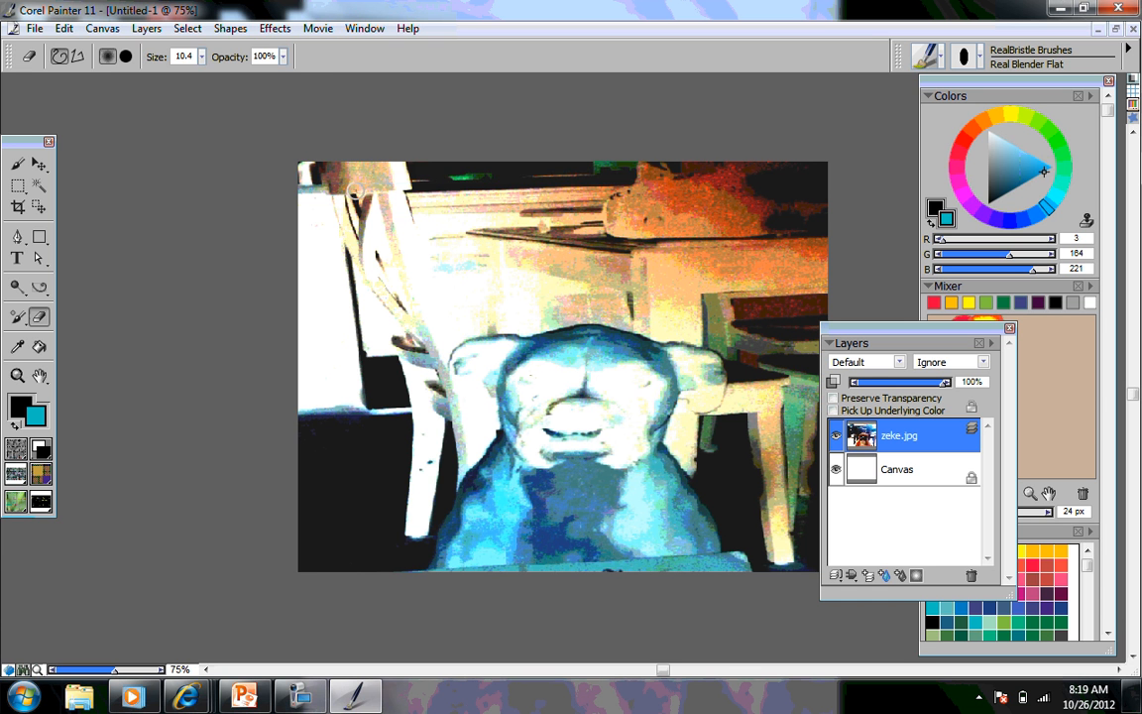
# Apply Lighting to the dog photo layer with the light moved to the upper-right corner of the image.
pyautogui.click(278, 30)
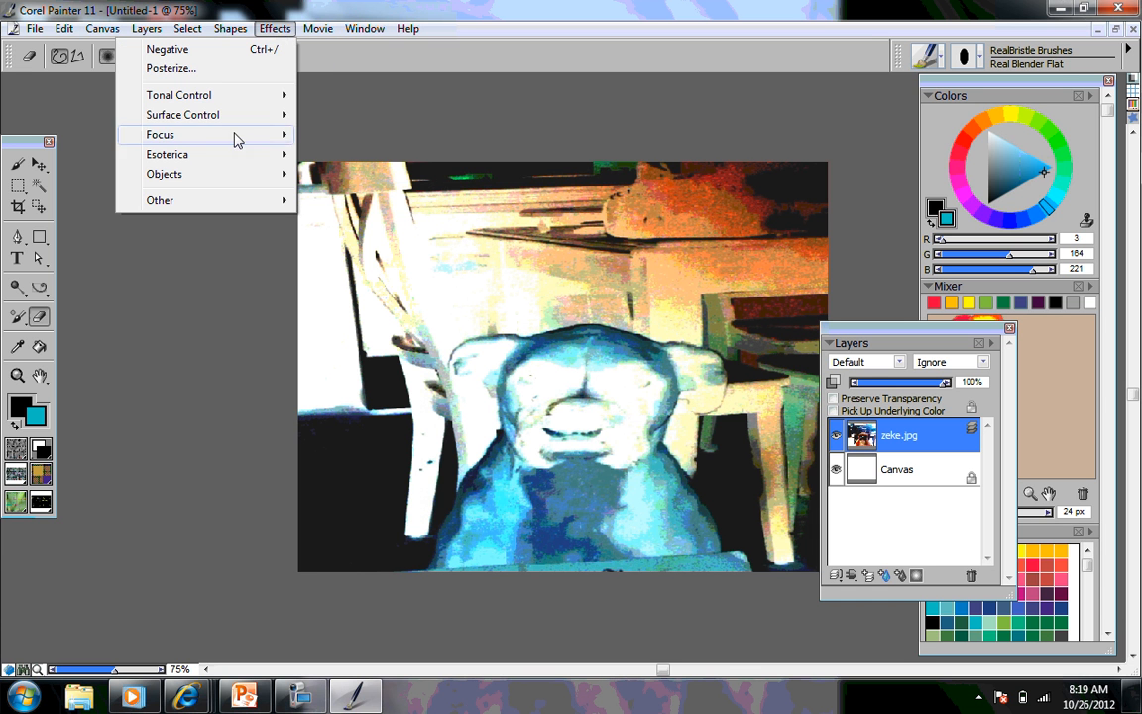
pyautogui.moveTo(247, 98)
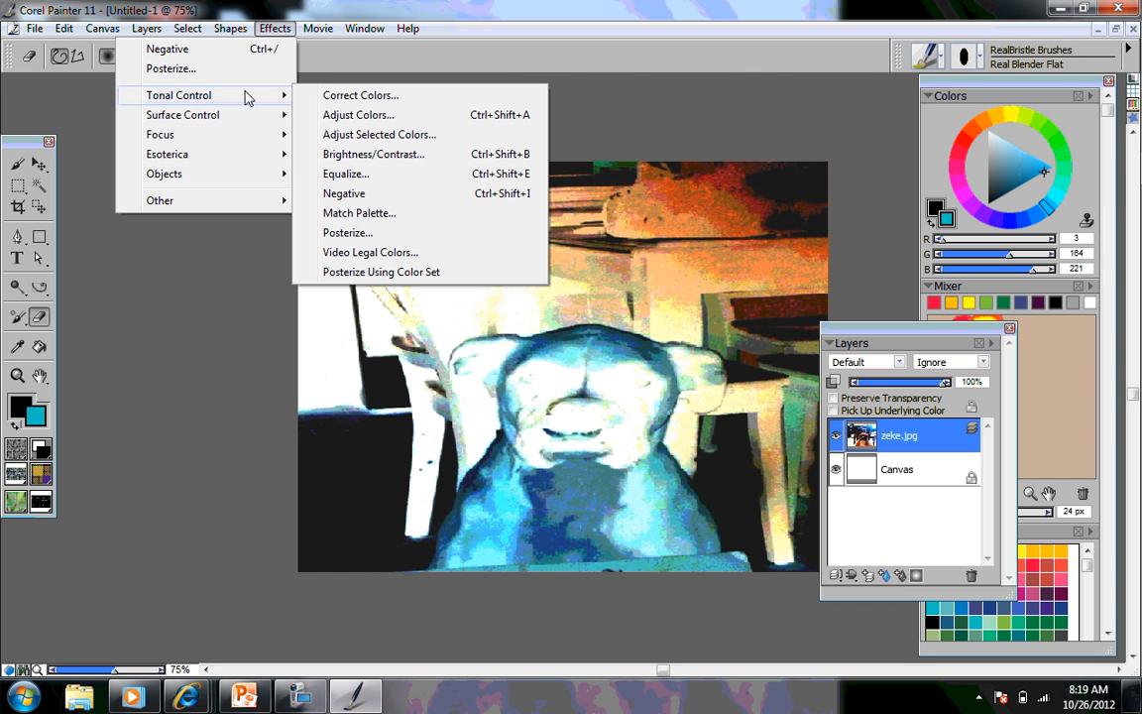
pyautogui.moveTo(245, 123)
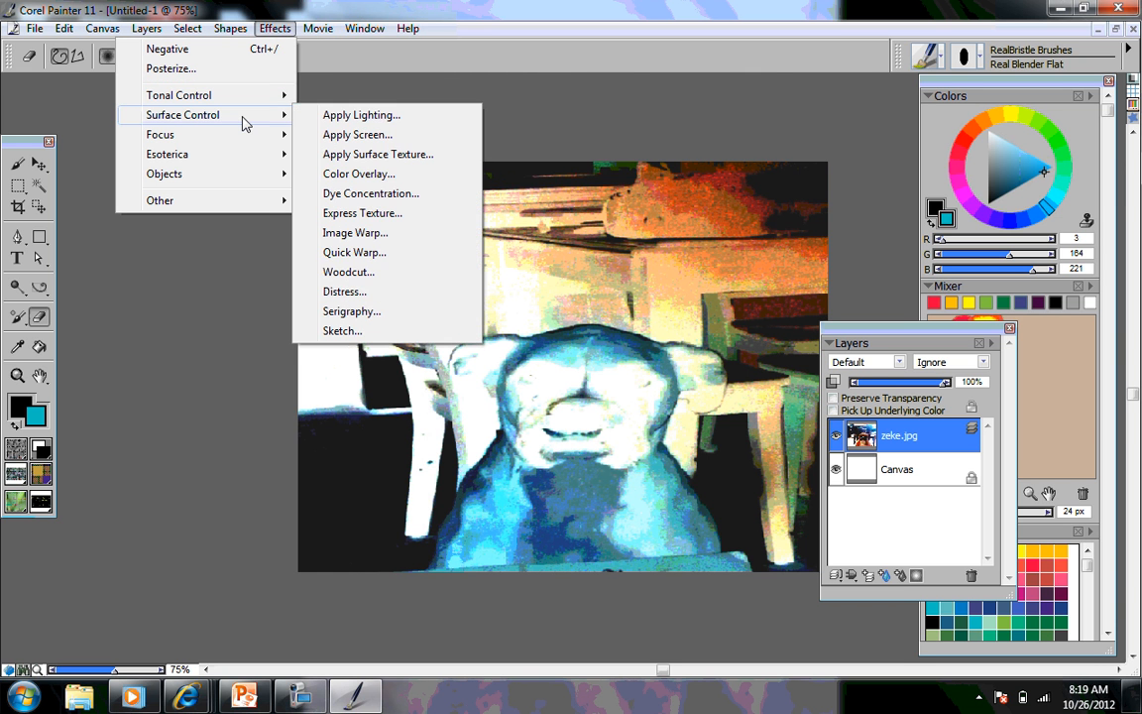
pyautogui.click(342, 117)
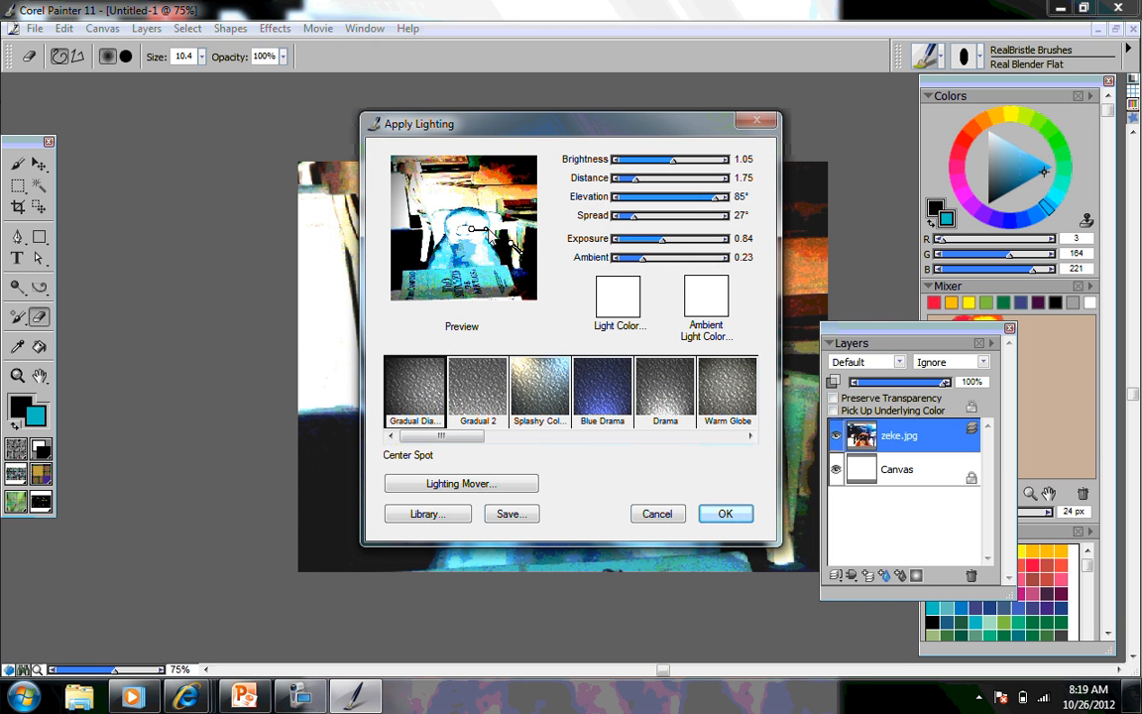
pyautogui.moveTo(487, 230); pyautogui.dragTo(543, 163)
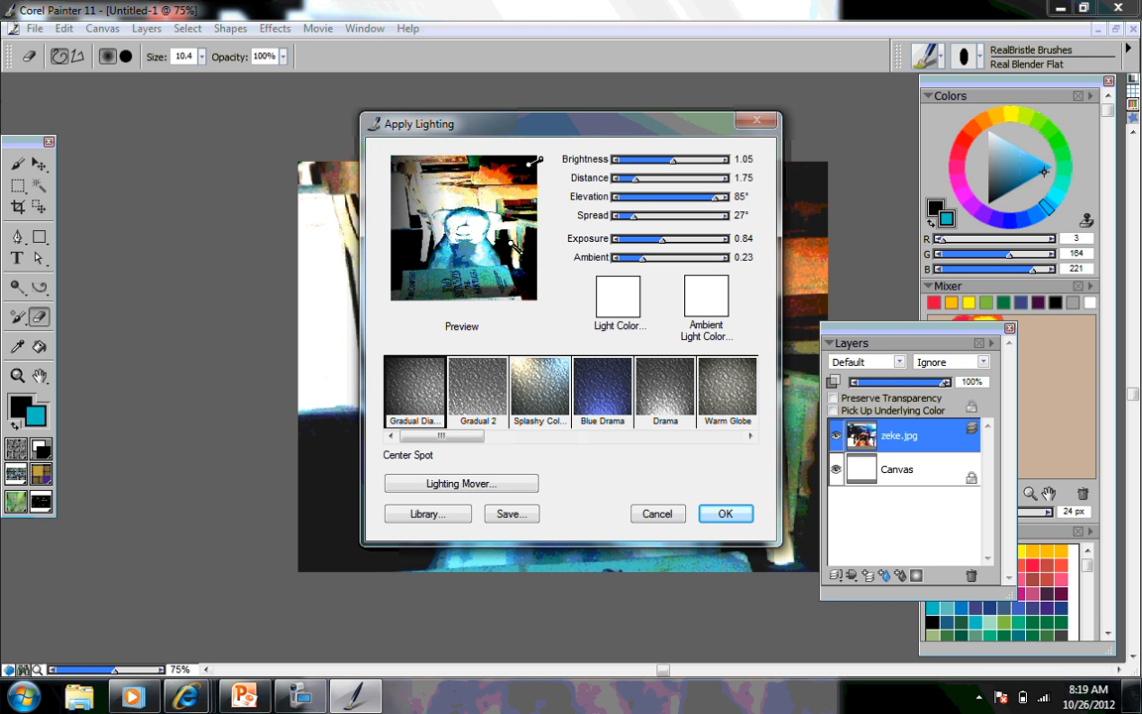
pyautogui.click(284, 700)
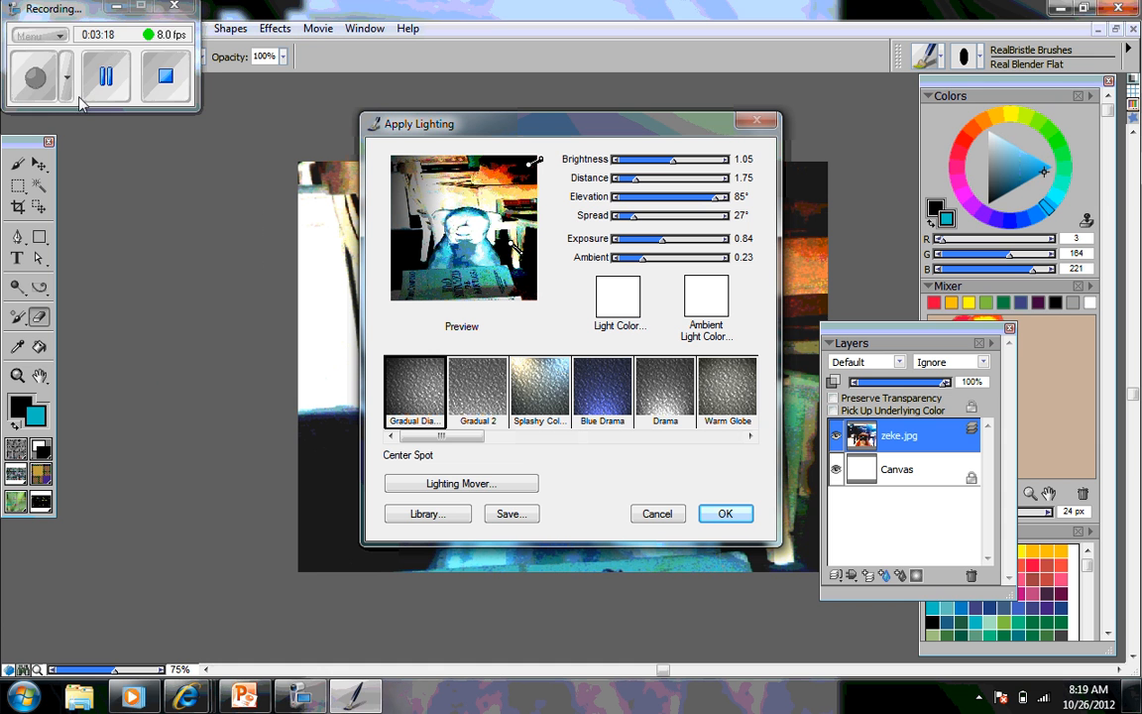
pyautogui.click(116, 6)
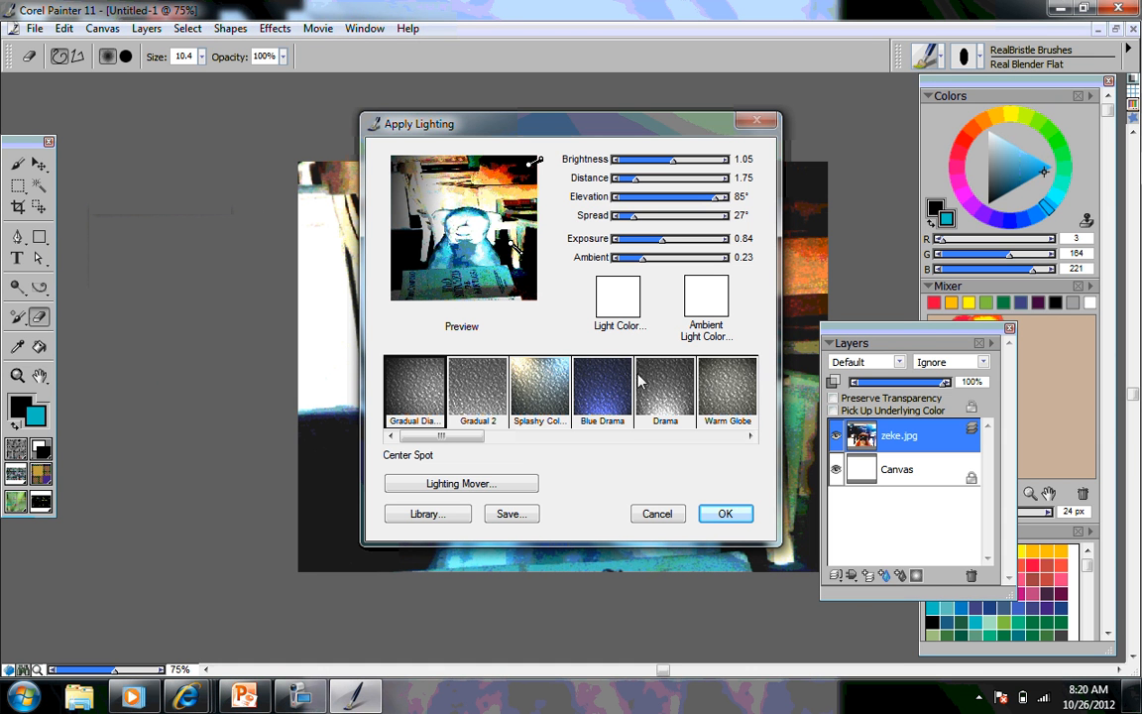
pyautogui.click(726, 513)
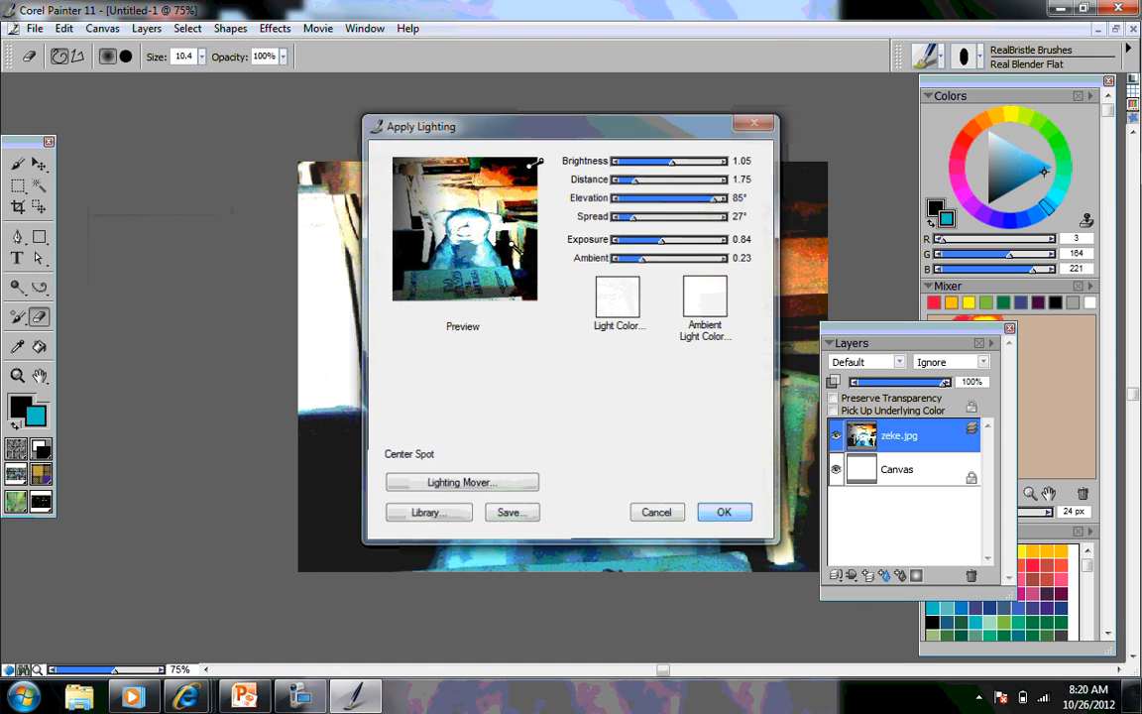
# Start an Apply Screen effect on the dog photo using Paper, with its first color set to blue (RGB 0, 0, 160).
pyautogui.click(274, 29)
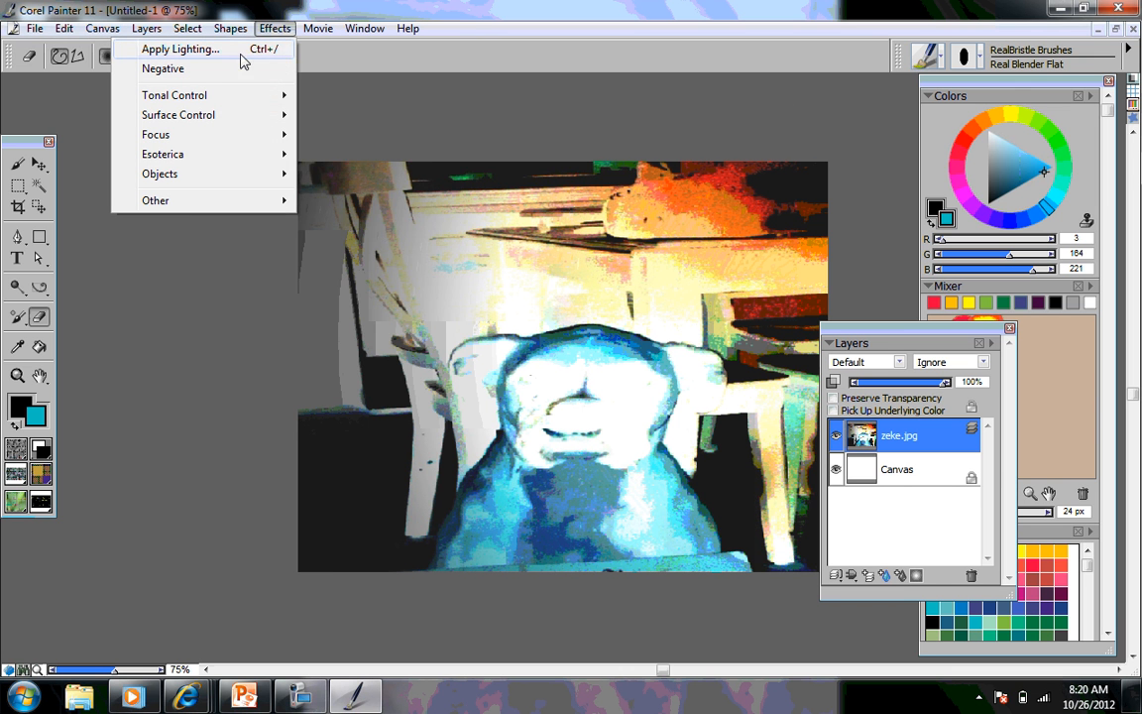
pyautogui.moveTo(287, 121)
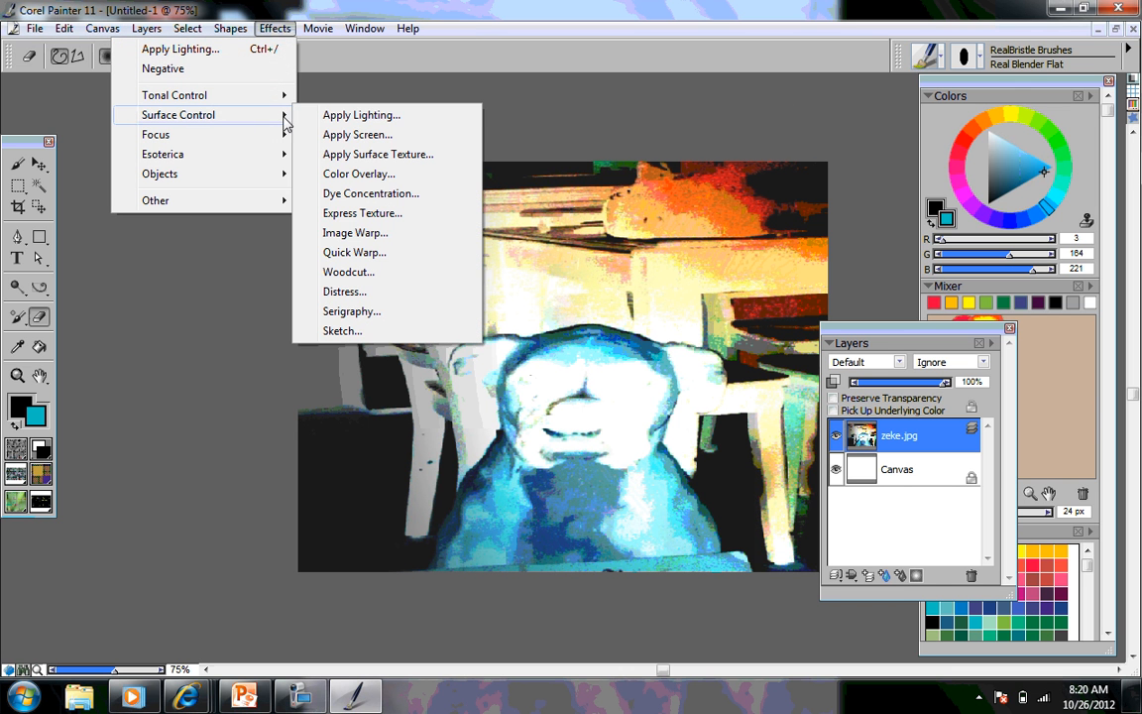
pyautogui.click(365, 134)
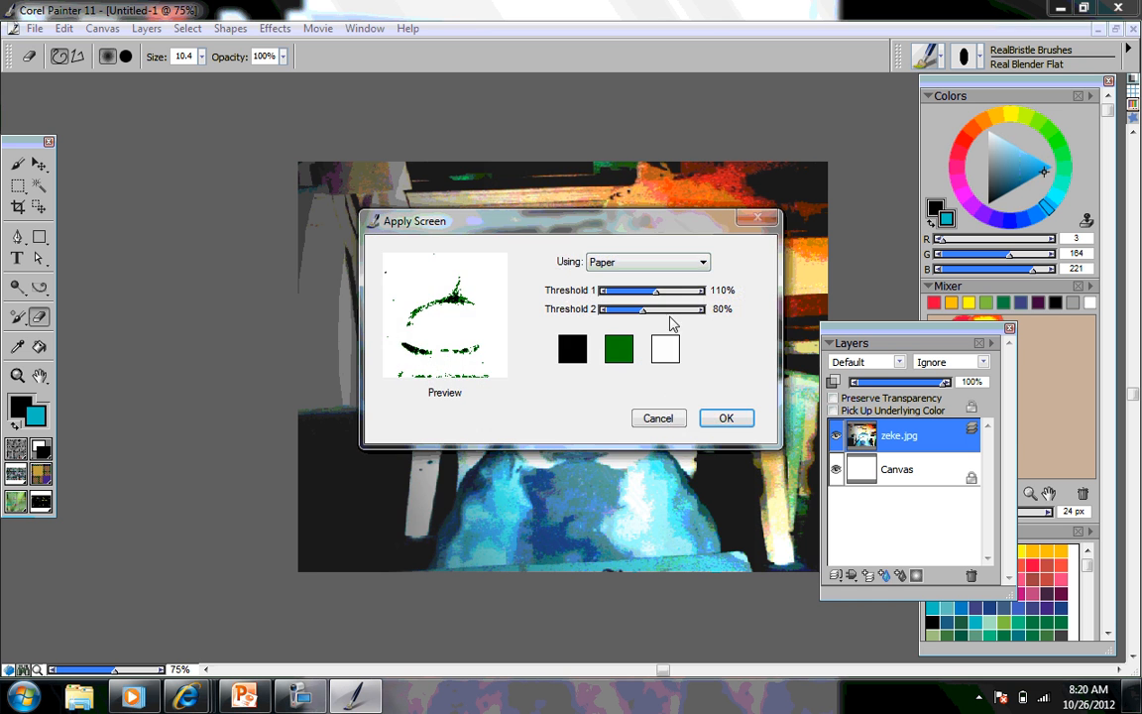
pyautogui.click(573, 349)
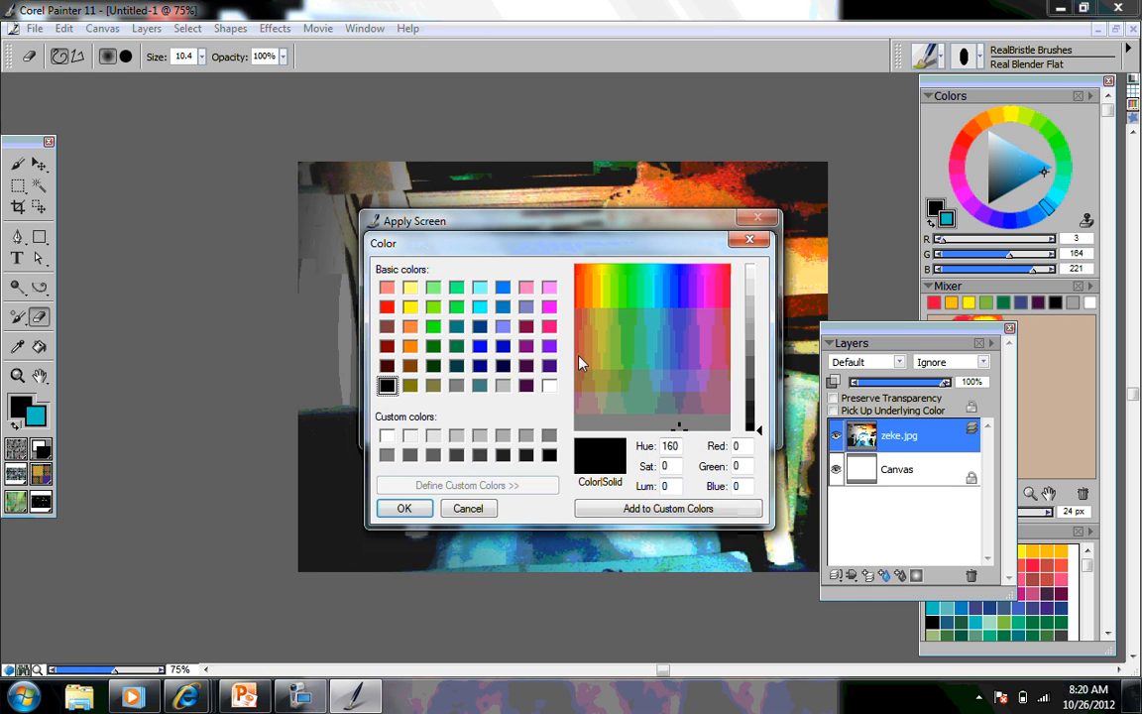
pyautogui.click(504, 347)
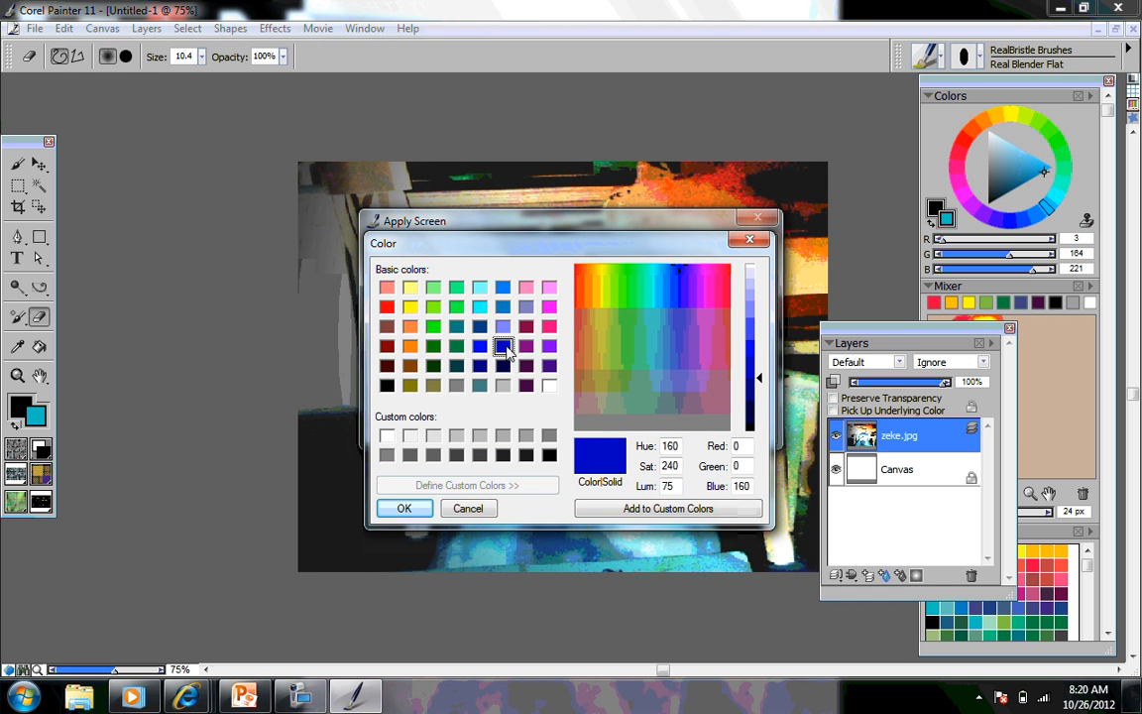
pyautogui.click(406, 508)
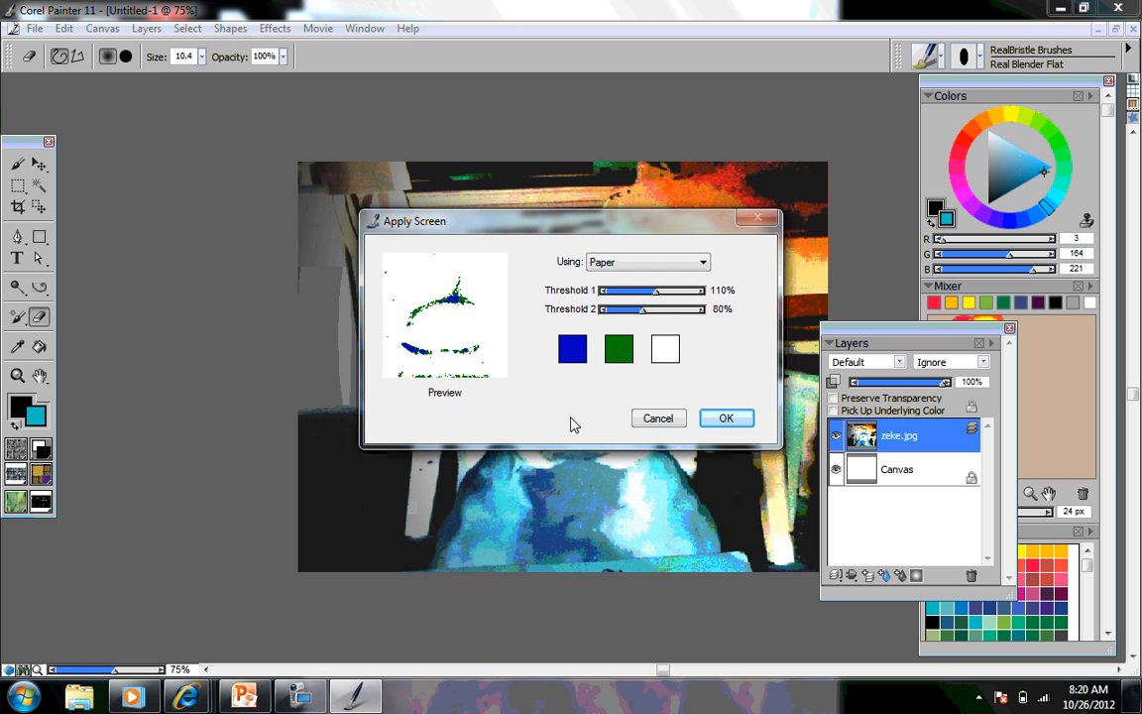
# Set the screen effect's second color to light periwinkle blue (RGB 151, 160, 249).
pyautogui.click(300, 696)
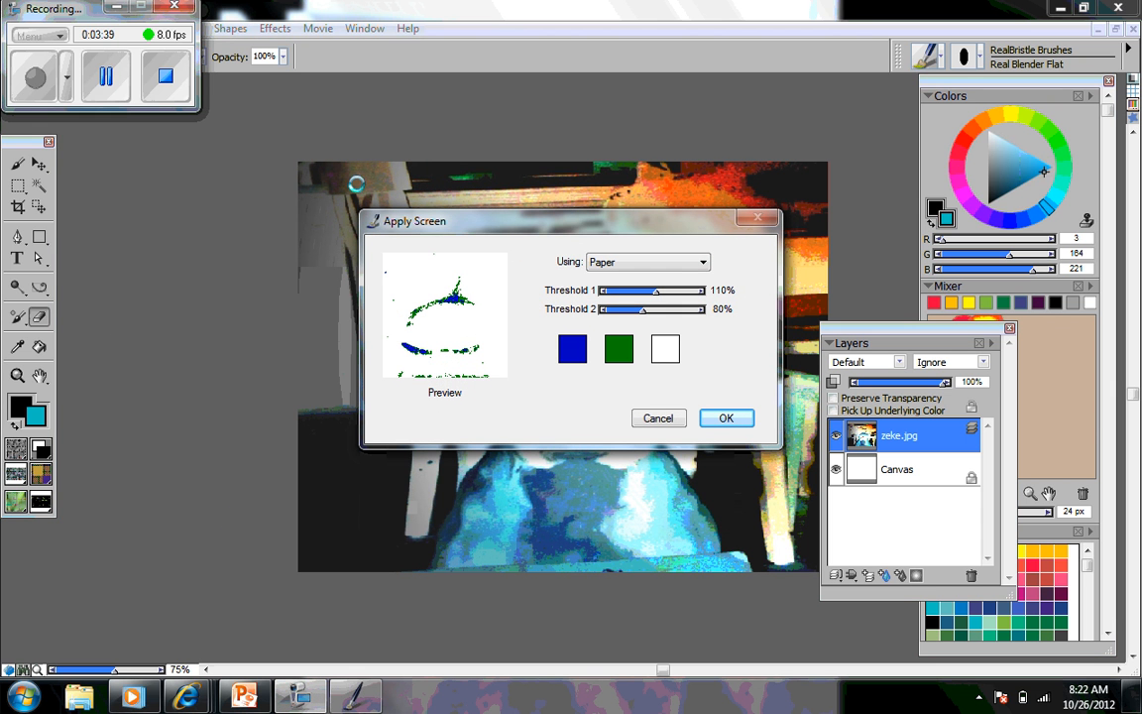
pyautogui.click(633, 352)
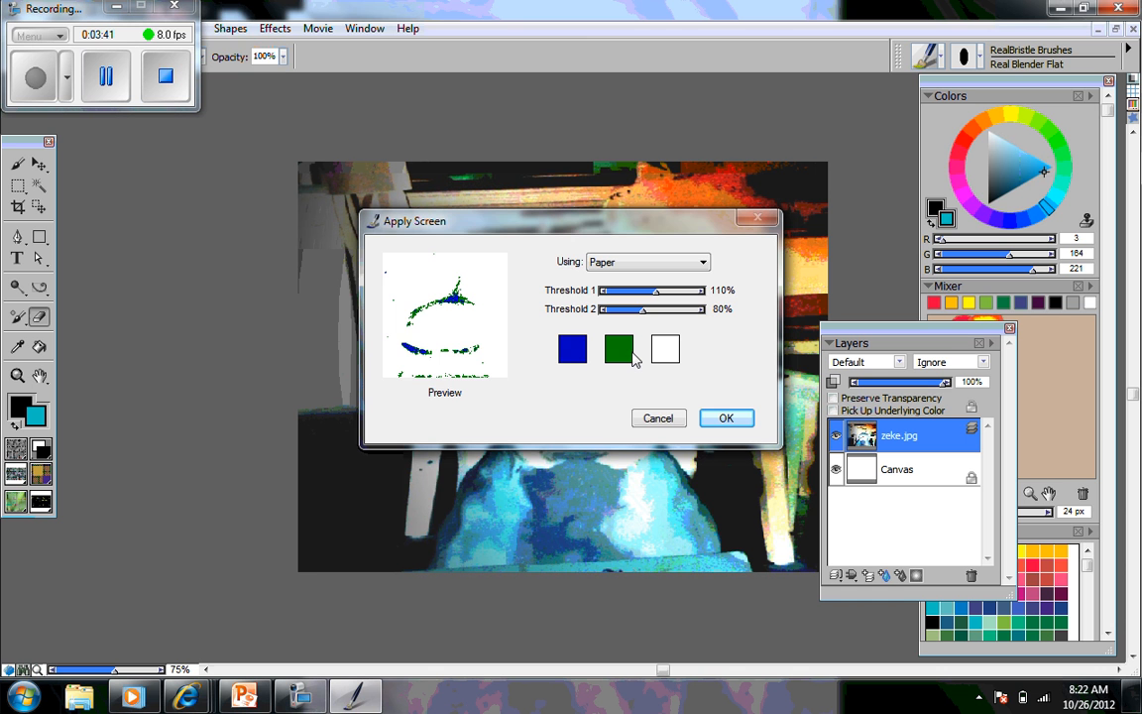
pyautogui.click(631, 351)
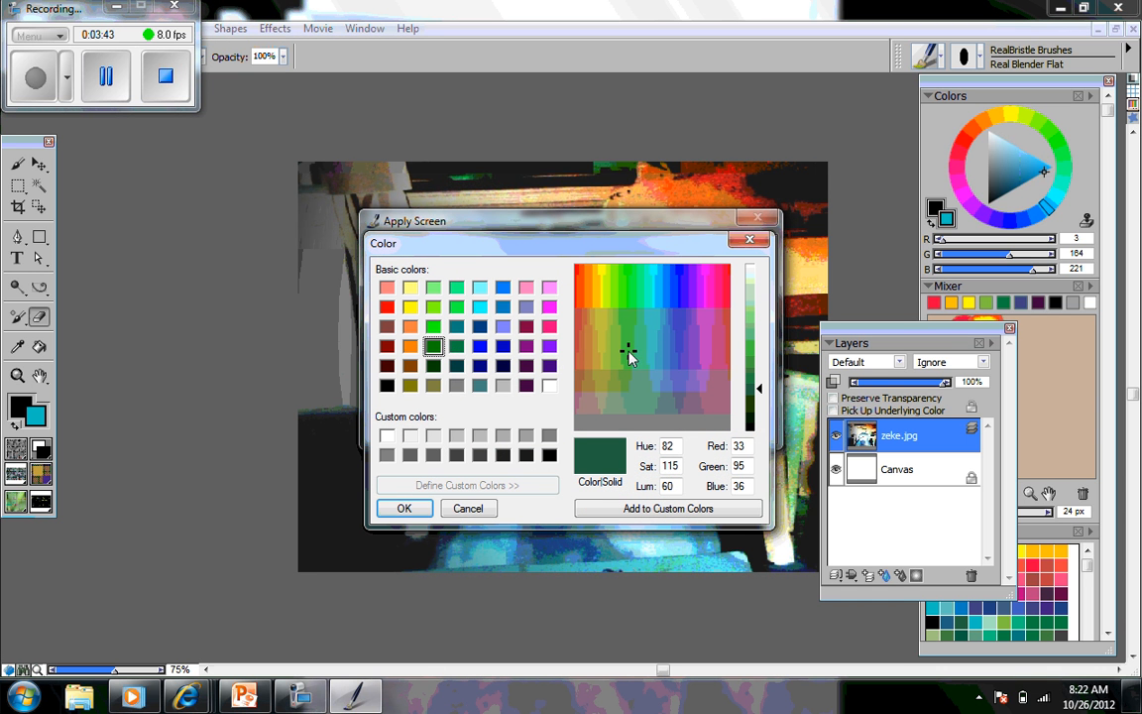
pyautogui.click(656, 322)
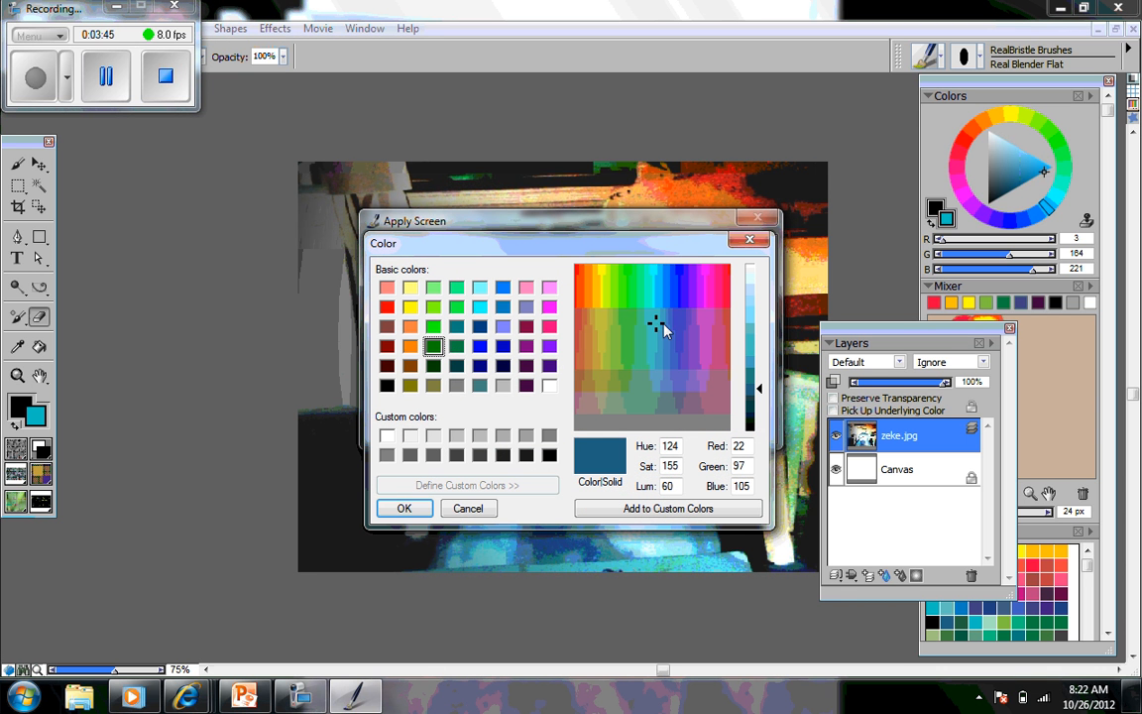
pyautogui.click(677, 286)
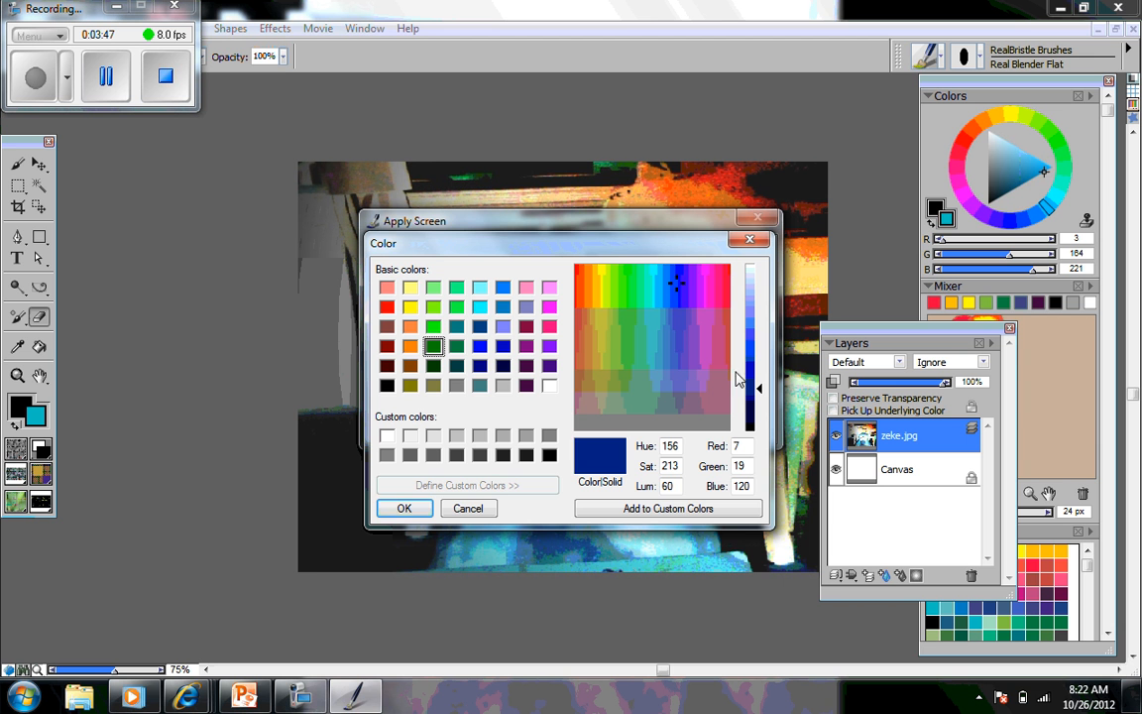
pyautogui.moveTo(757, 387); pyautogui.dragTo(758, 287)
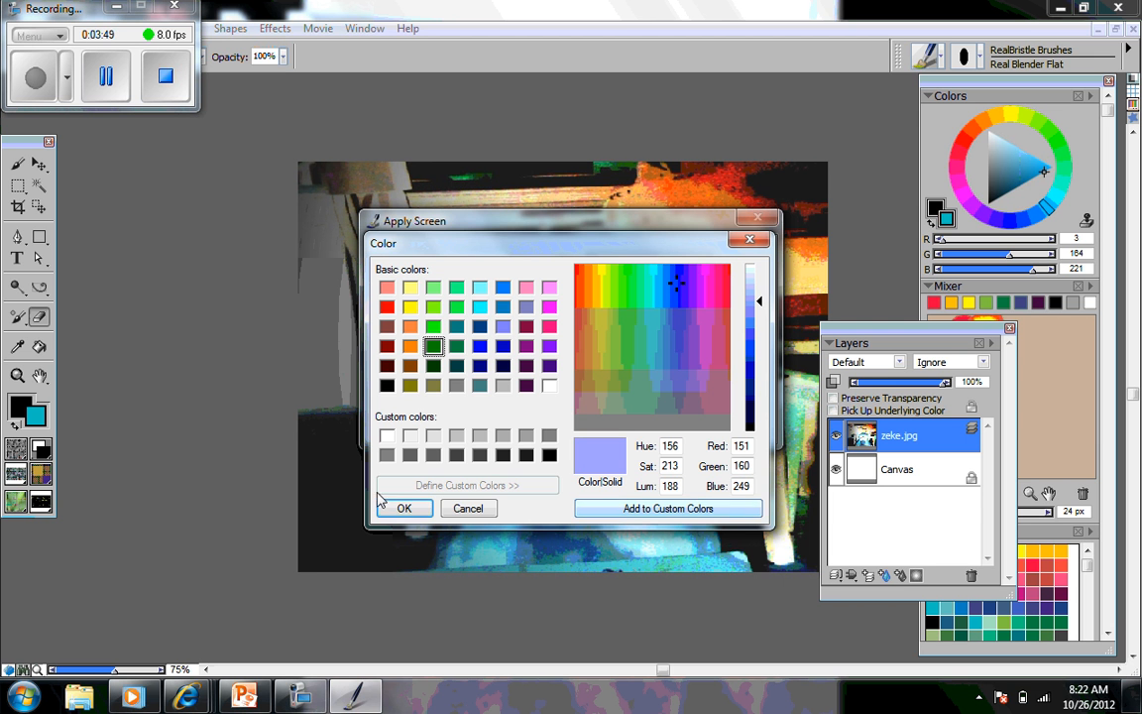
pyautogui.click(404, 508)
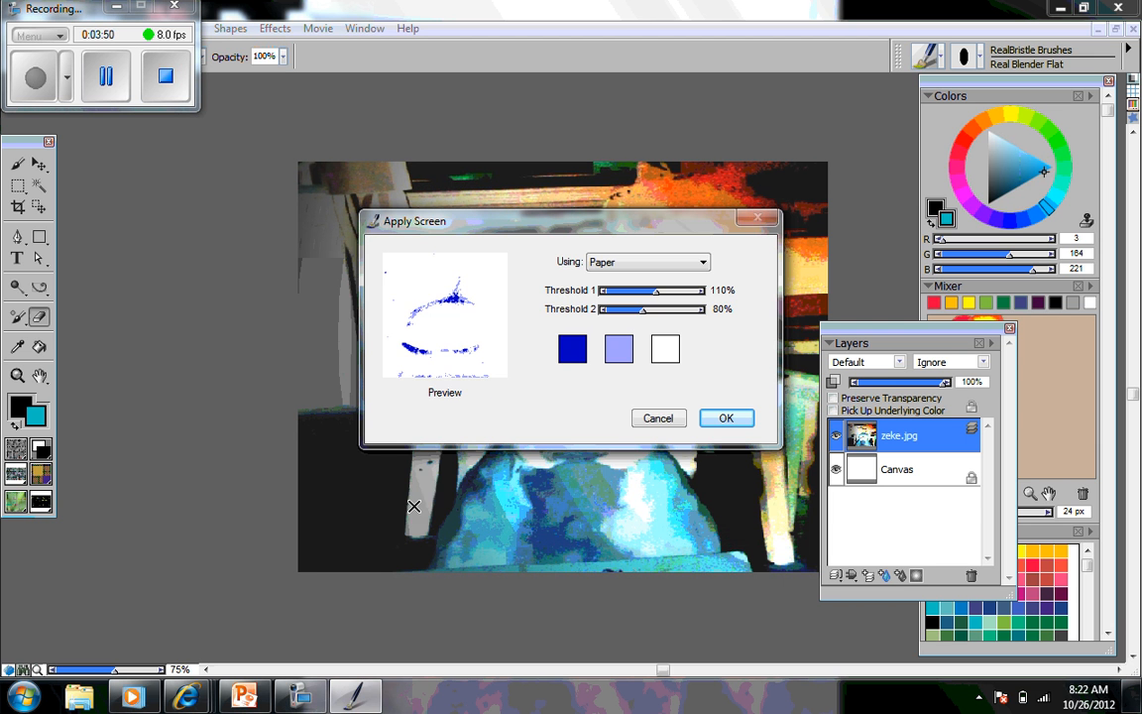
# Set the screen effect's third color to dark navy (RGB 2, 10, 79) and apply the effect to the dog photo.
pyautogui.click(664, 348)
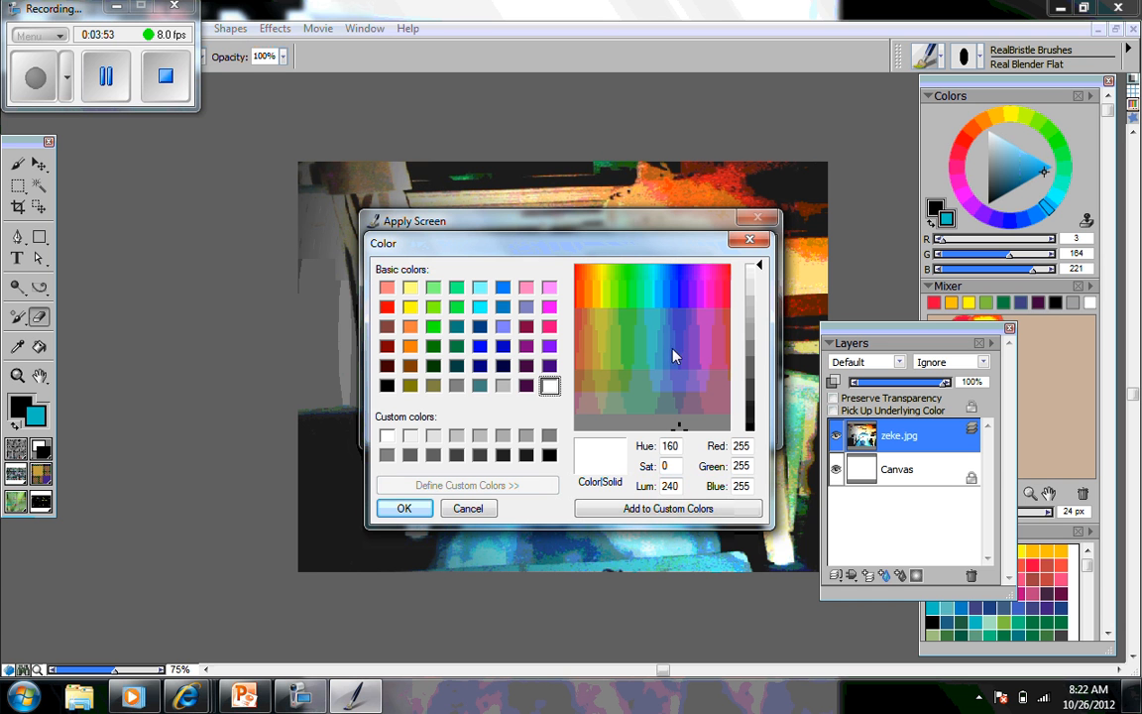
pyautogui.click(676, 275)
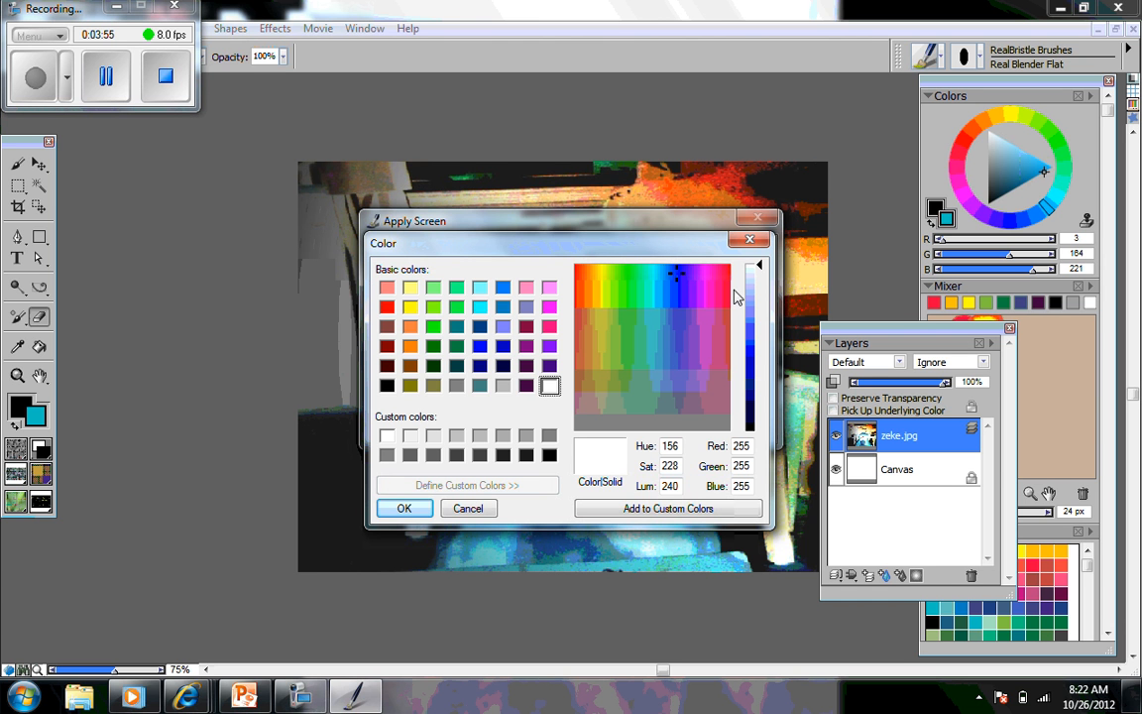
pyautogui.moveTo(761, 267); pyautogui.dragTo(760, 409)
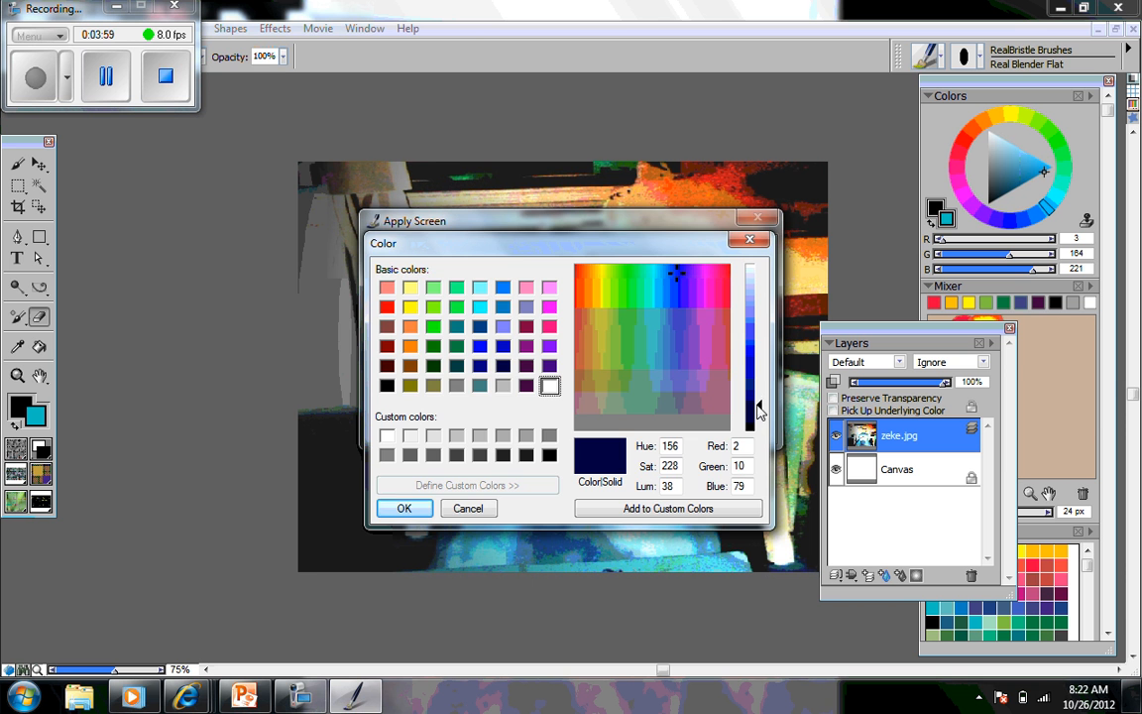
pyautogui.click(393, 507)
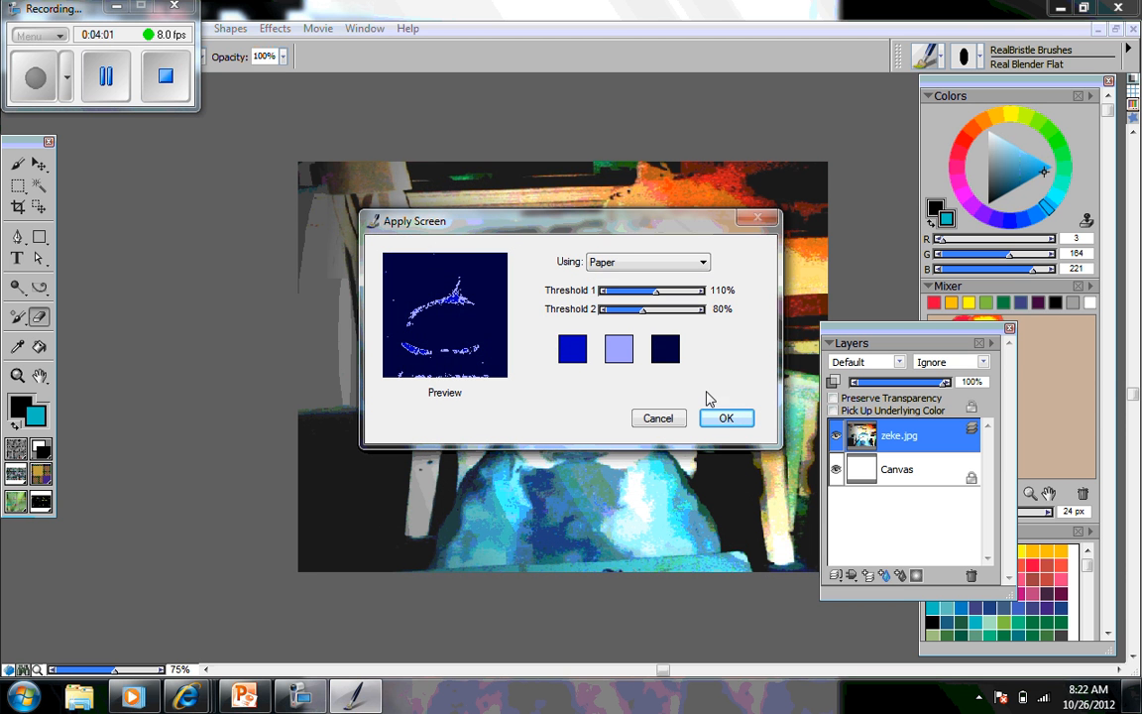
pyautogui.click(724, 419)
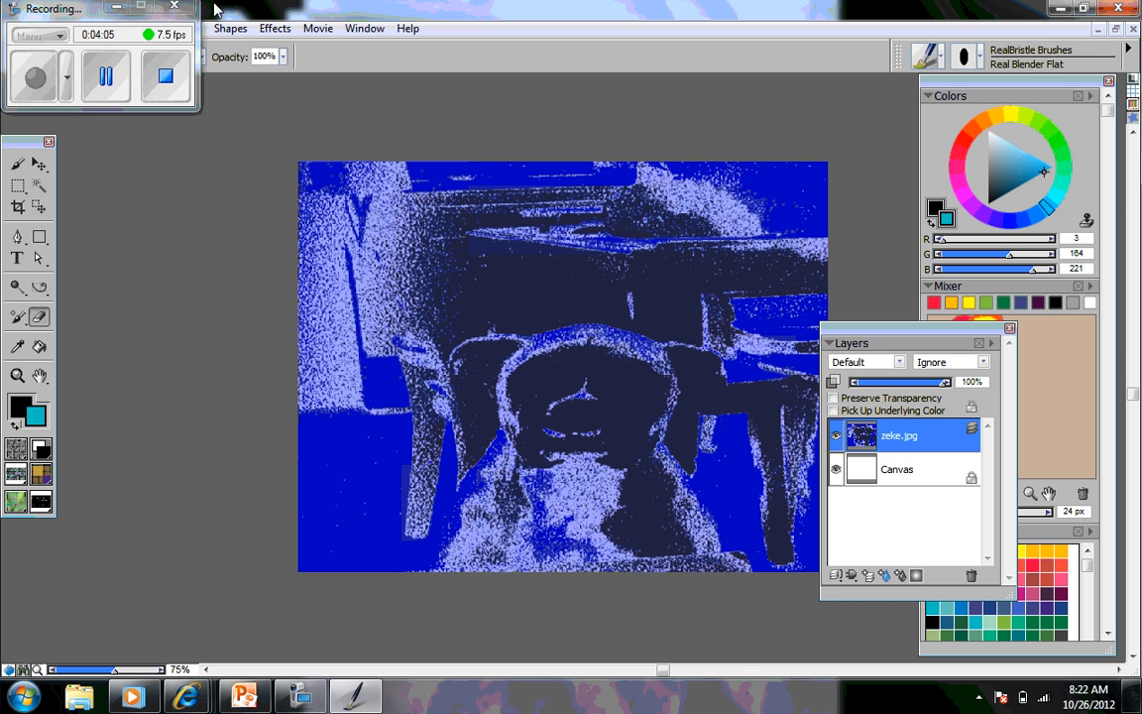
# Apply the Negative tonal effect to the blue screened dog photo layer.
pyautogui.click(278, 29)
pyautogui.moveTo(246, 120)
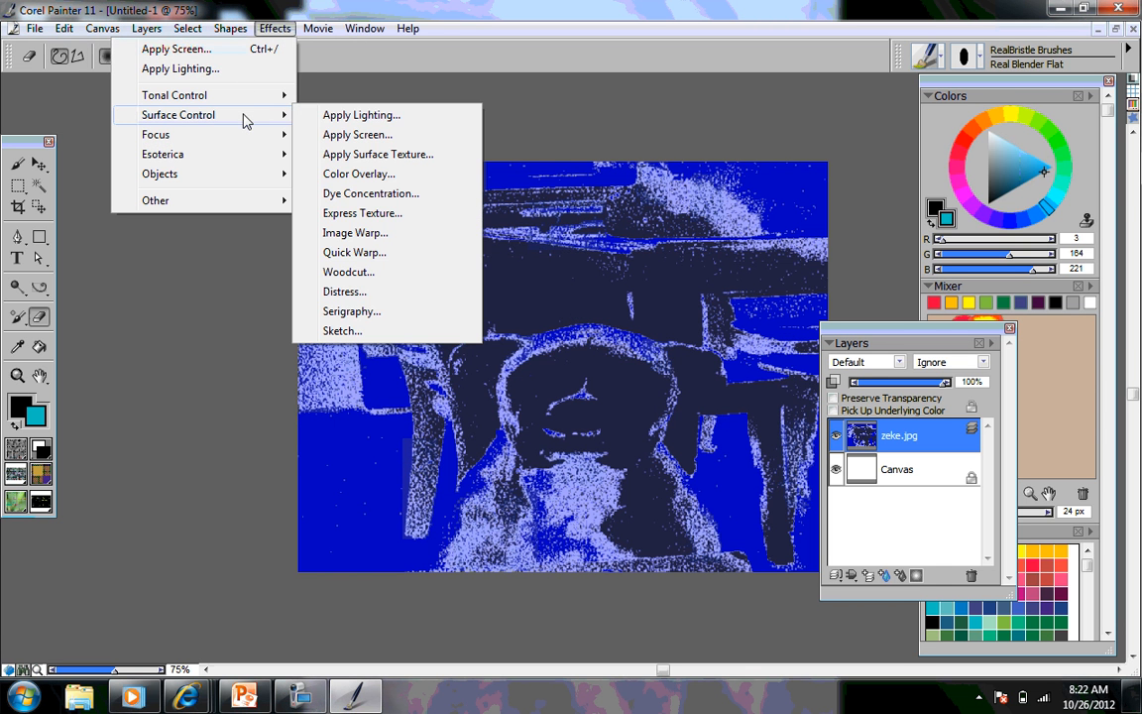
pyautogui.moveTo(275, 100)
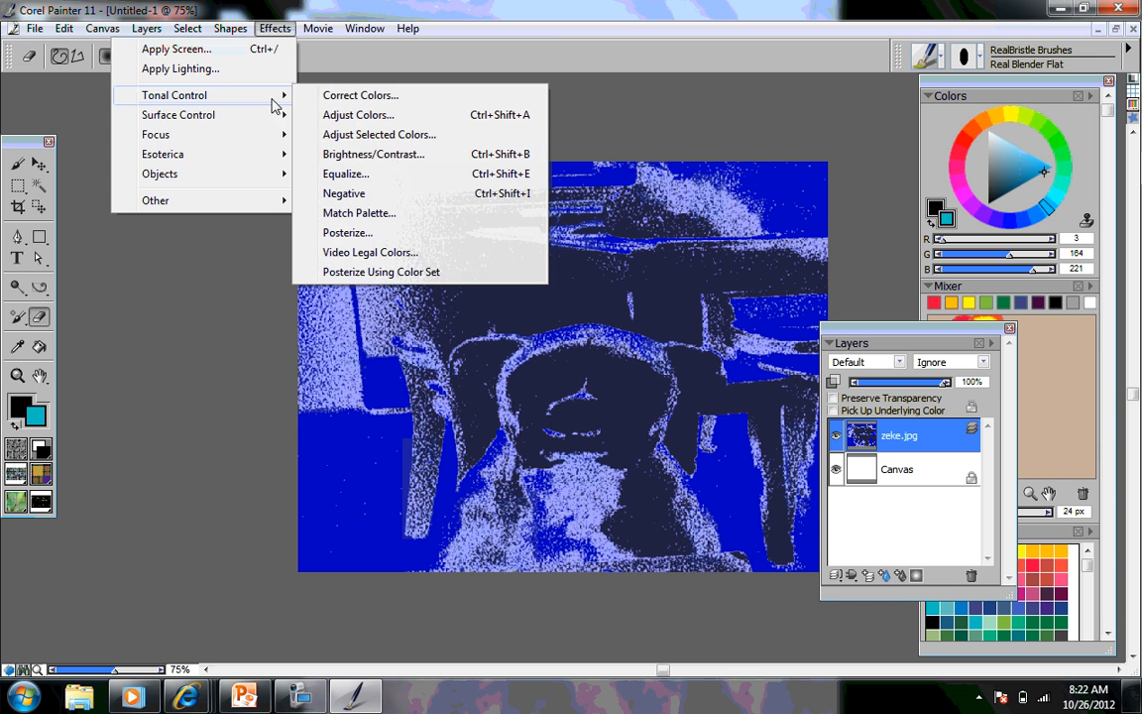
pyautogui.click(344, 193)
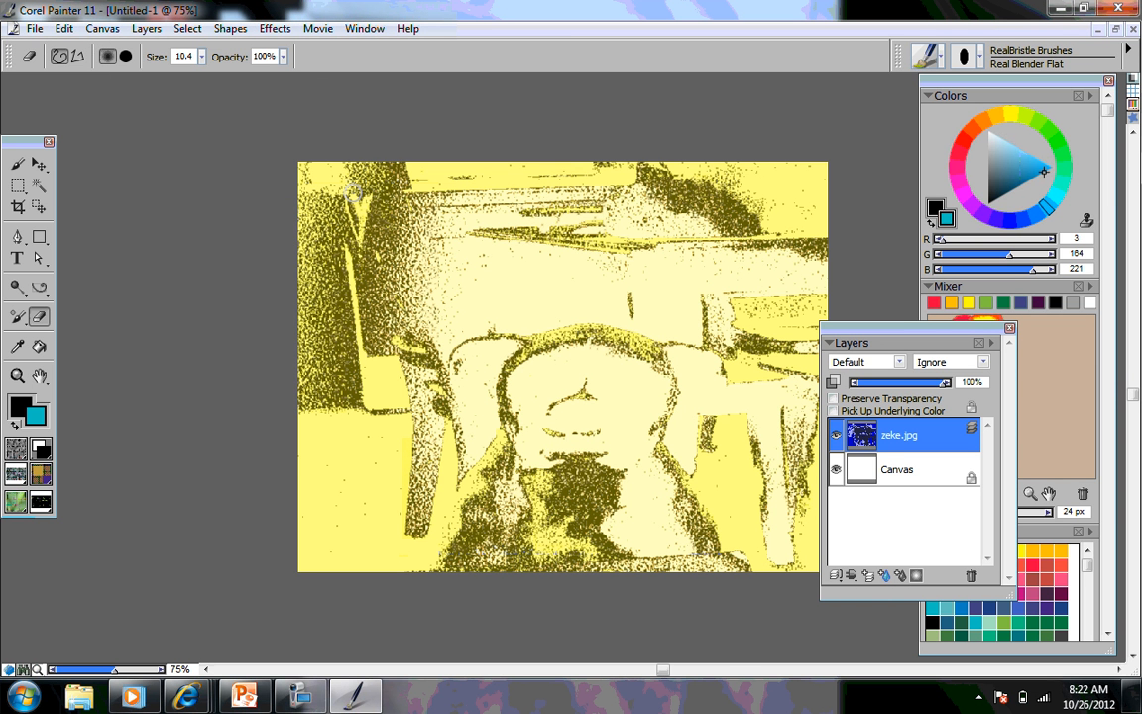
# Try an Image Warp at 50% size on the dog photo, distorting the preview with the Cubic and Linear options.
pyautogui.click(260, 29)
pyautogui.moveTo(278, 117)
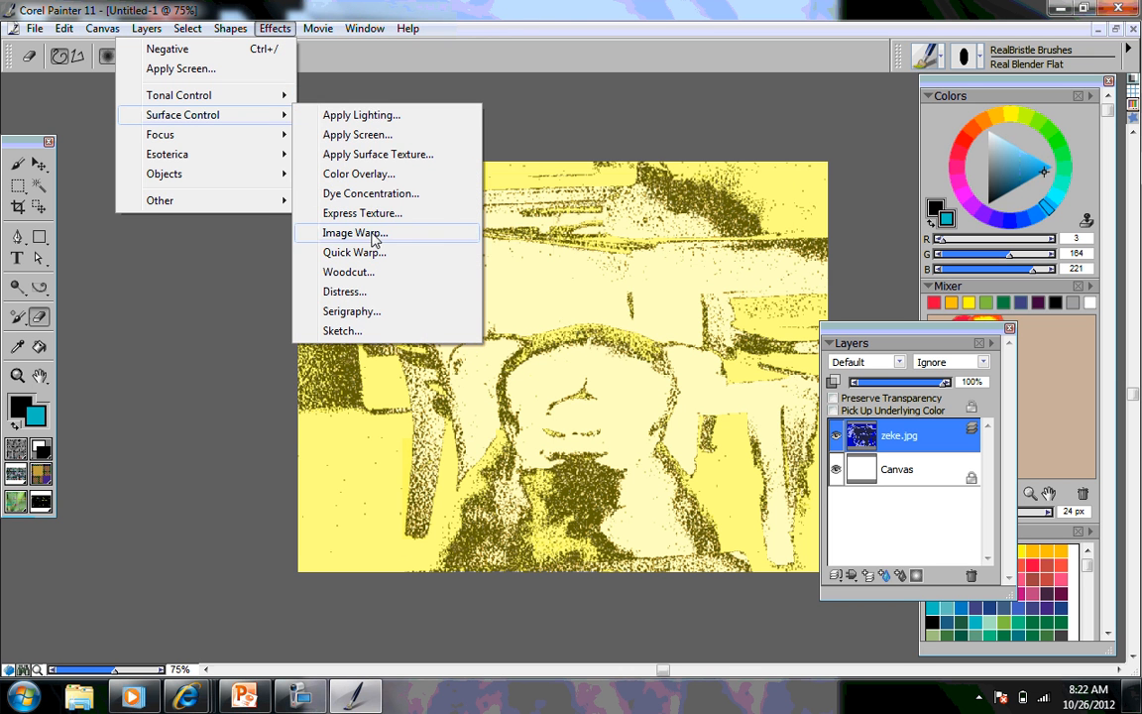
pyautogui.click(342, 232)
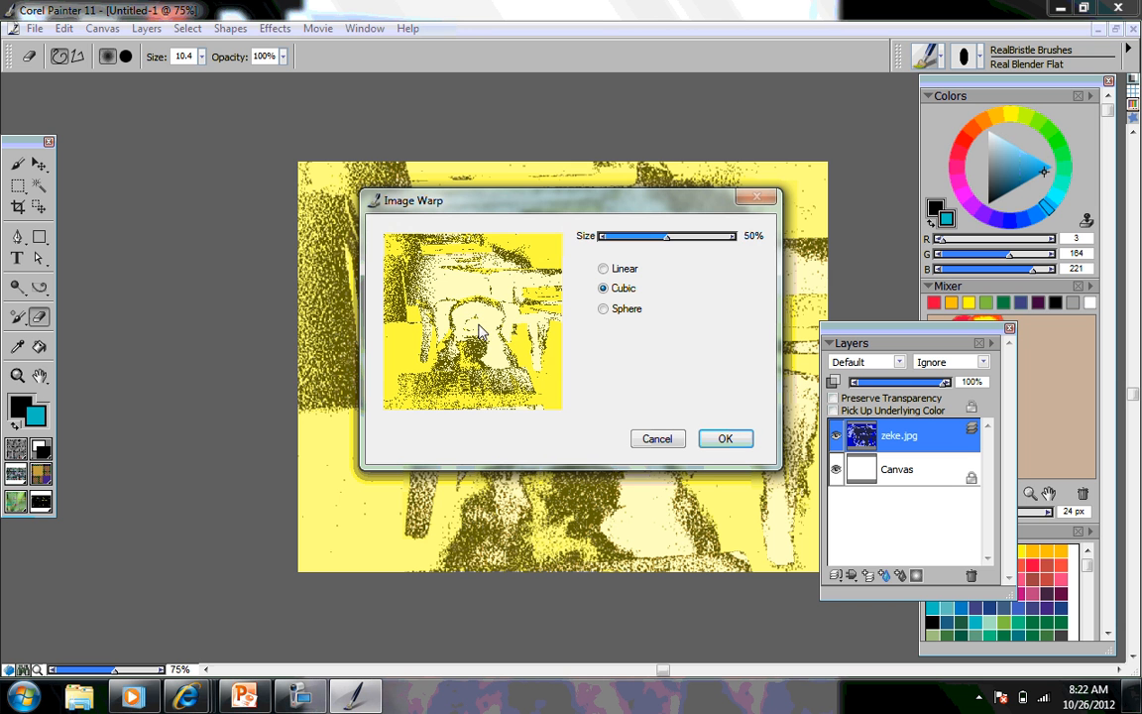
pyautogui.moveTo(479, 330)
pyautogui.mouseDown()
pyautogui.moveTo(575, 383)
pyautogui.moveTo(534, 366)
pyautogui.moveTo(620, 361)
pyautogui.mouseUp()
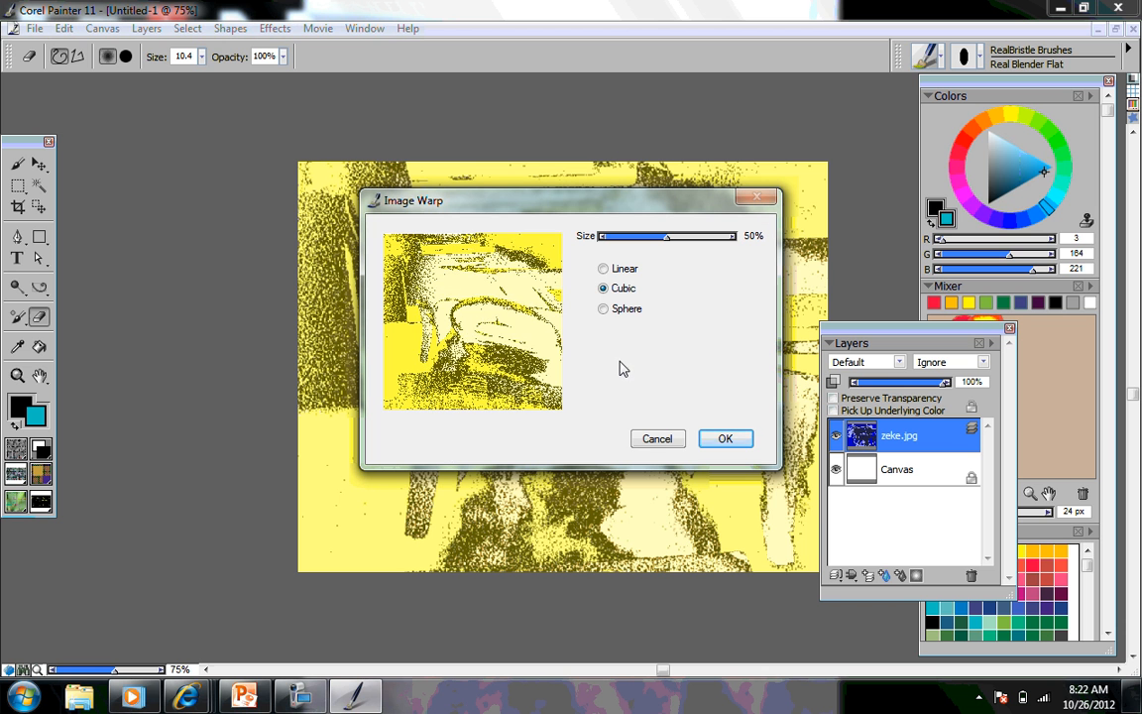
pyautogui.click(604, 268)
pyautogui.moveTo(440, 235); pyautogui.dragTo(493, 276)
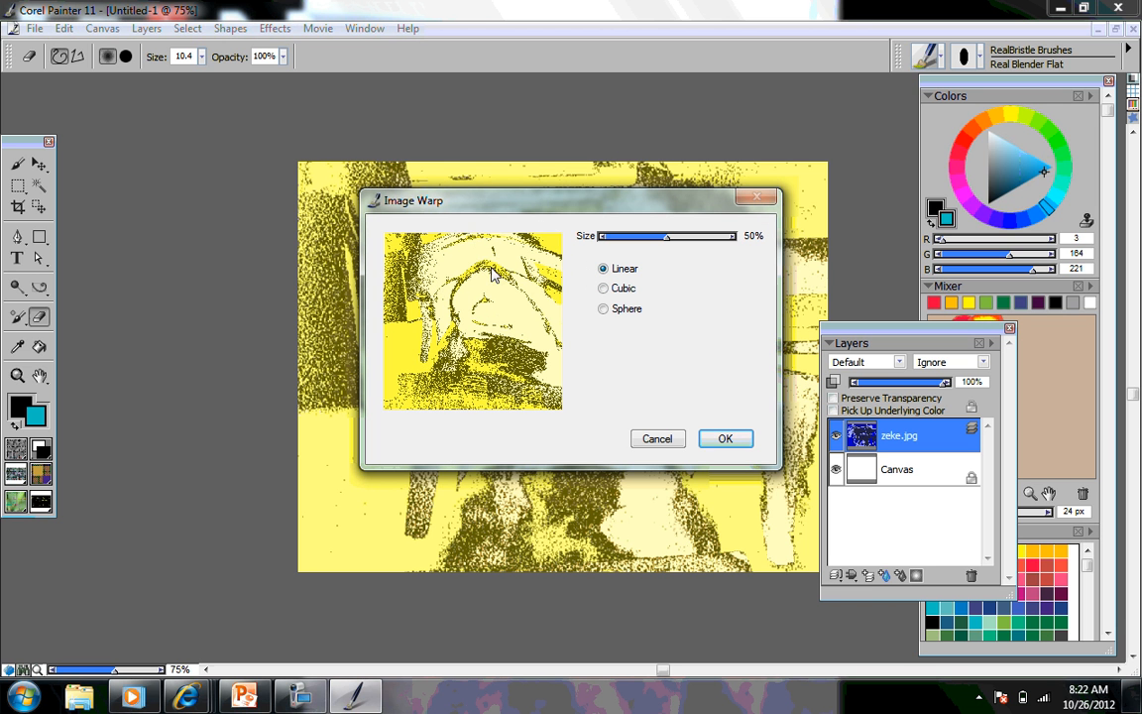
# Try a Sphere Image Warp with size 31% on the dog photo, apply it, and undo it.
pyautogui.click(603, 309)
pyautogui.moveTo(412, 337)
pyautogui.mouseDown()
pyautogui.moveTo(416, 380)
pyautogui.moveTo(347, 349)
pyautogui.mouseUp()
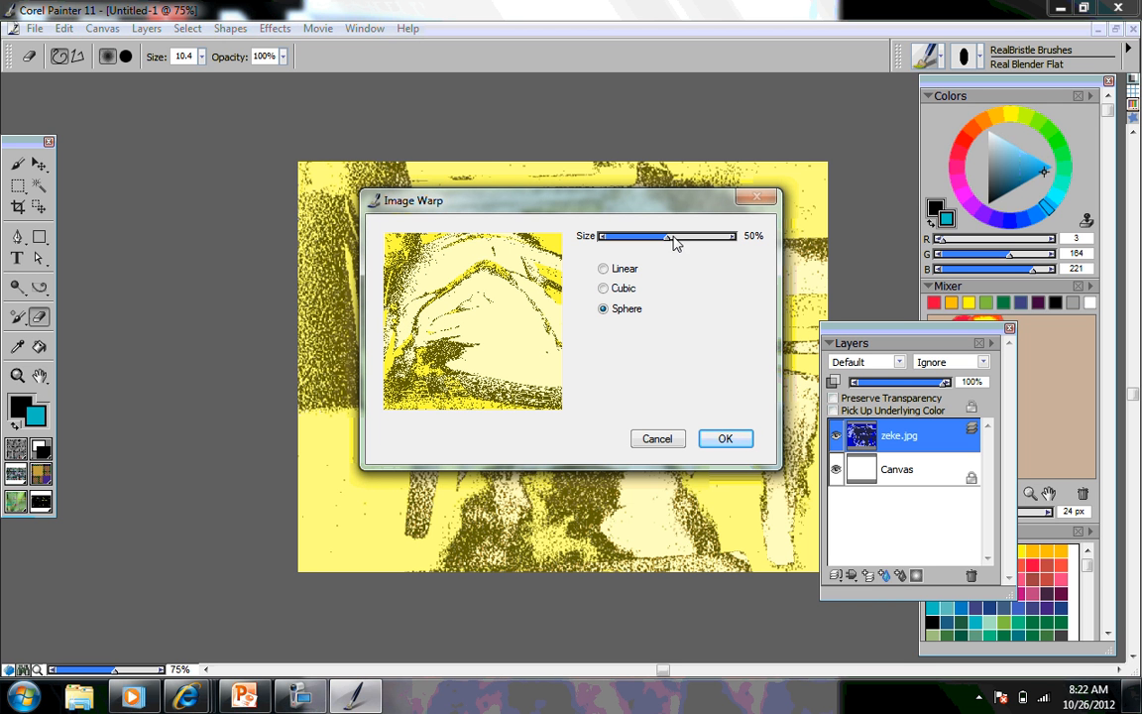
pyautogui.moveTo(666, 238); pyautogui.dragTo(644, 238)
pyautogui.moveTo(460, 362); pyautogui.dragTo(503, 343)
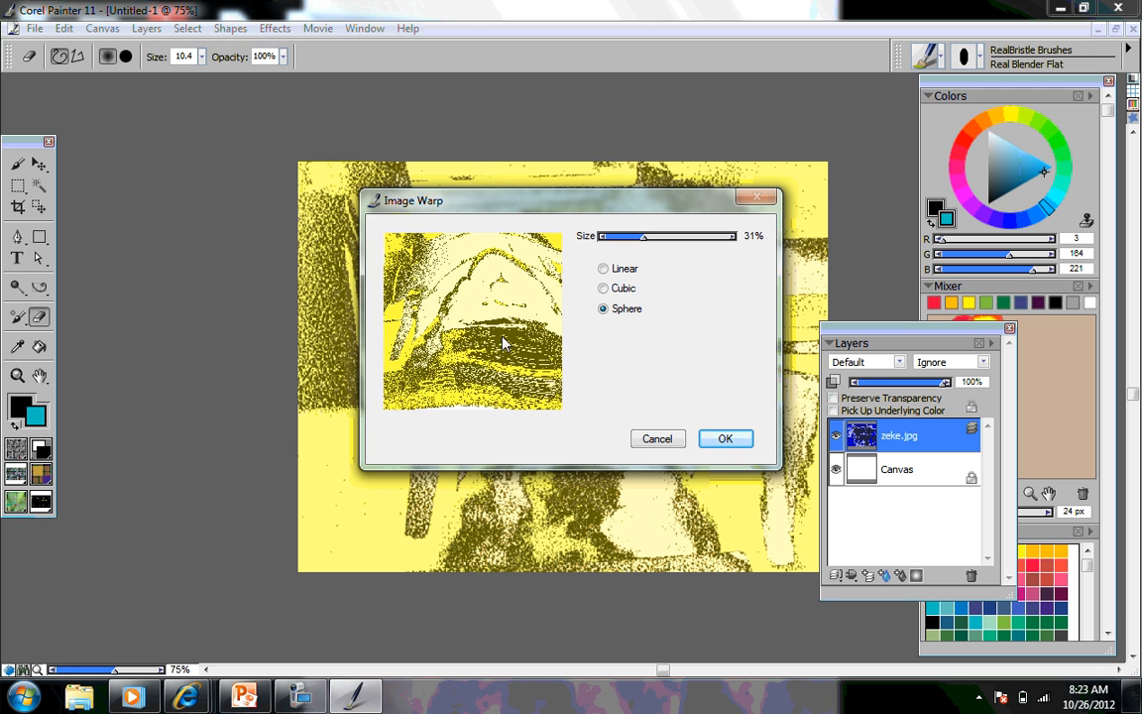
pyautogui.click(728, 439)
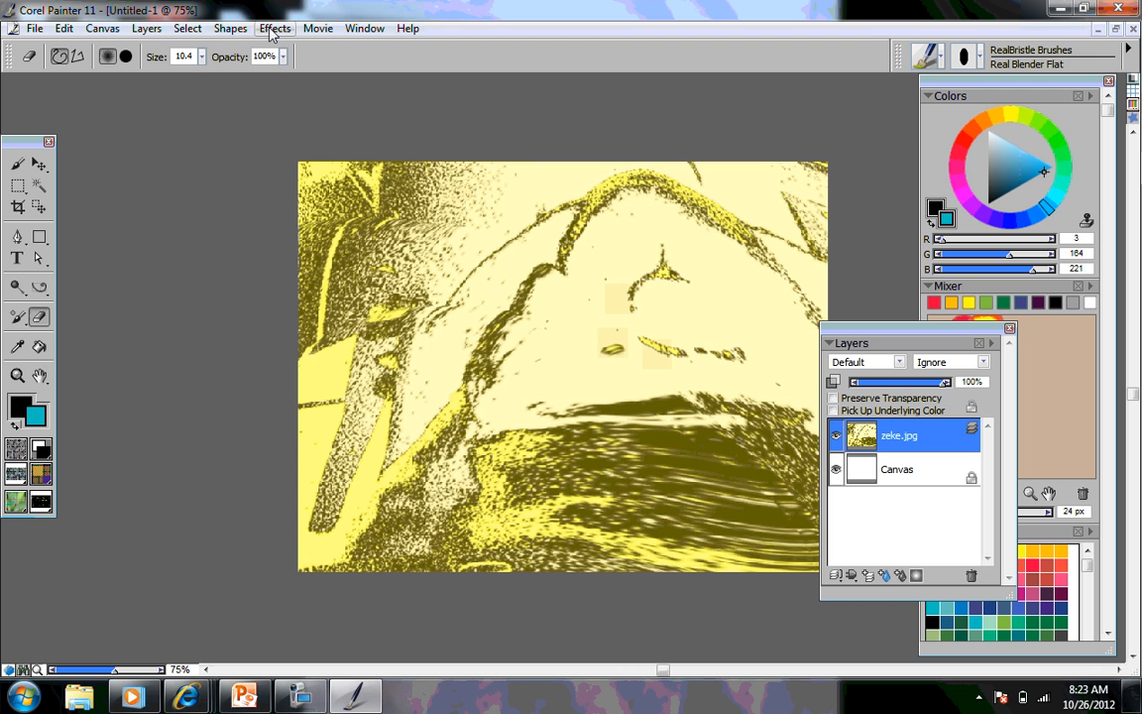
pyautogui.hotkey('ctrl', 'z')
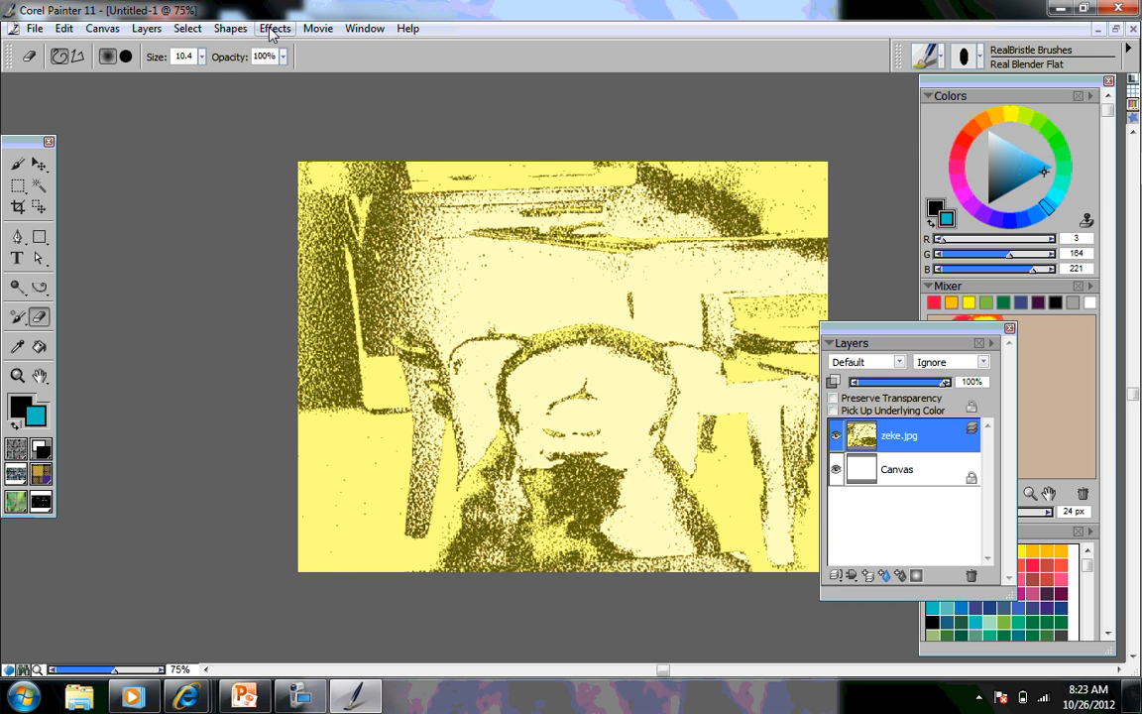
pyautogui.click(297, 697)
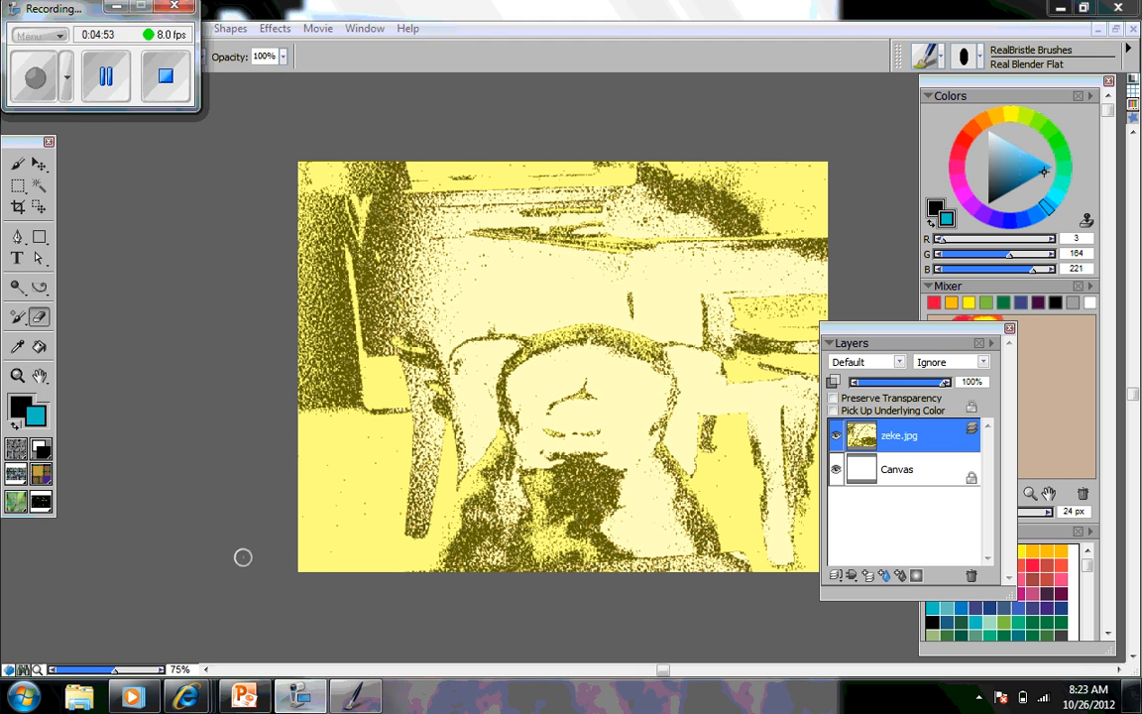
pyautogui.click(118, 9)
# Start a Quick Warp on the dog photo and preview Sphere with angle factor 0.5 and Bump with angle factor 1.0.
pyautogui.click(274, 27)
pyautogui.moveTo(238, 132)
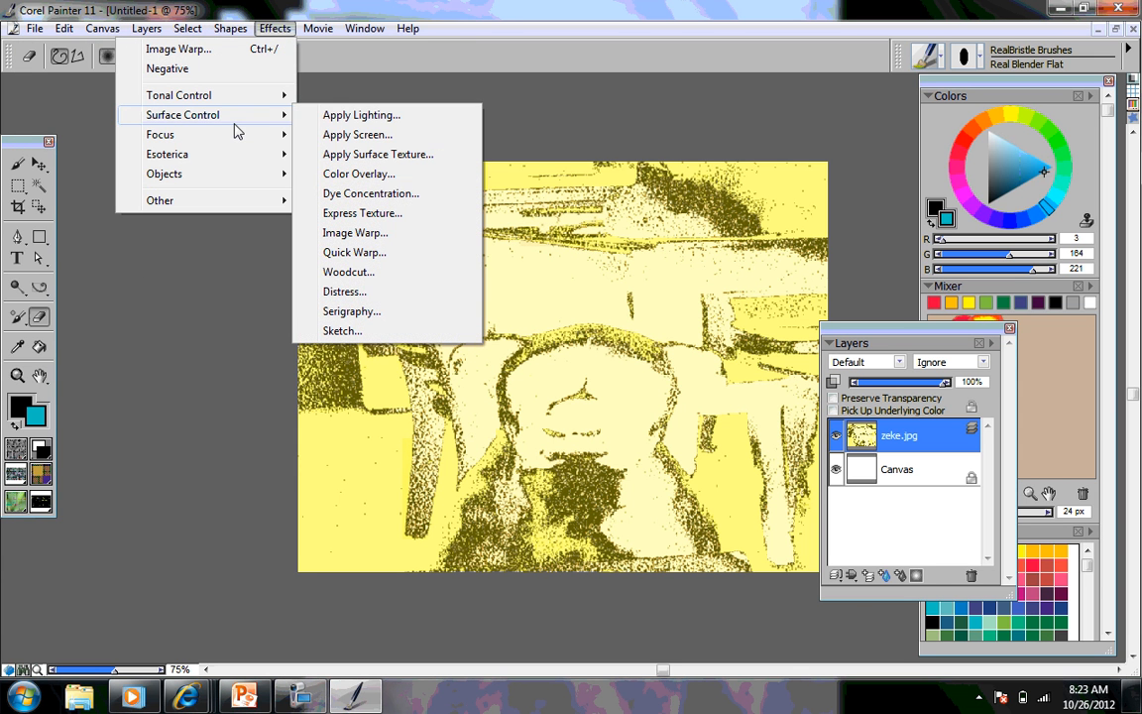
pyautogui.click(380, 252)
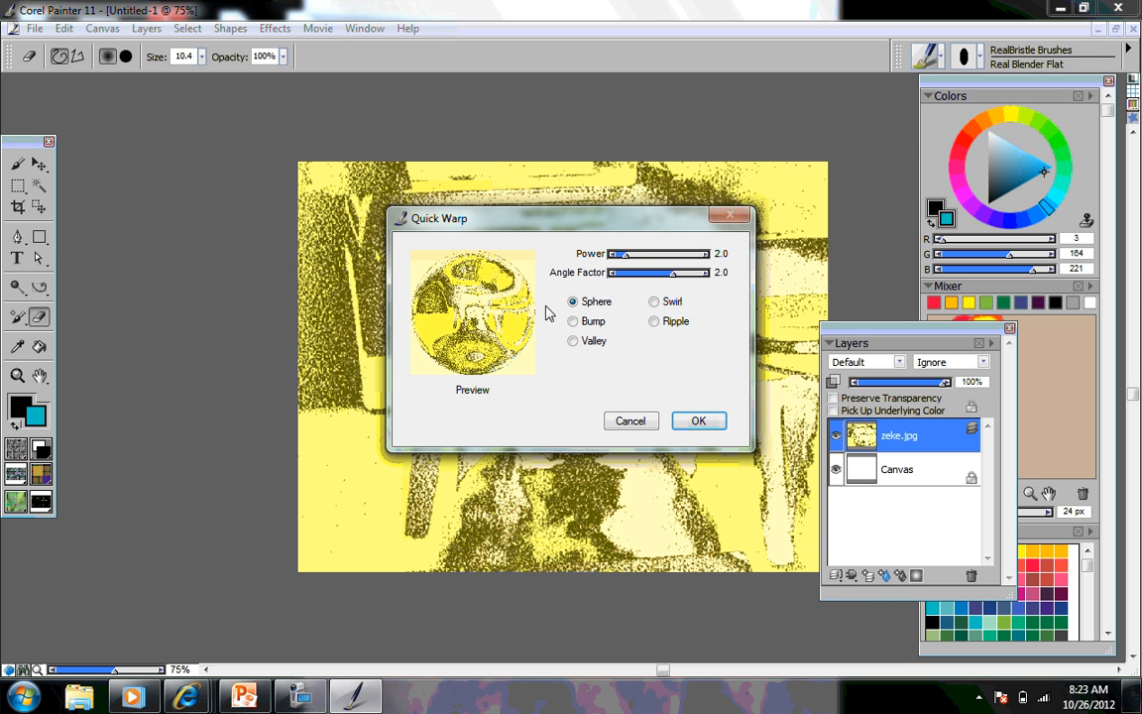
pyautogui.moveTo(673, 278); pyautogui.dragTo(630, 280)
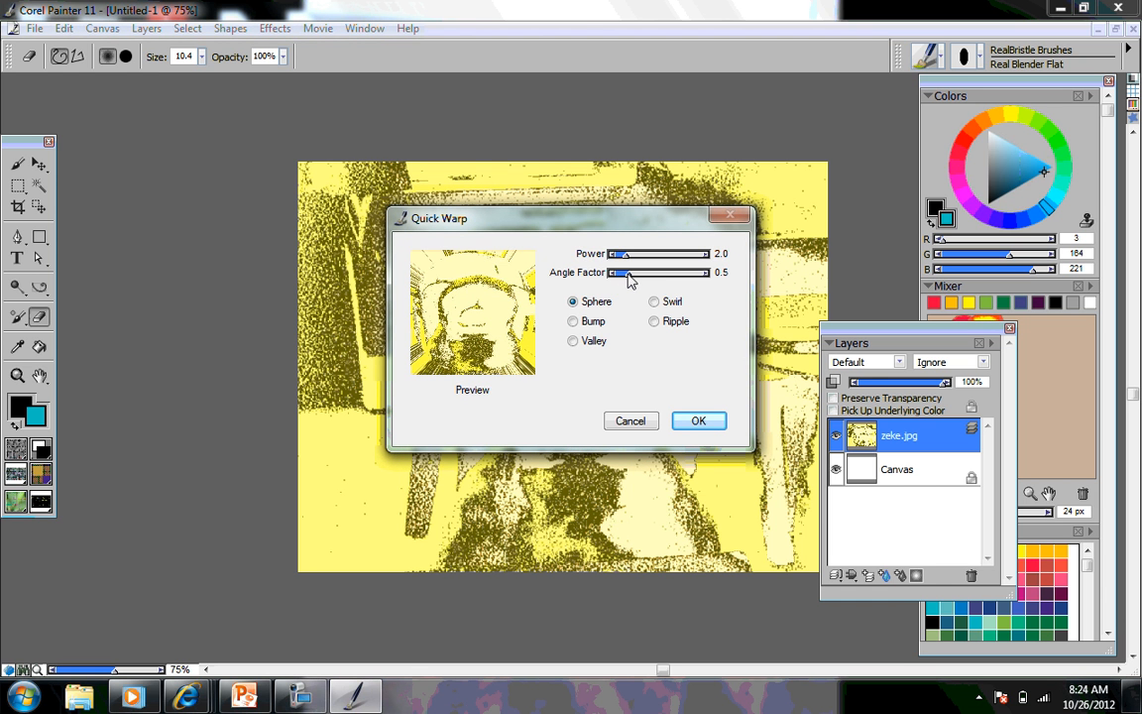
pyautogui.click(574, 322)
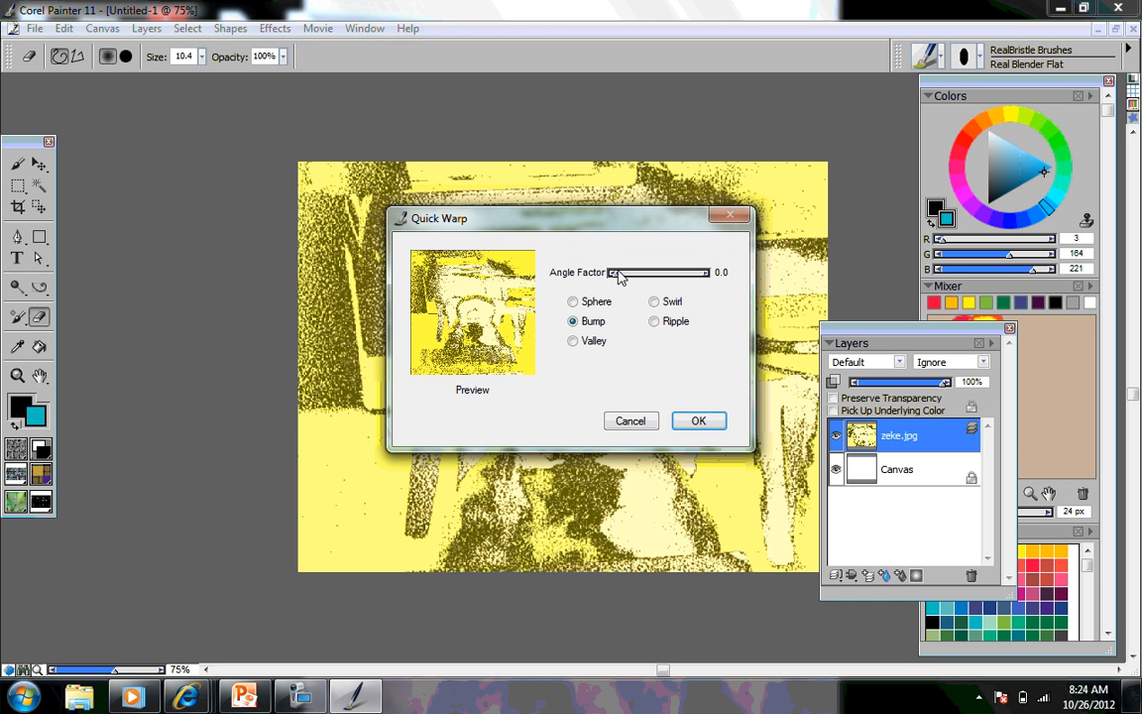
pyautogui.moveTo(614, 274); pyautogui.dragTo(720, 288)
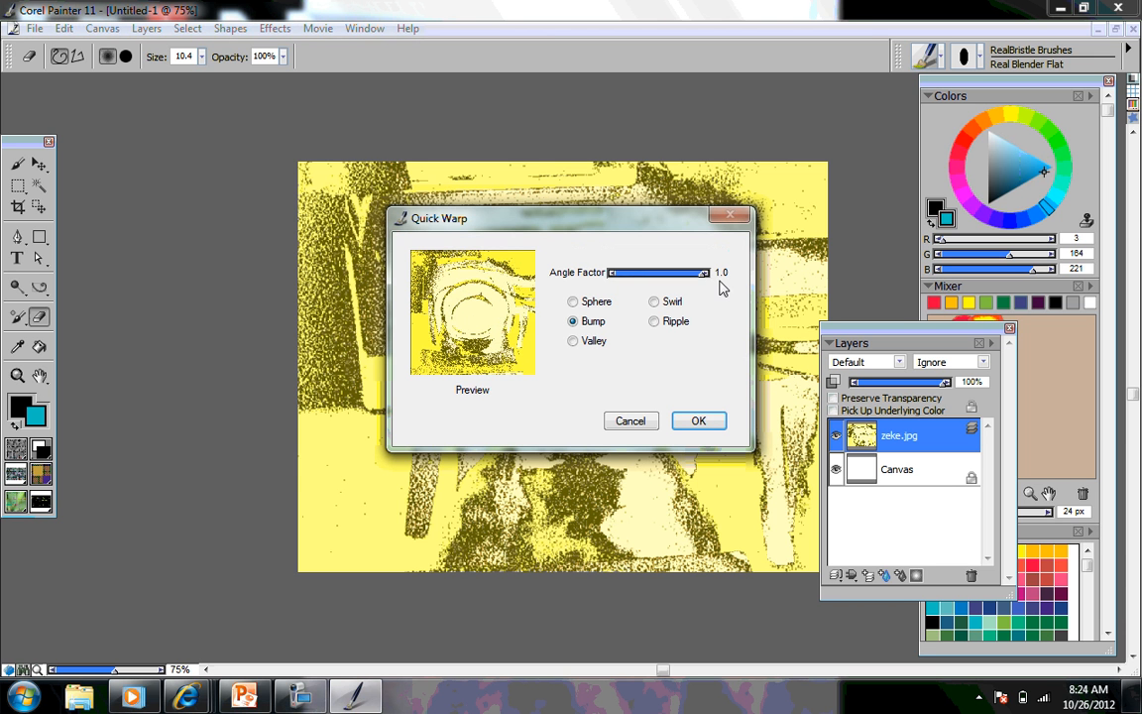
# Preview the Valley warp with angle factor 1.0 and the Swirl warp with angle factor 2.6.
pyautogui.click(580, 341)
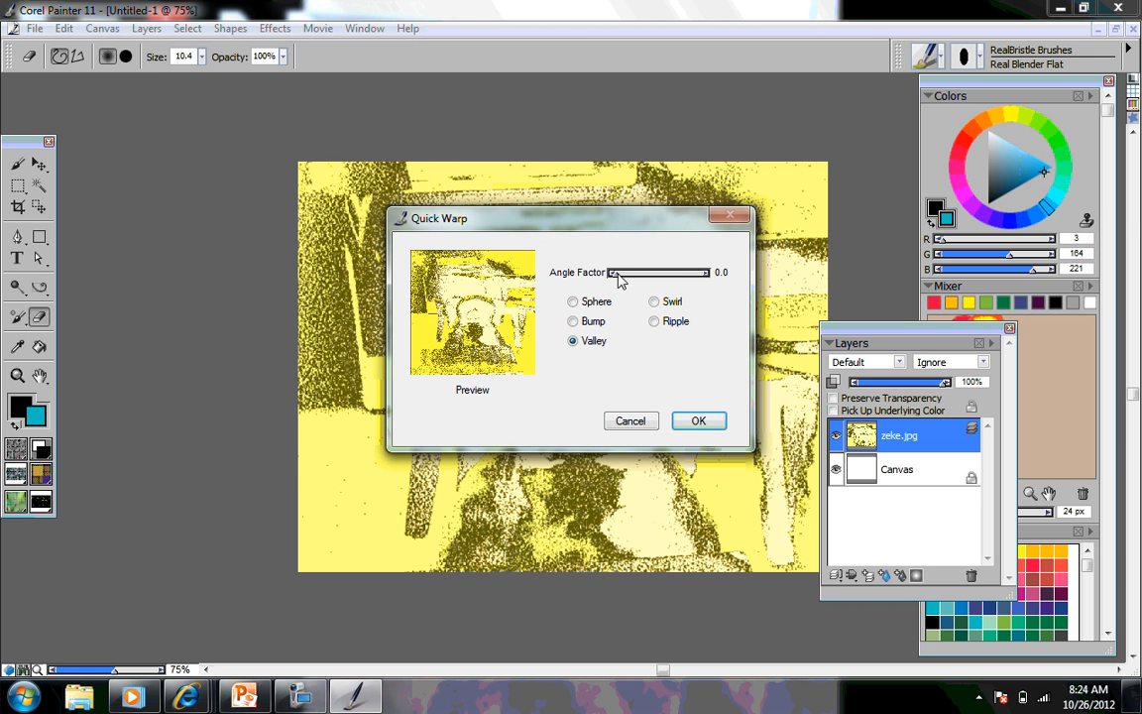
pyautogui.moveTo(616, 276); pyautogui.dragTo(719, 295)
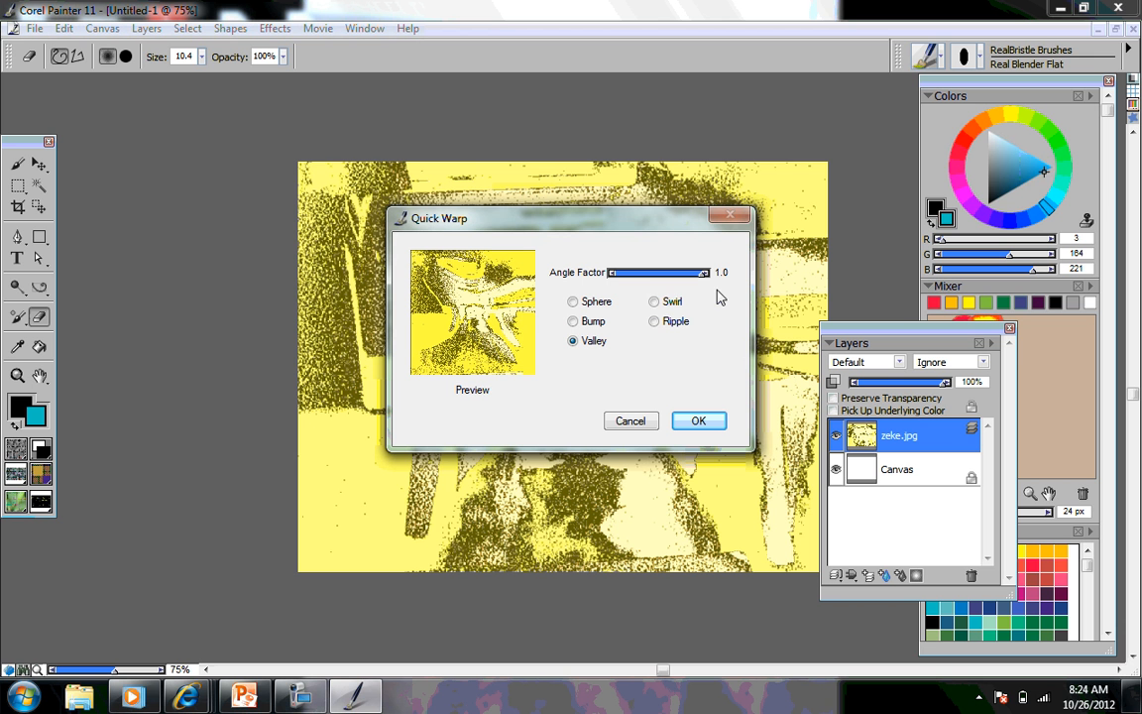
pyautogui.click(656, 301)
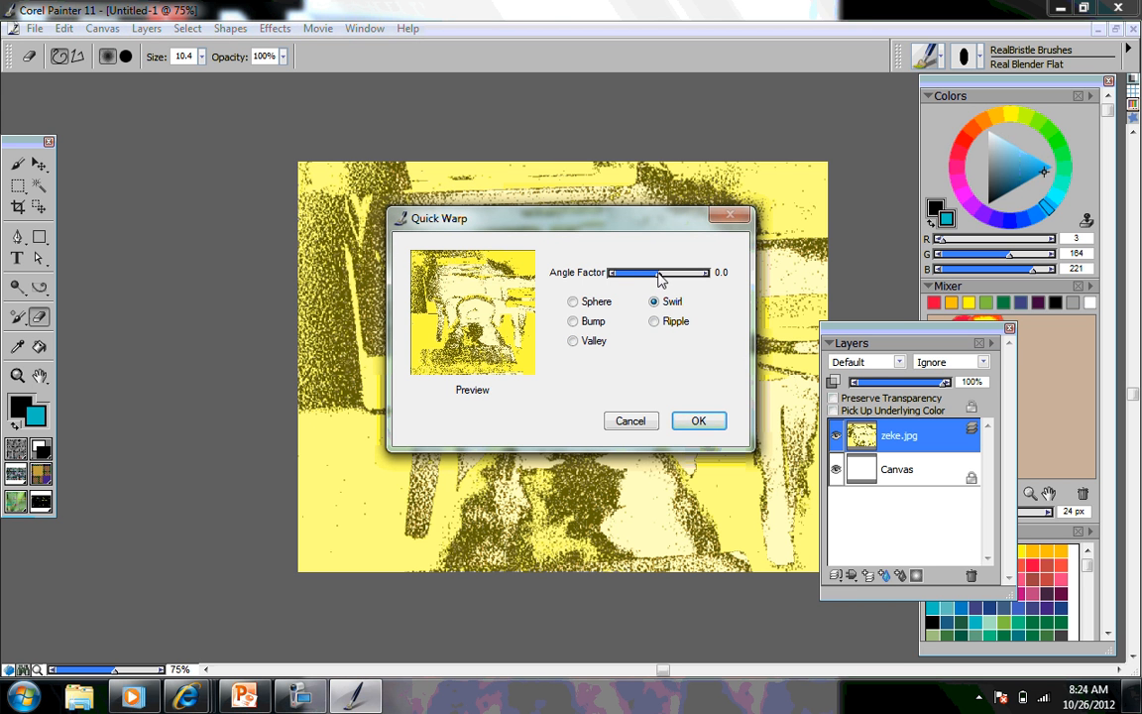
pyautogui.moveTo(661, 279)
pyautogui.mouseDown()
pyautogui.moveTo(626, 279)
pyautogui.moveTo(674, 279)
pyautogui.mouseUp()
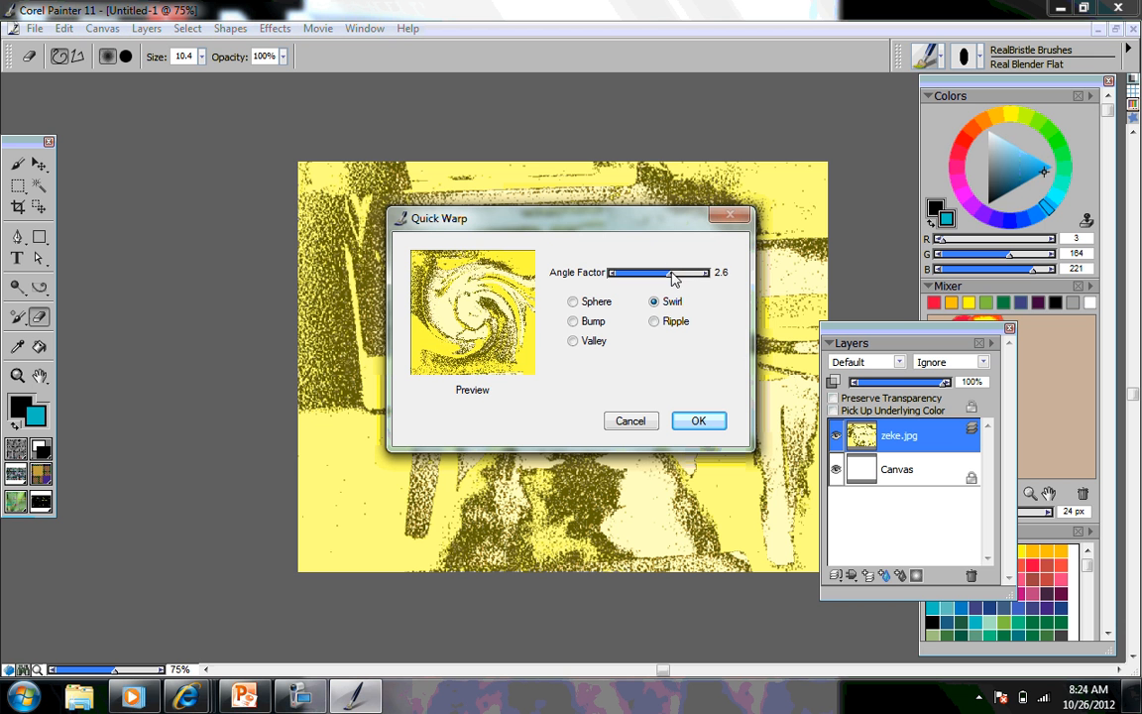
# Apply the Ripple Quick Warp to the dog photo with power 0.1 and angle factor 0.0.
pyautogui.click(654, 323)
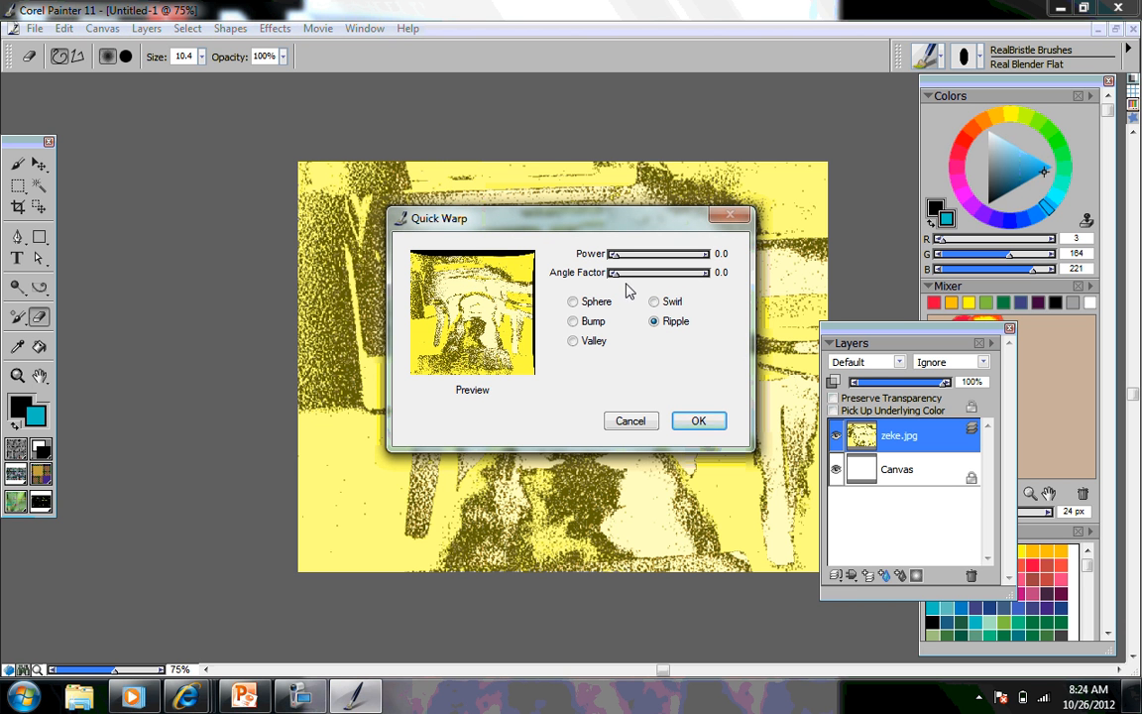
pyautogui.moveTo(614, 281)
pyautogui.mouseDown()
pyautogui.moveTo(656, 280)
pyautogui.moveTo(609, 281)
pyautogui.moveTo(645, 255)
pyautogui.moveTo(612, 256)
pyautogui.moveTo(630, 273)
pyautogui.mouseUp()
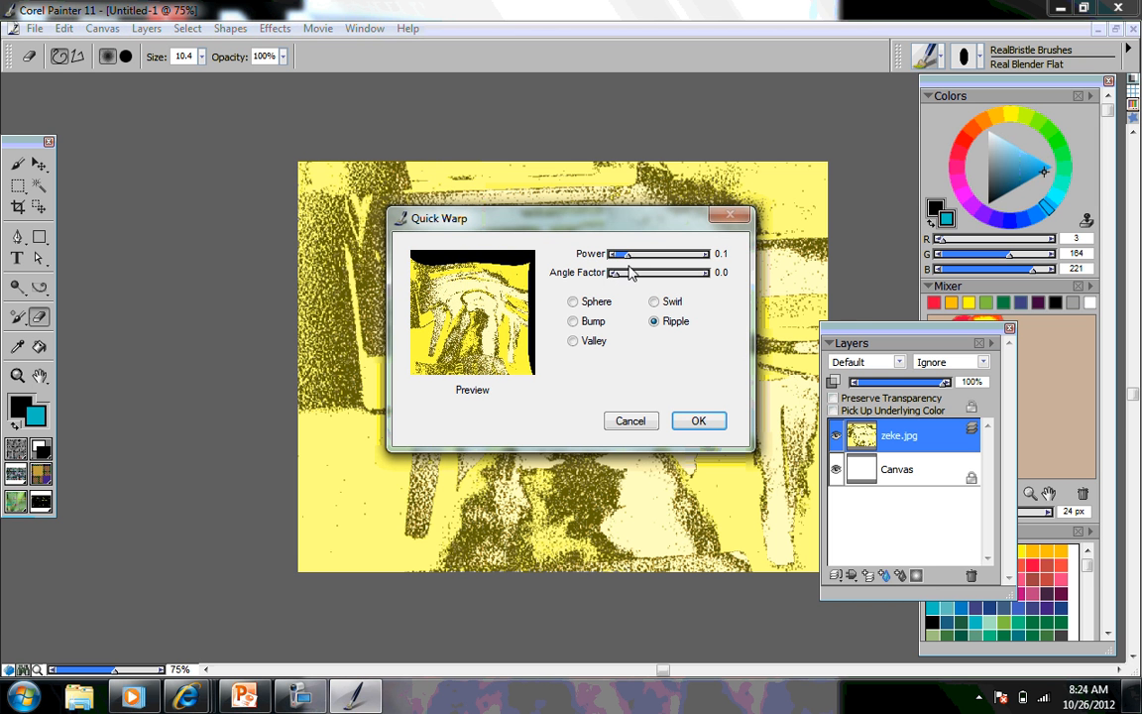
pyautogui.click(699, 421)
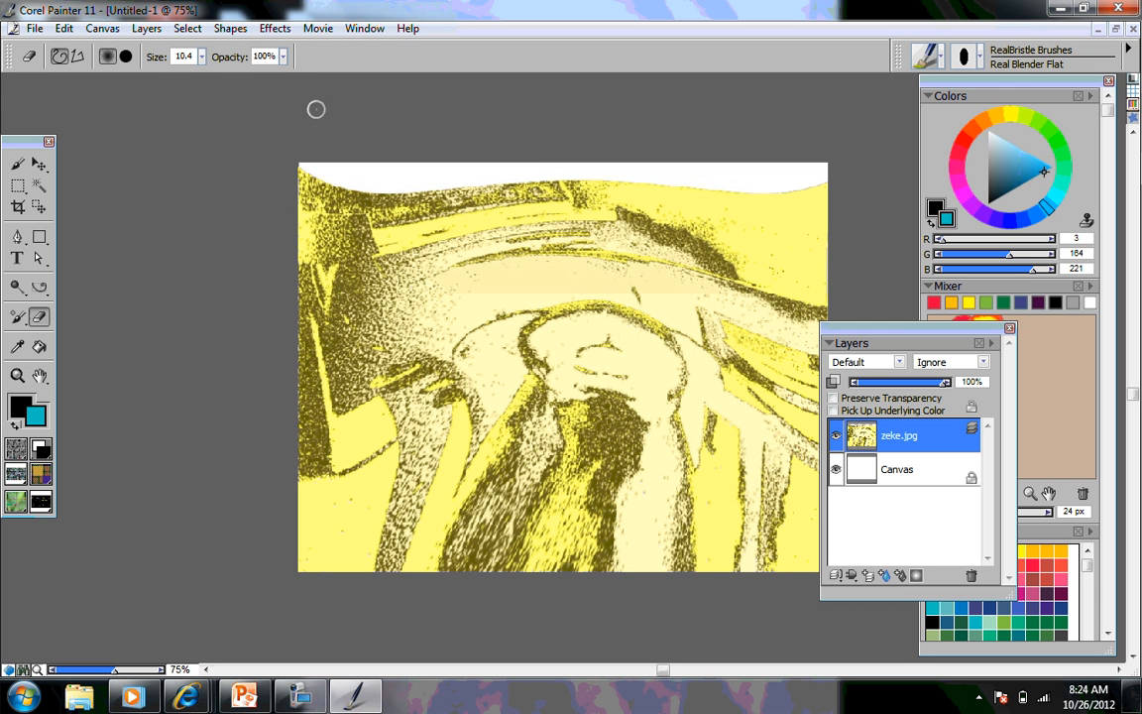
# Start a Woodcut effect on the dog photo with black edge 17.50, erosion time 12, erosion edge 1.00 and heaviness 42%.
pyautogui.click(280, 31)
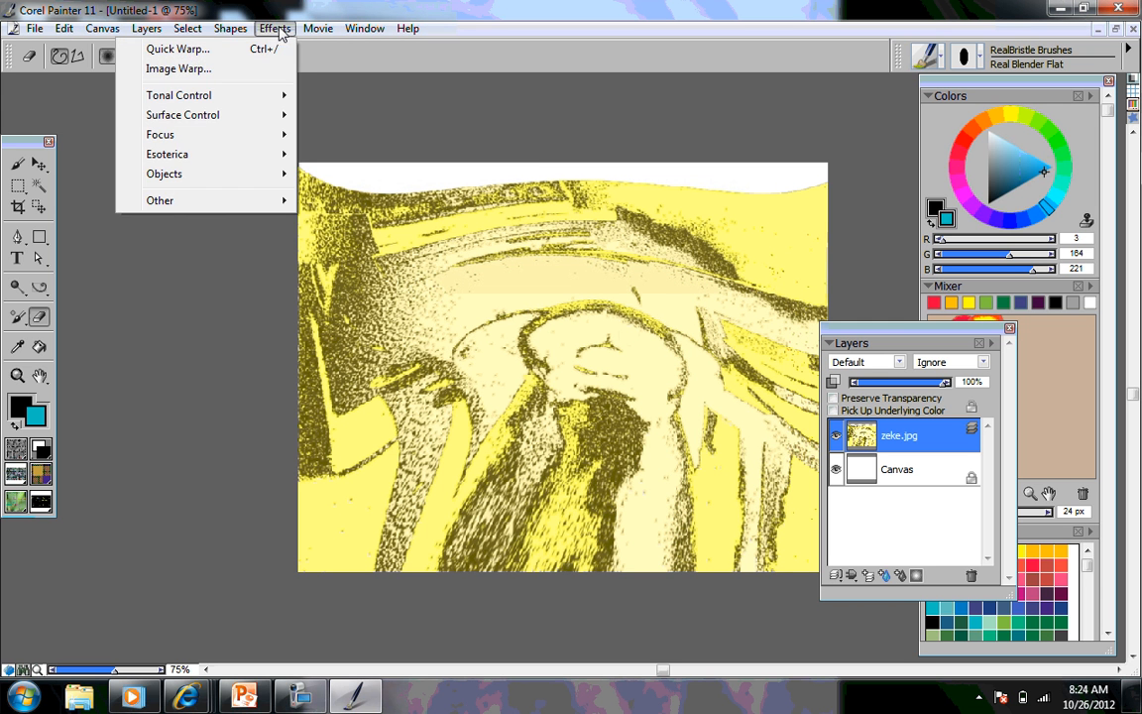
pyautogui.moveTo(235, 115)
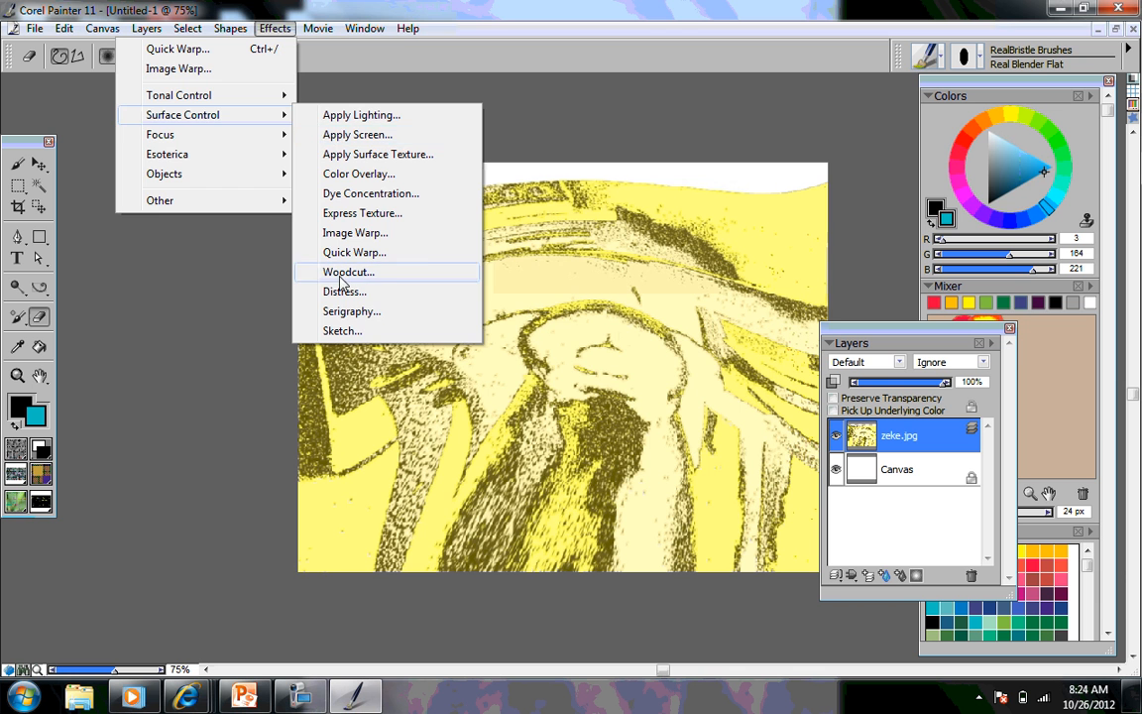
pyautogui.click(349, 274)
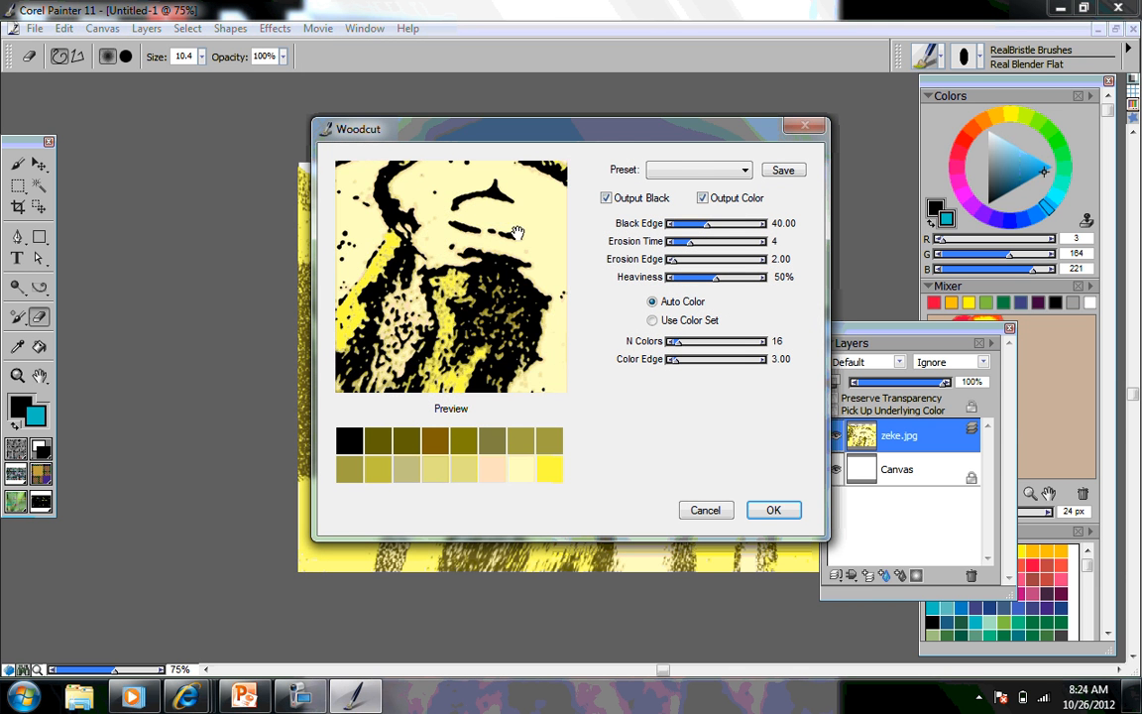
pyautogui.moveTo(428, 211); pyautogui.dragTo(412, 279)
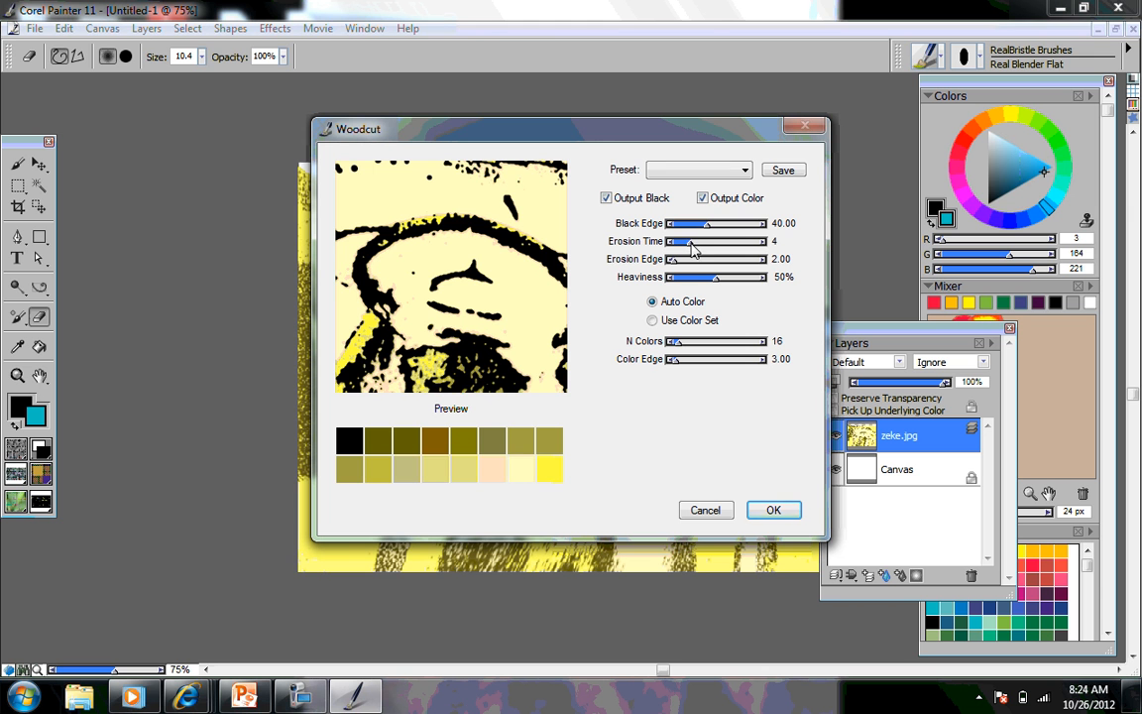
pyautogui.moveTo(690, 250); pyautogui.dragTo(710, 289)
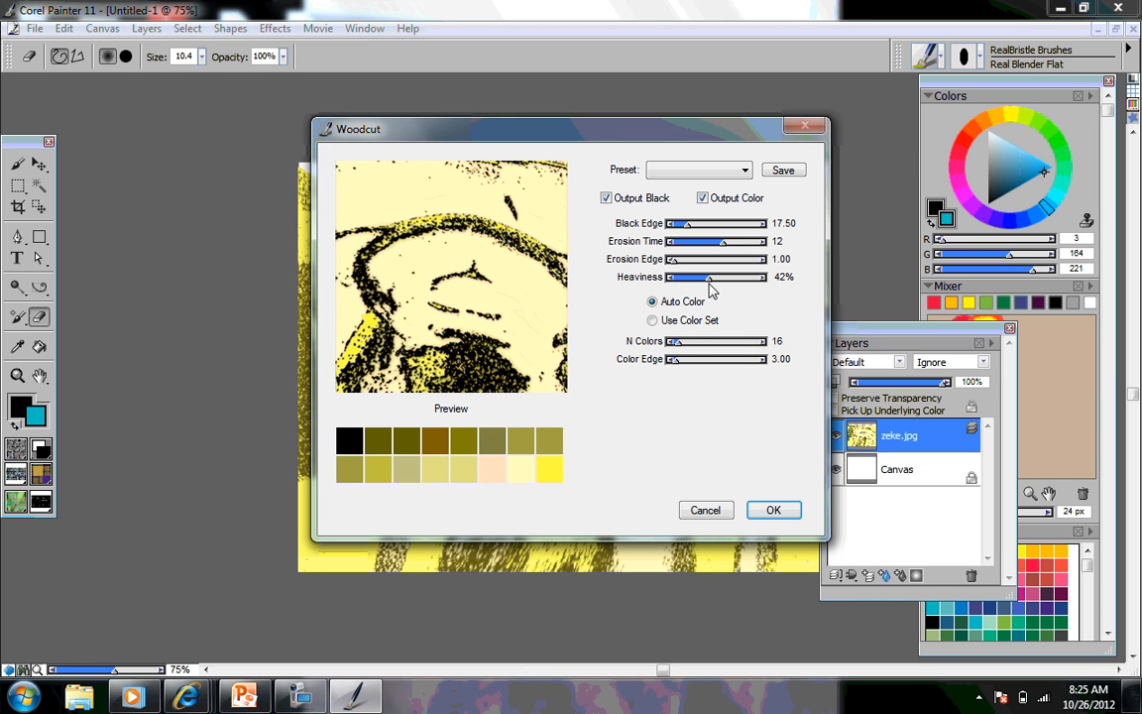
# Make the woodcut use the color set with a color edge of 43.75, and apply it to the dog photo.
pyautogui.click(652, 320)
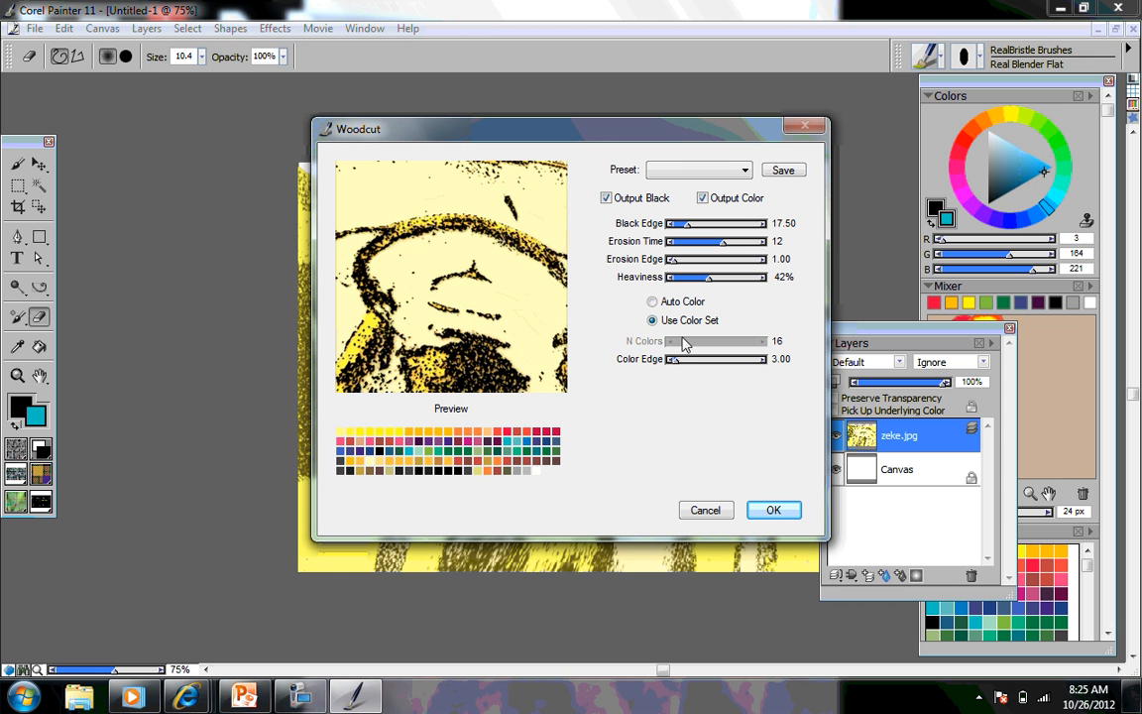
pyautogui.moveTo(677, 367); pyautogui.dragTo(714, 369)
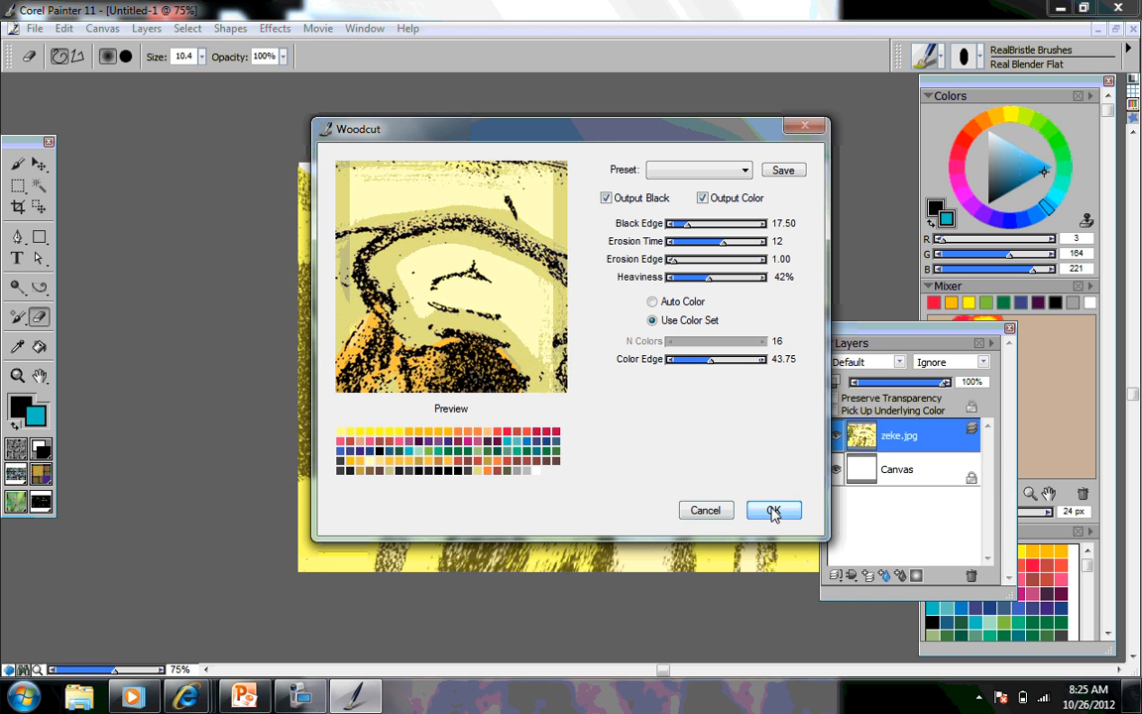
pyautogui.click(773, 511)
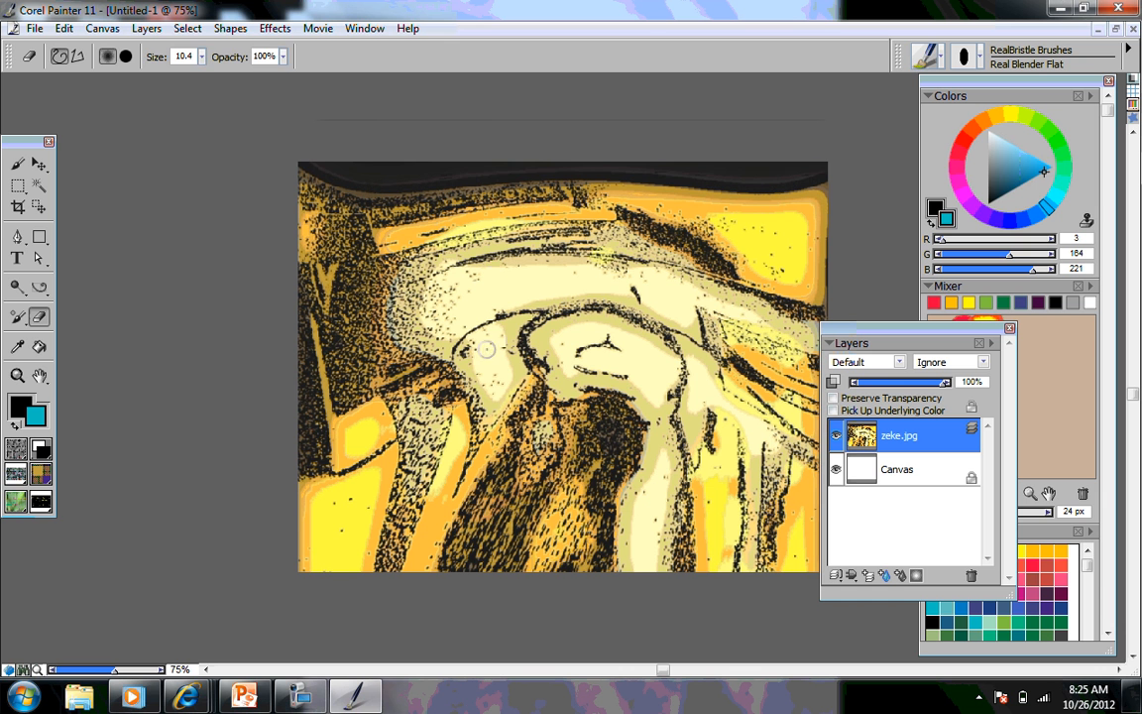
# Invert the colors of the woodcut dog photo with the Negative effect.
pyautogui.click(270, 29)
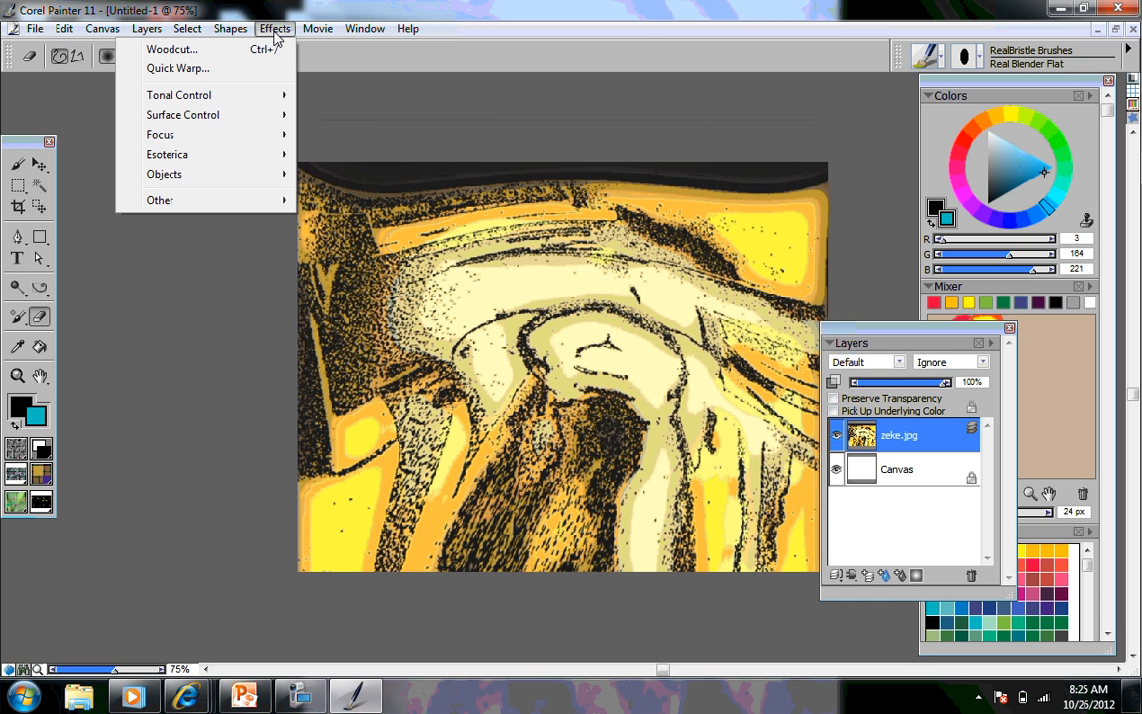
pyautogui.moveTo(254, 100)
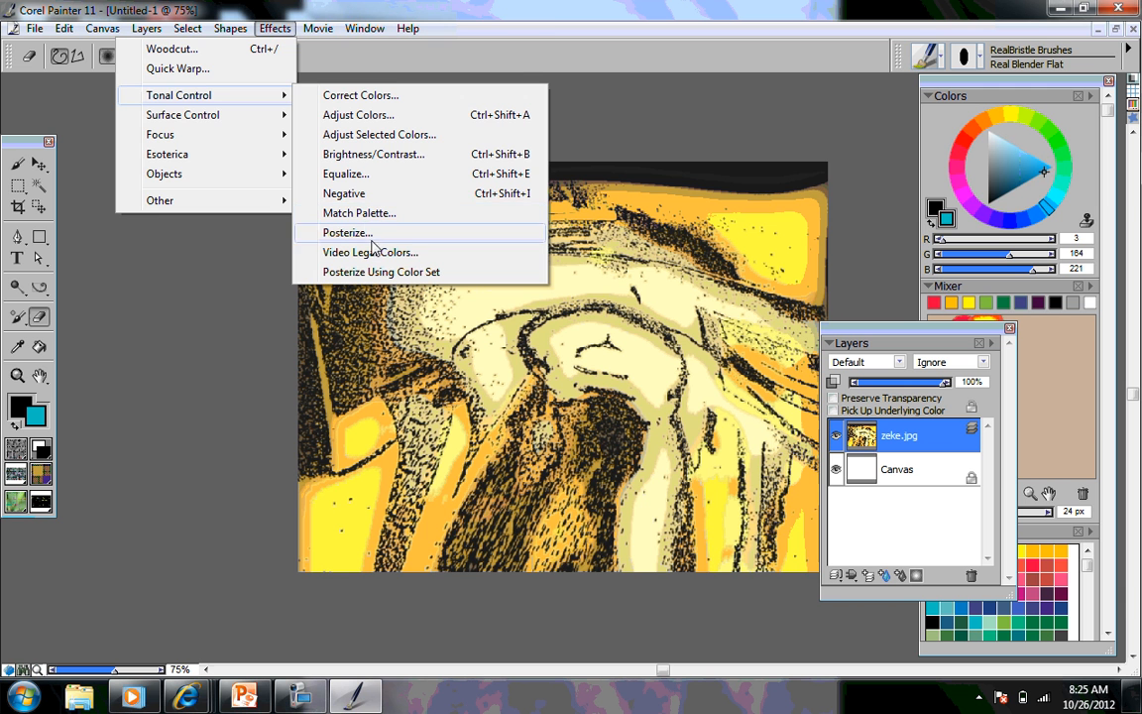
pyautogui.click(362, 193)
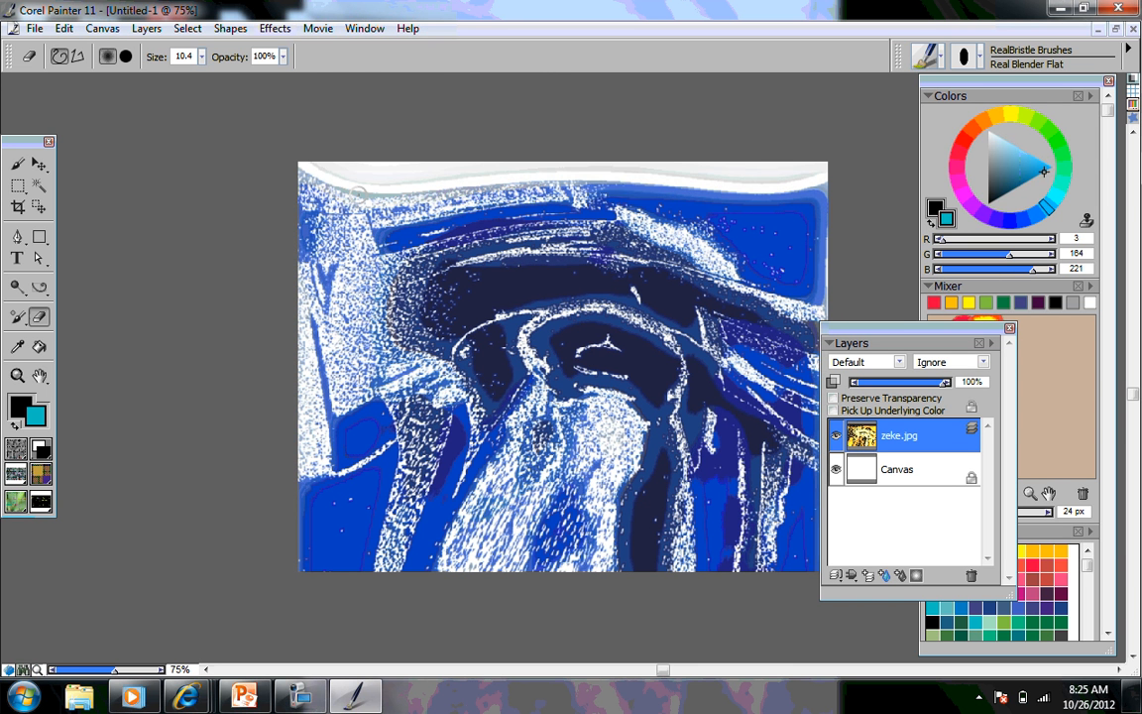
# Posterize the inverted dog photo to 8 levels.
pyautogui.click(260, 30)
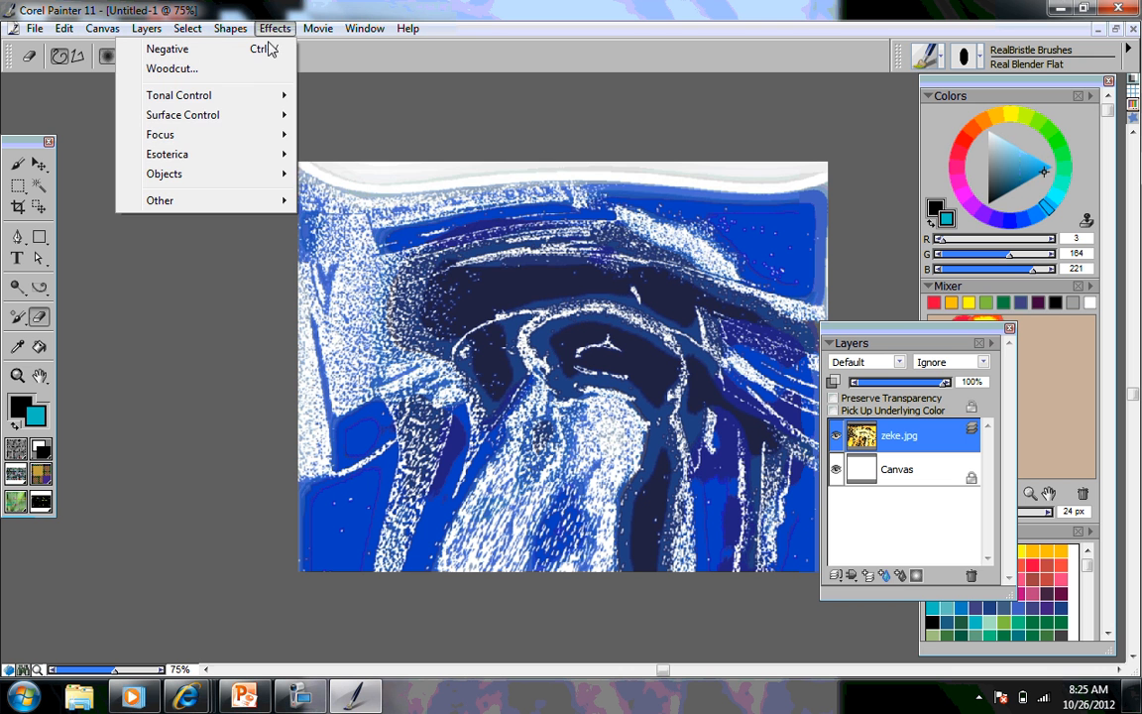
pyautogui.moveTo(236, 104)
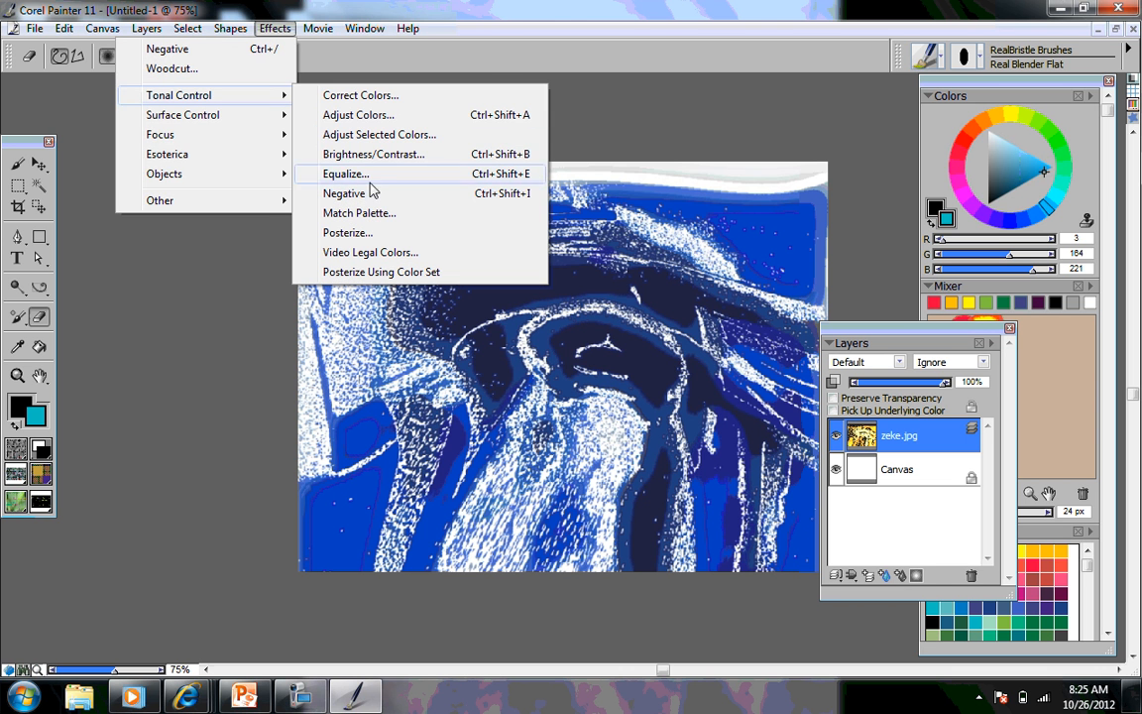
pyautogui.click(359, 232)
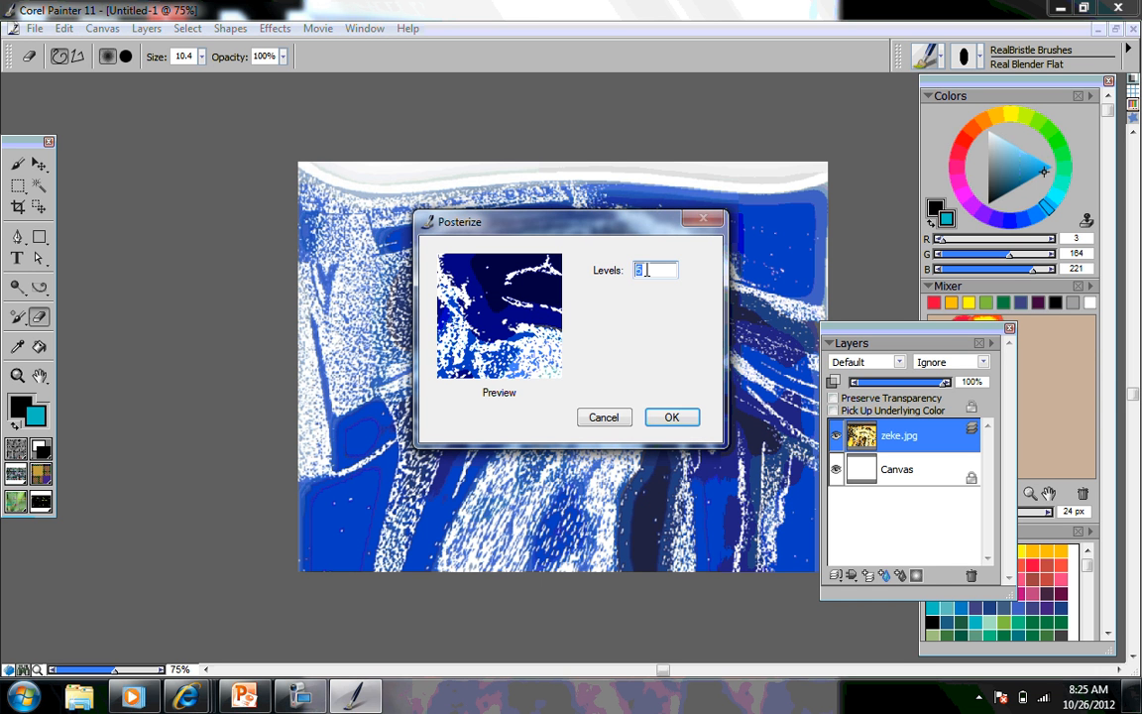
pyautogui.write('7')
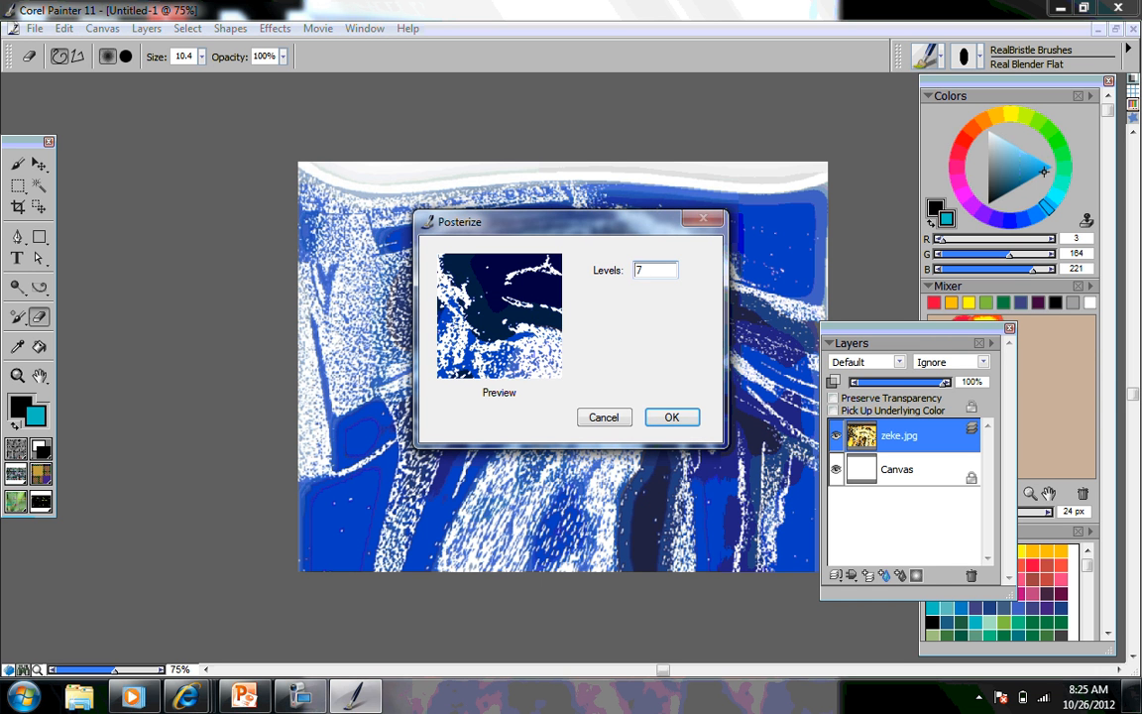
pyautogui.write('8')
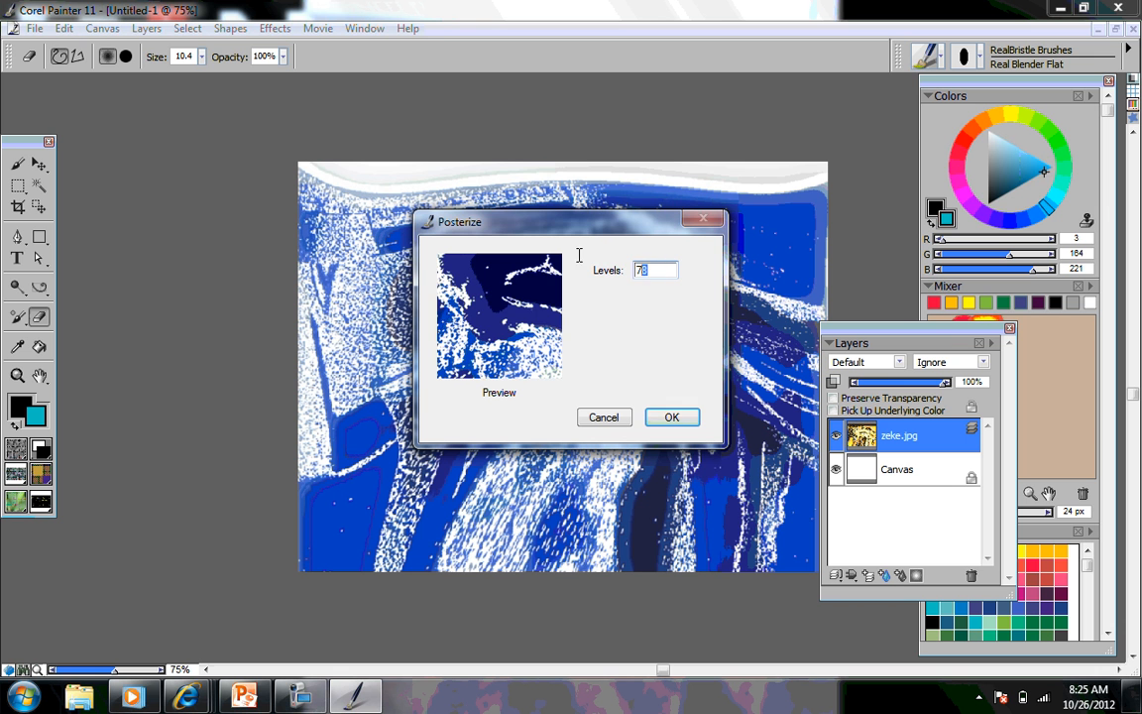
pyautogui.write('8')
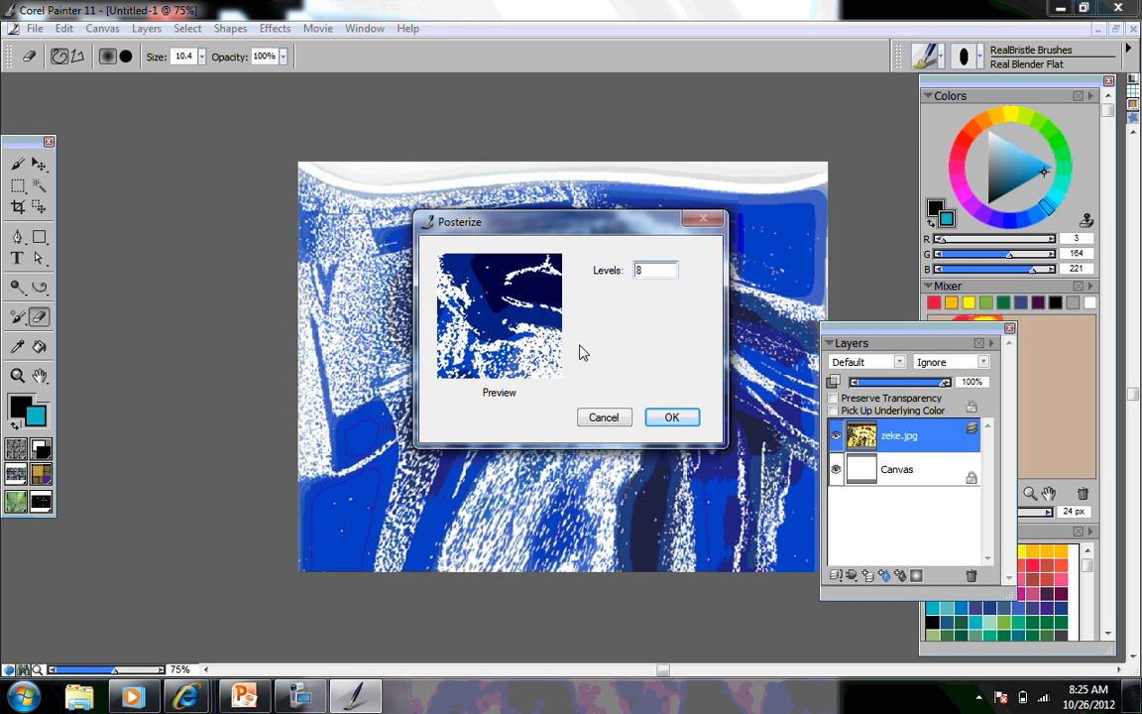
pyautogui.click(669, 415)
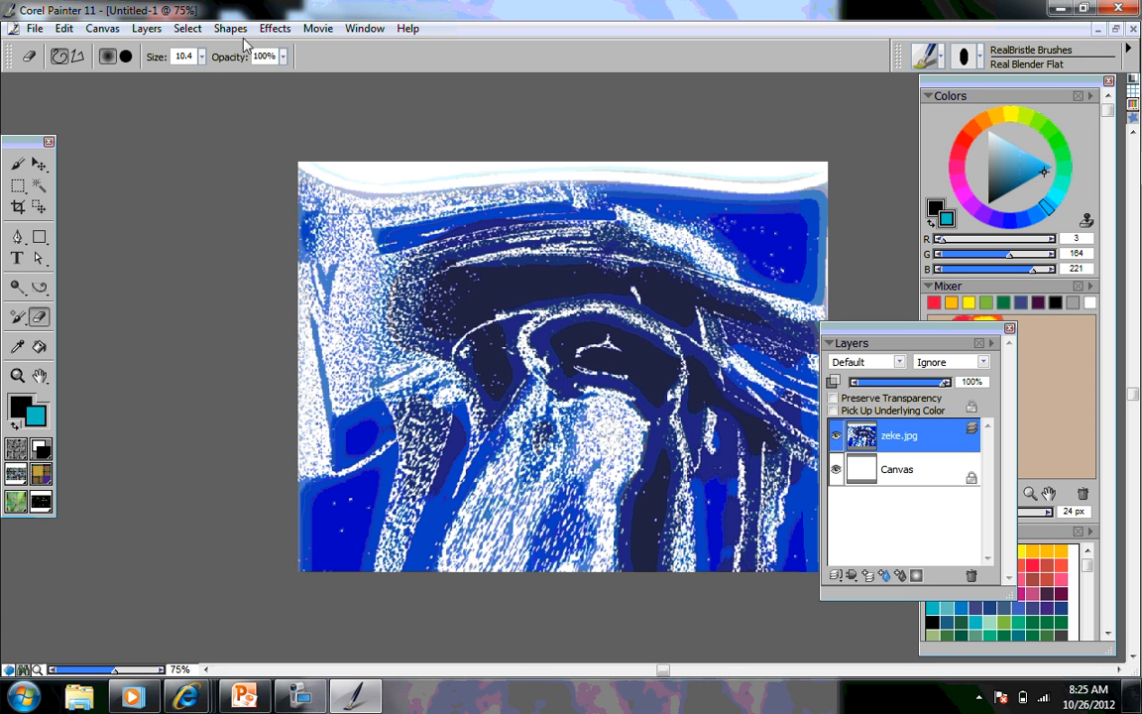
# Apply the Sketch surface effect to the posterized dog photo with a sensitivity of 1.76.
pyautogui.click(272, 29)
pyautogui.moveTo(261, 115)
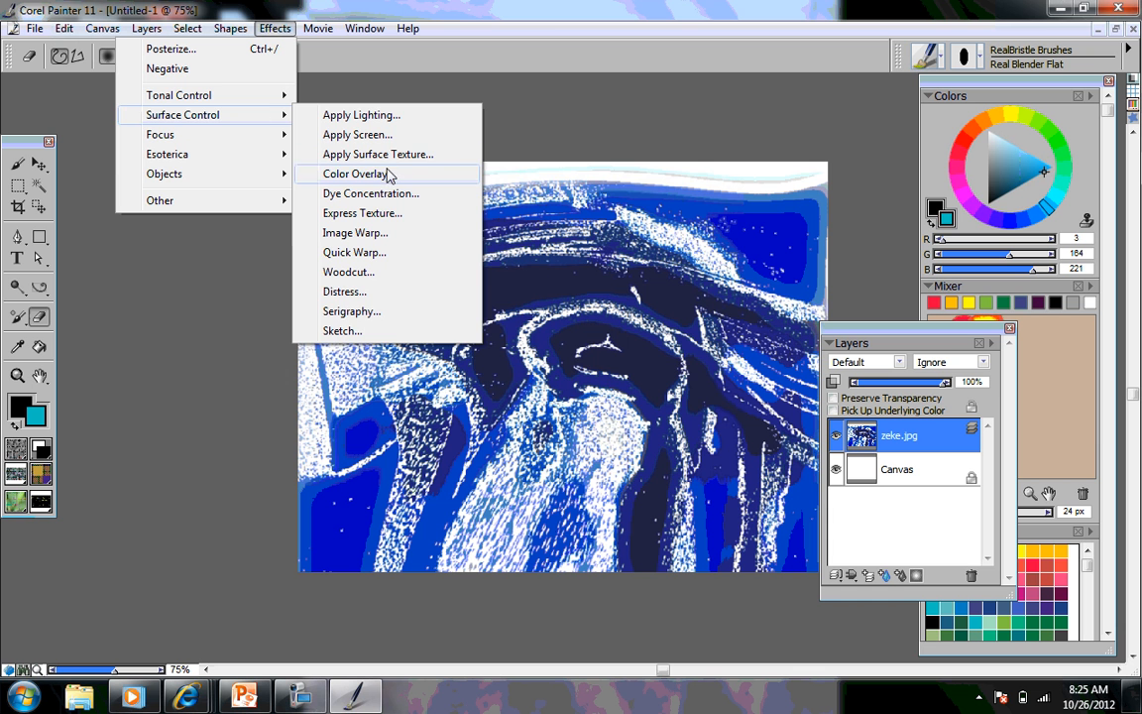
pyautogui.click(340, 331)
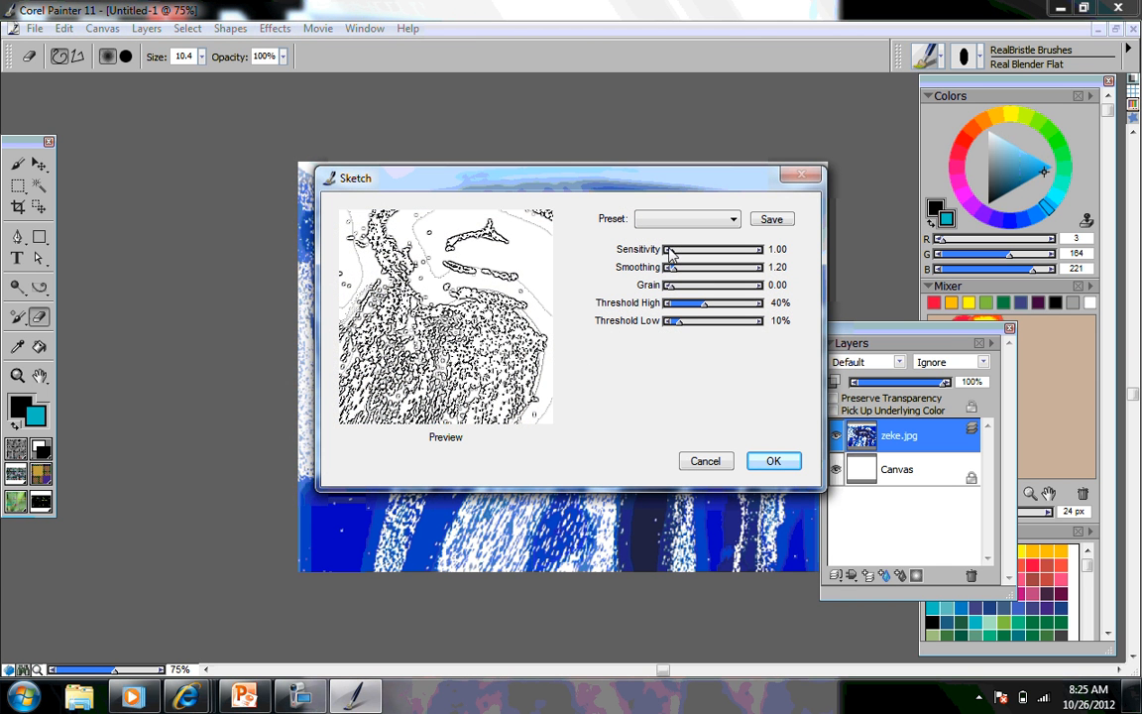
pyautogui.moveTo(669, 249); pyautogui.dragTo(692, 249)
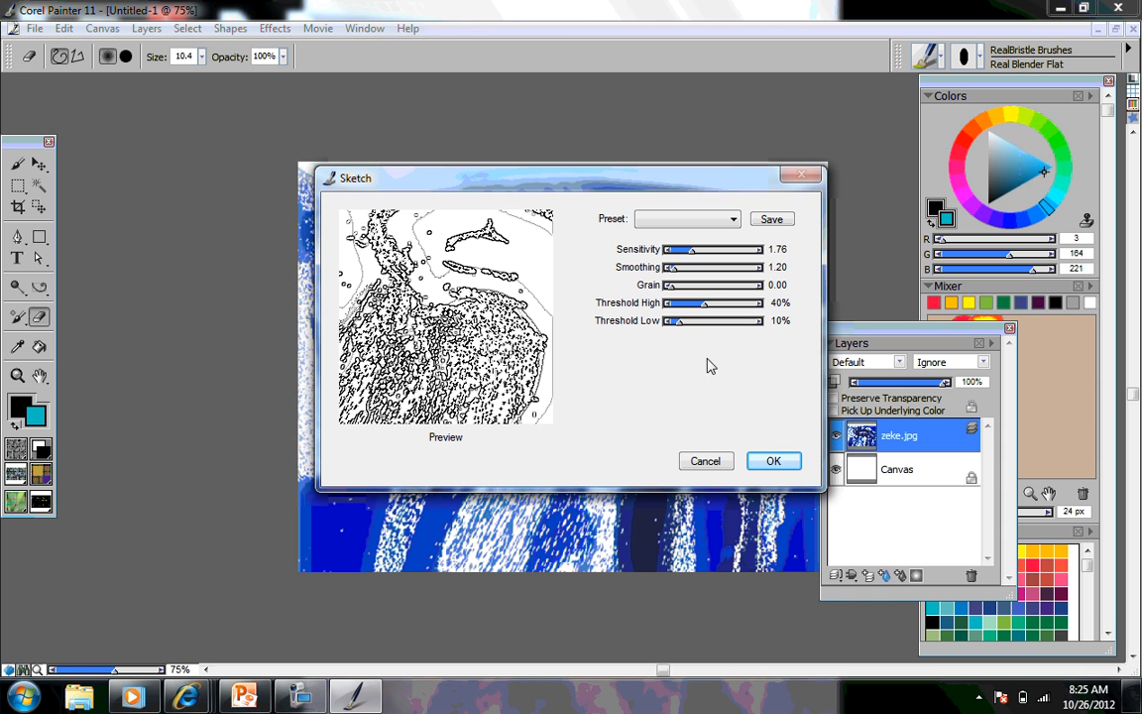
pyautogui.click(769, 472)
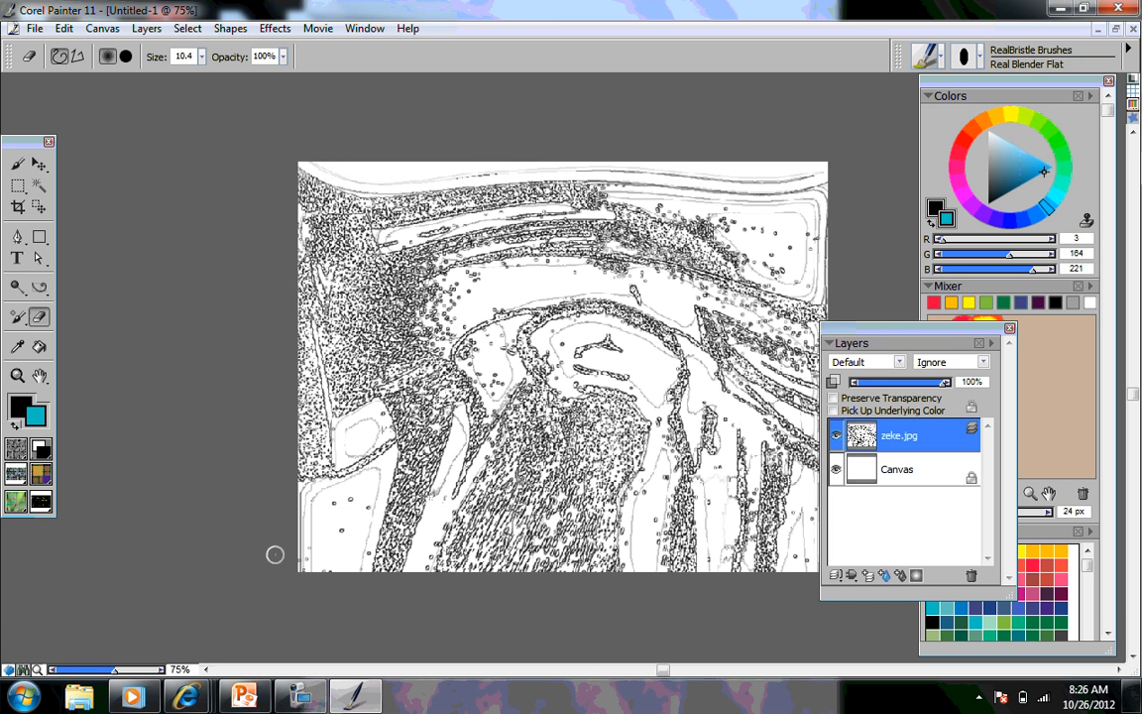
pyautogui.click(297, 699)
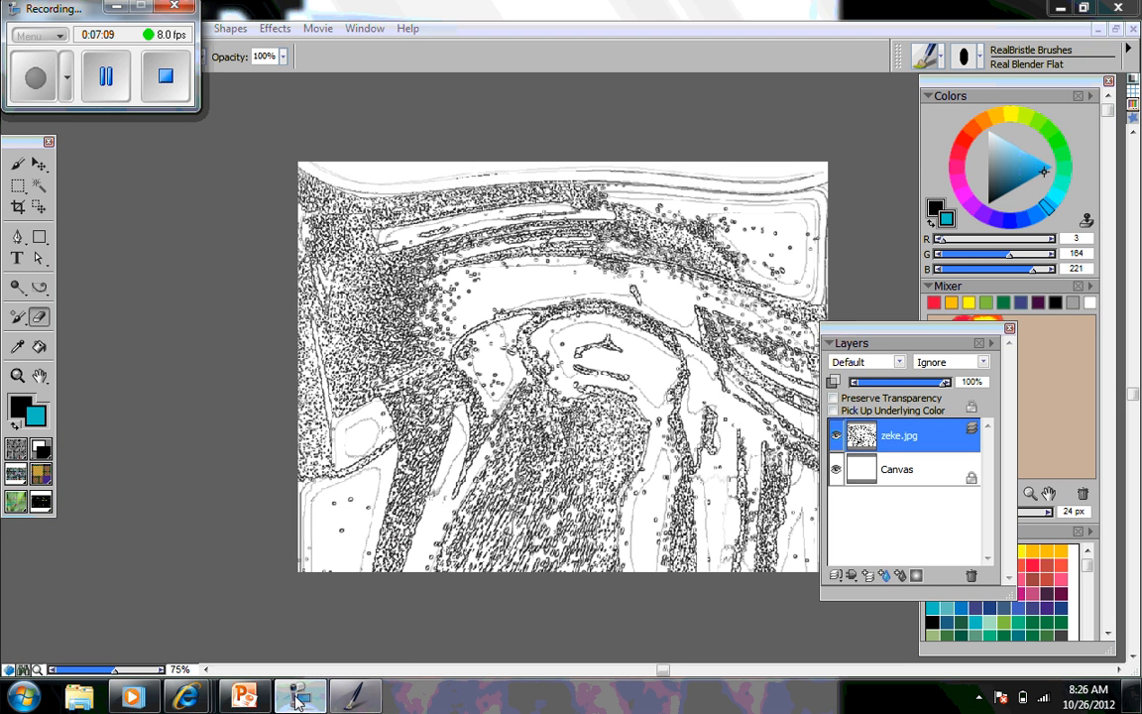